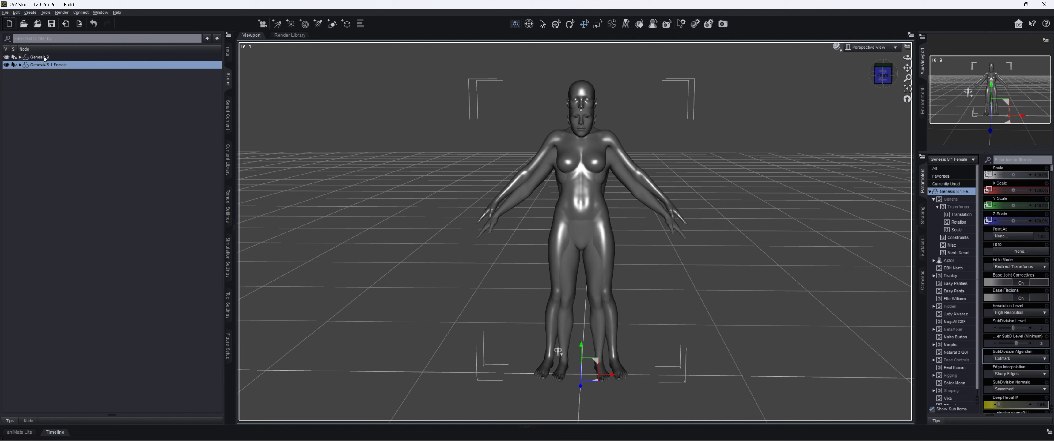
- Check the Smart Content dev load assets for Genesis 8.1 Female and Genesis 9
left_click(224, 116)
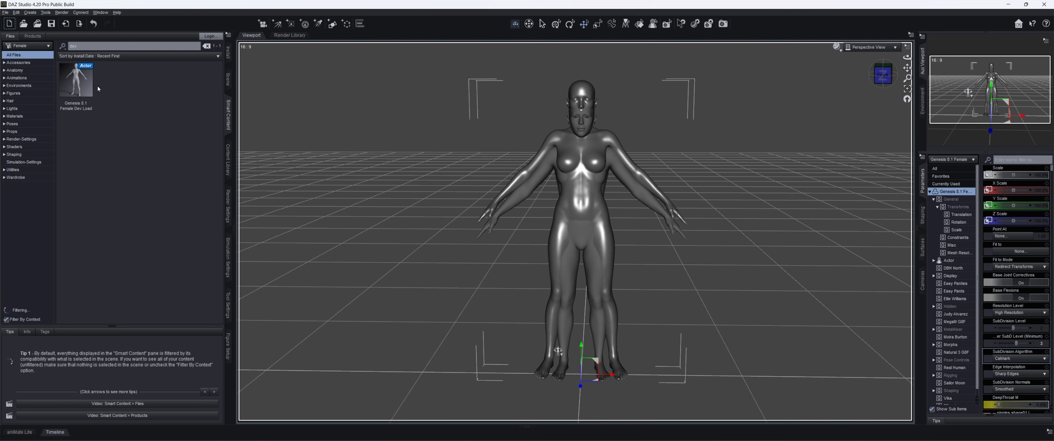
left_click(228, 79)
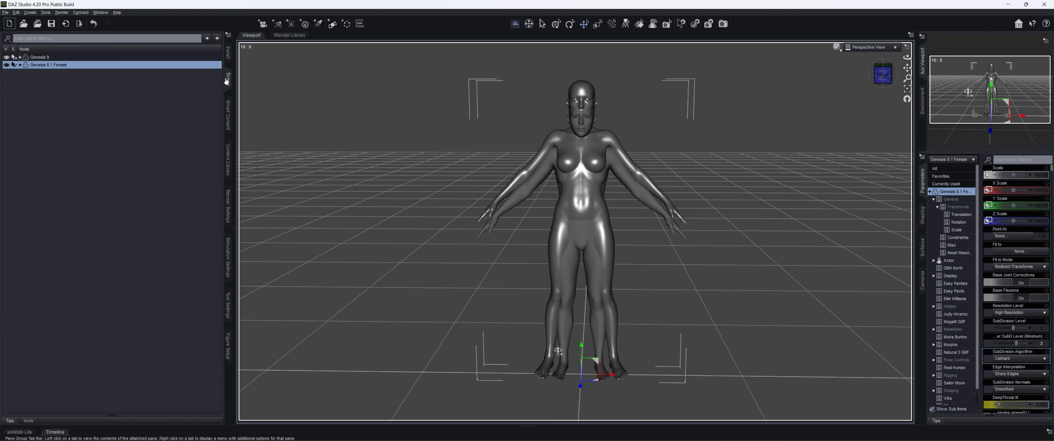
left_click(95, 58)
left_click(225, 115)
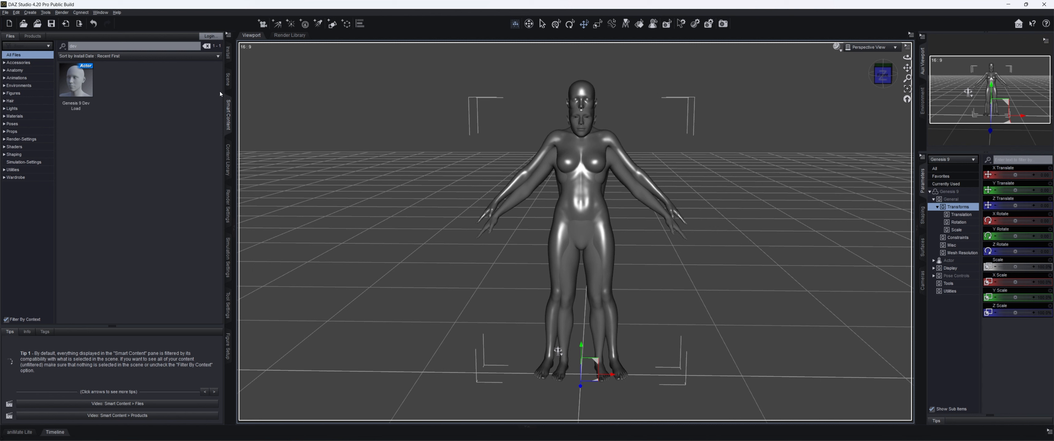
left_click(226, 85)
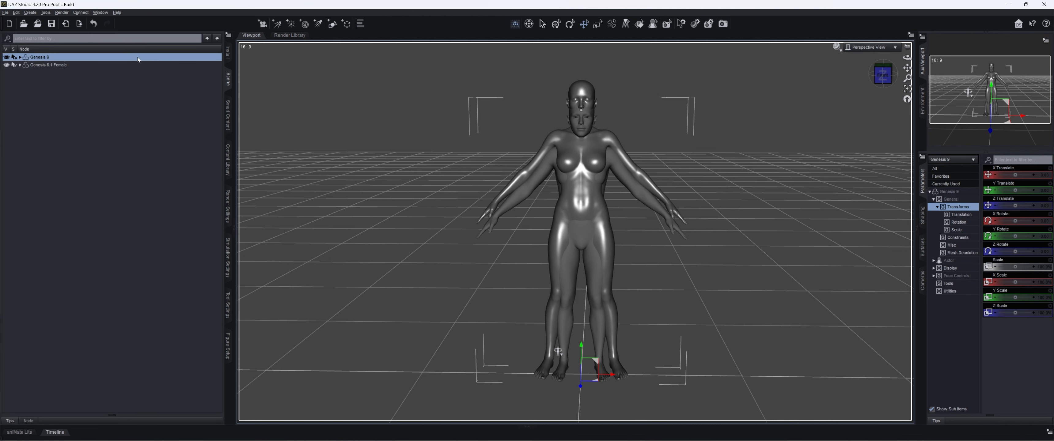
- Set Genesis 9's view and render SubD levels to 0 and its Resolution Level to Base
left_click(949, 194)
scroll(998, 229, "down", 5)
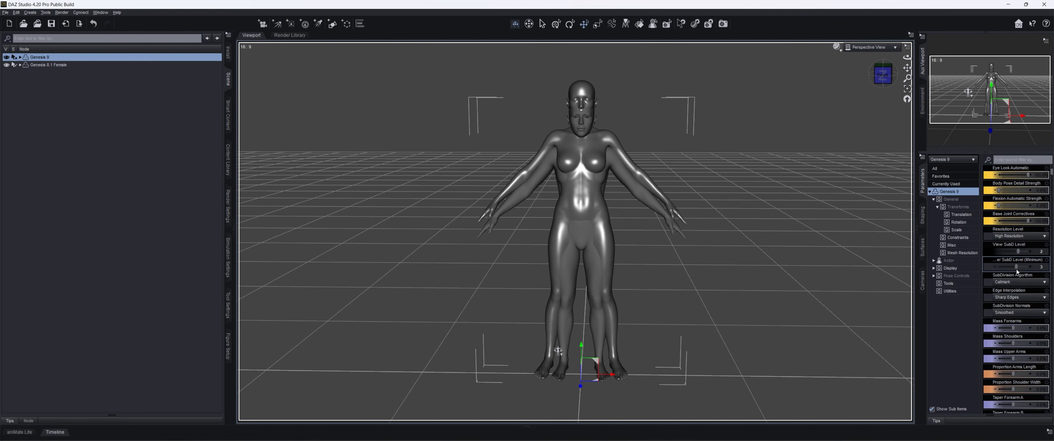
left_click(995, 252)
left_click(995, 252)
left_click(994, 267)
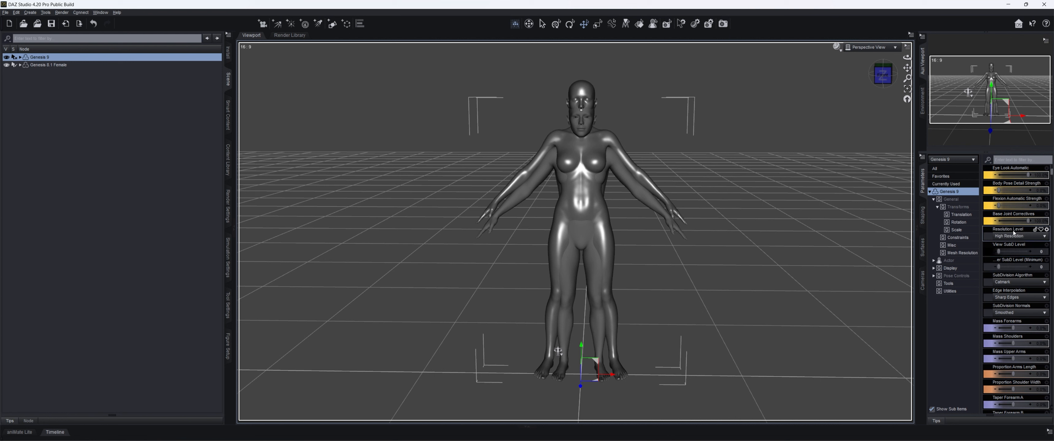
left_click(1018, 236)
left_click(1011, 245)
- Set Genesis 8.1 Female's SubDivision Level and minimum render SubD level to 0 and its Resolution Level to Base
left_click(75, 65)
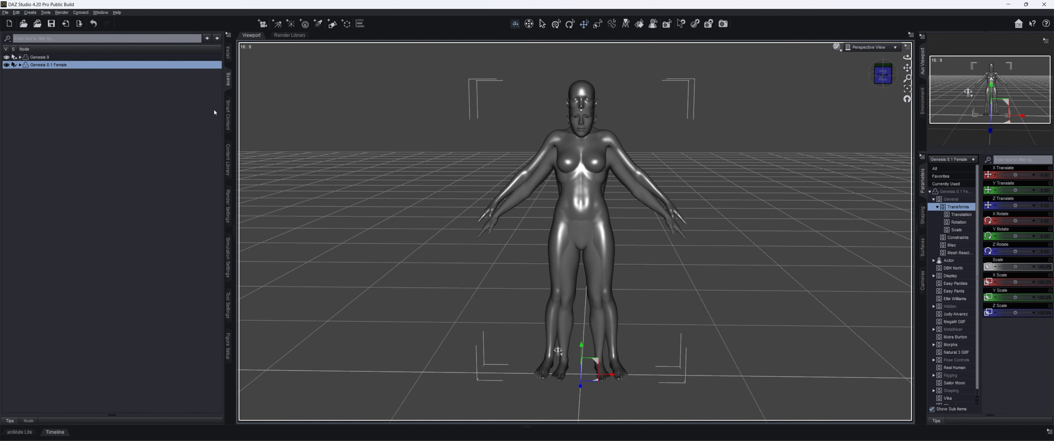
left_click(956, 193)
scroll(1013, 257, "down", 5)
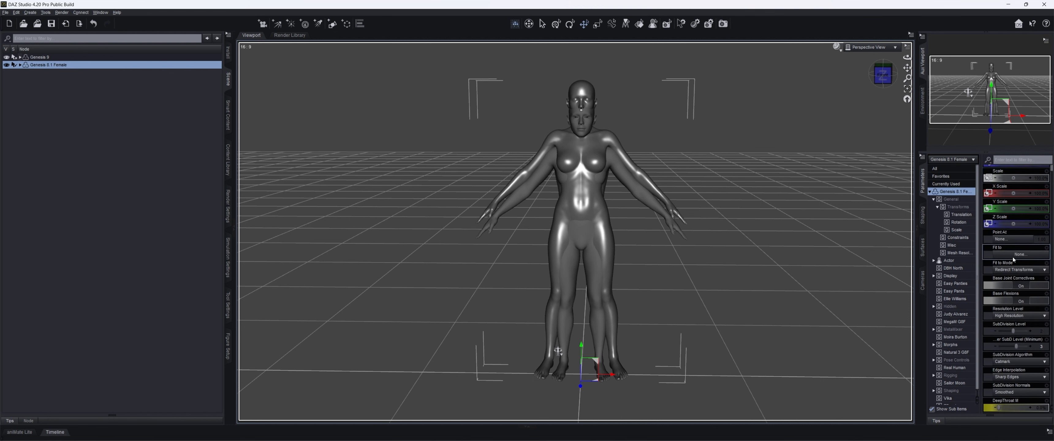
left_click(995, 283)
left_click(995, 284)
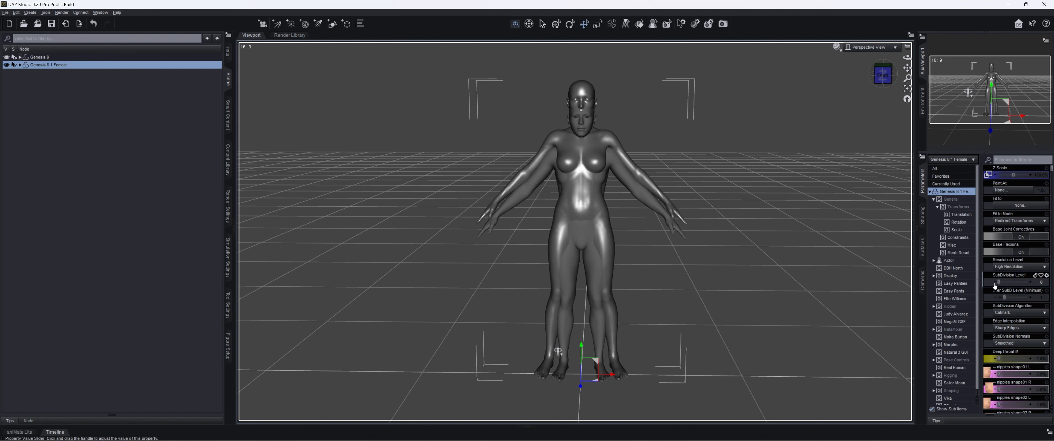
left_click(996, 298)
left_click(996, 299)
left_click(1011, 268)
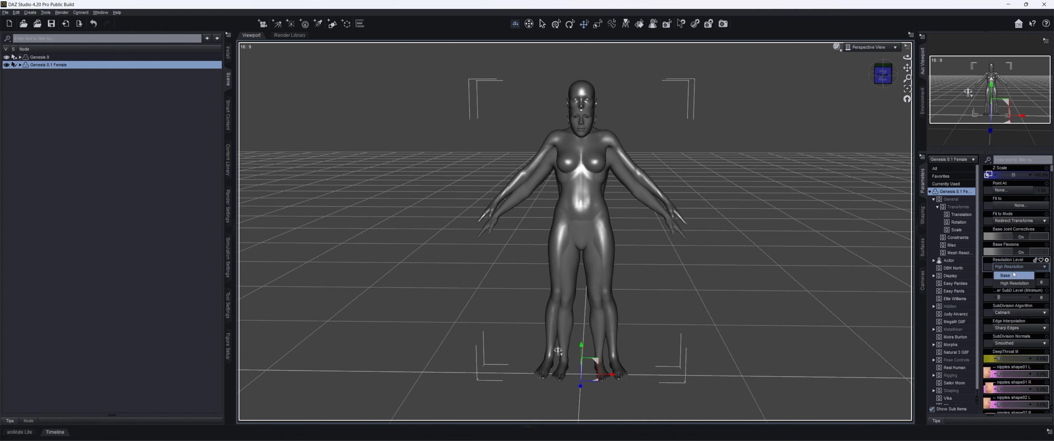
left_click(1006, 275)
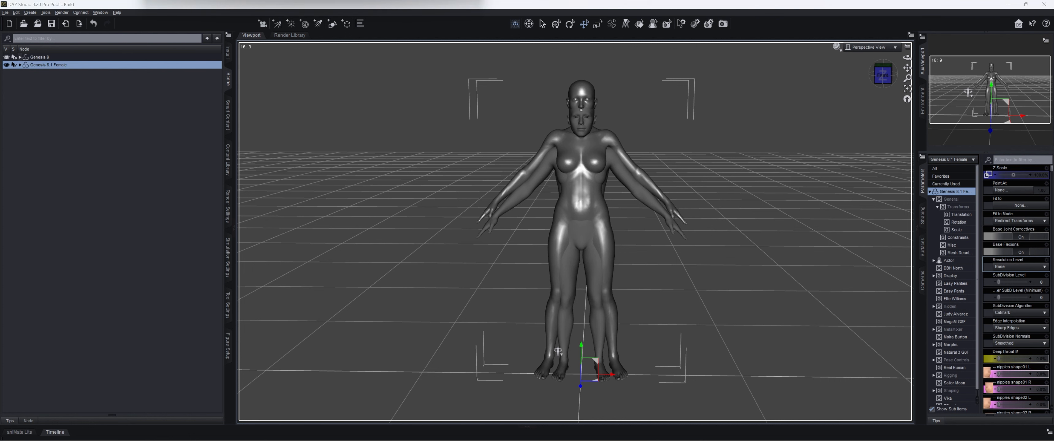
- Select Genesis 9 and turn on Show Hidden Properties for its parameters
left_click(48, 59)
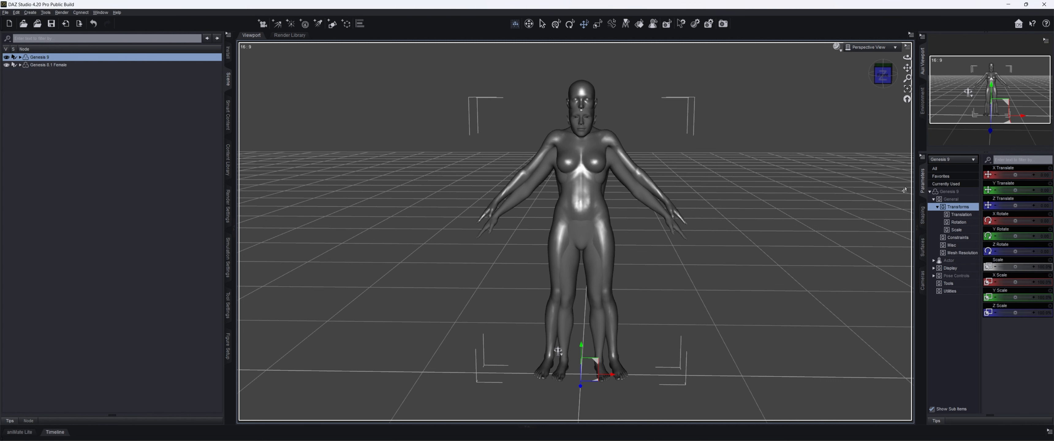
left_click(924, 159)
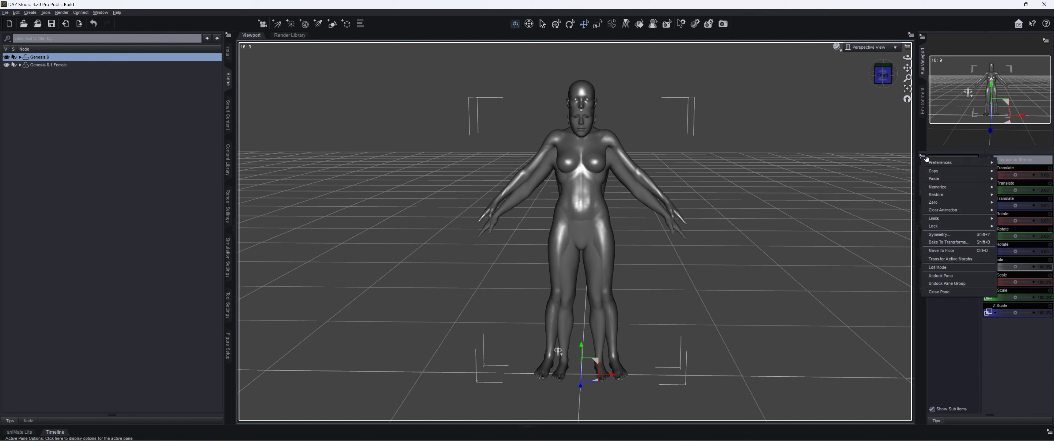
mouse_move(947, 207)
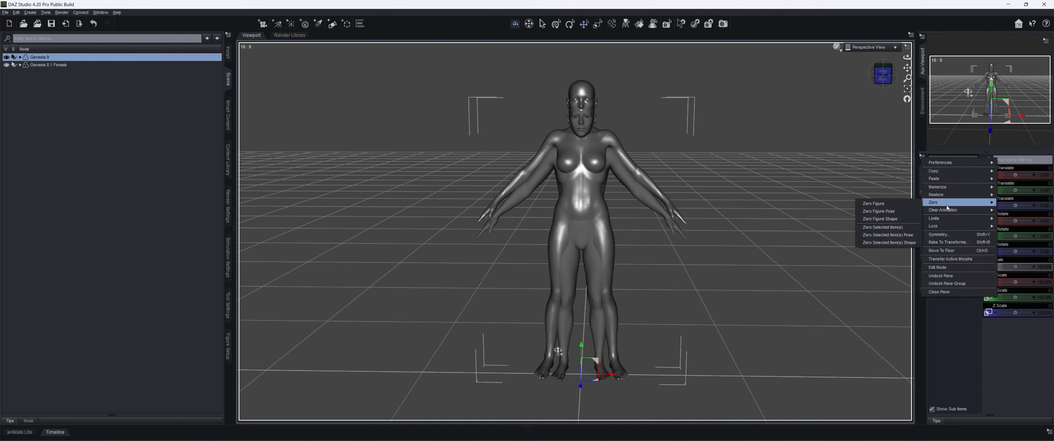
mouse_move(948, 164)
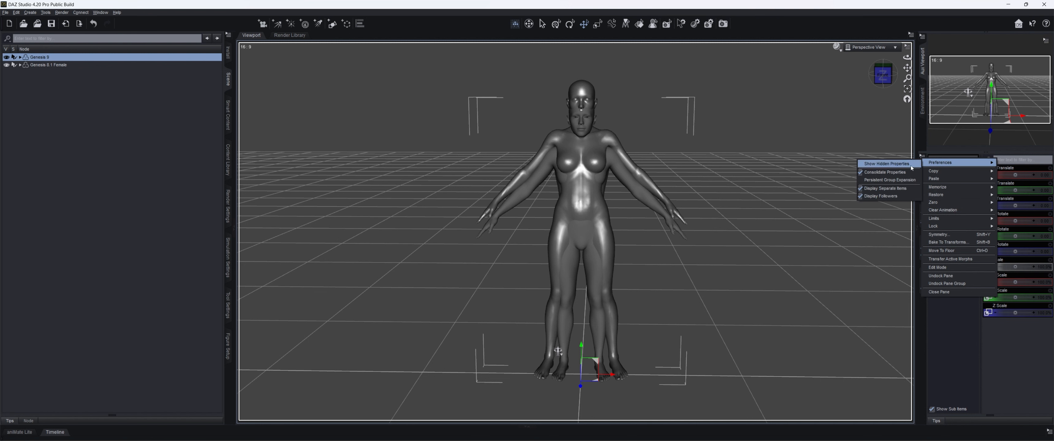
left_click(896, 166)
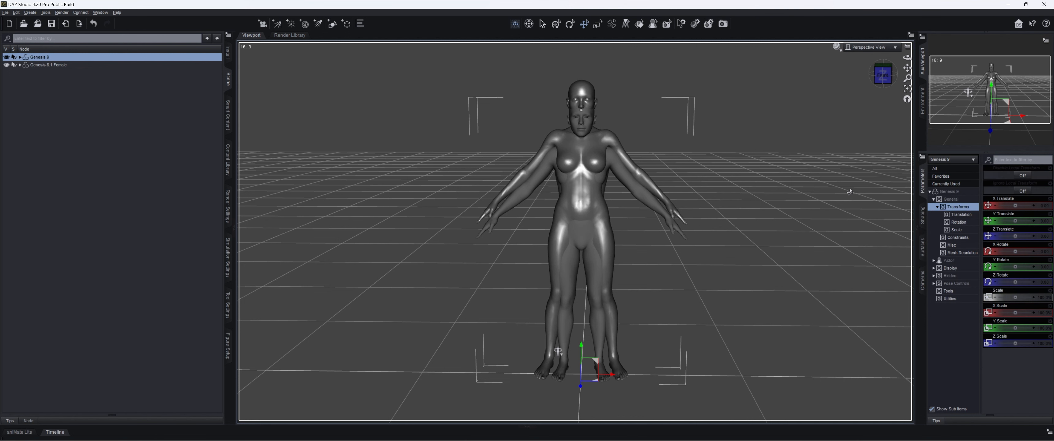
- Set the hidden Genesis 9 clone shape that matches Genesis 8.1 Female to 100%
left_click(933, 276)
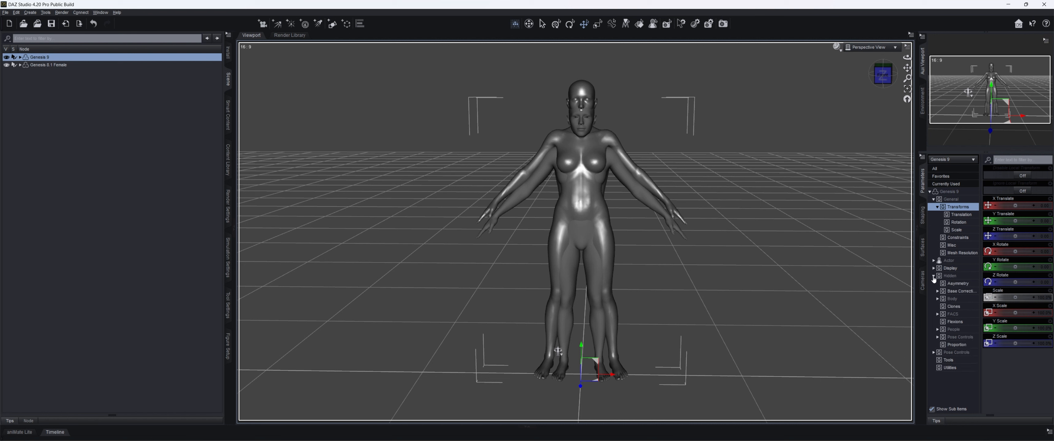
left_click(954, 308)
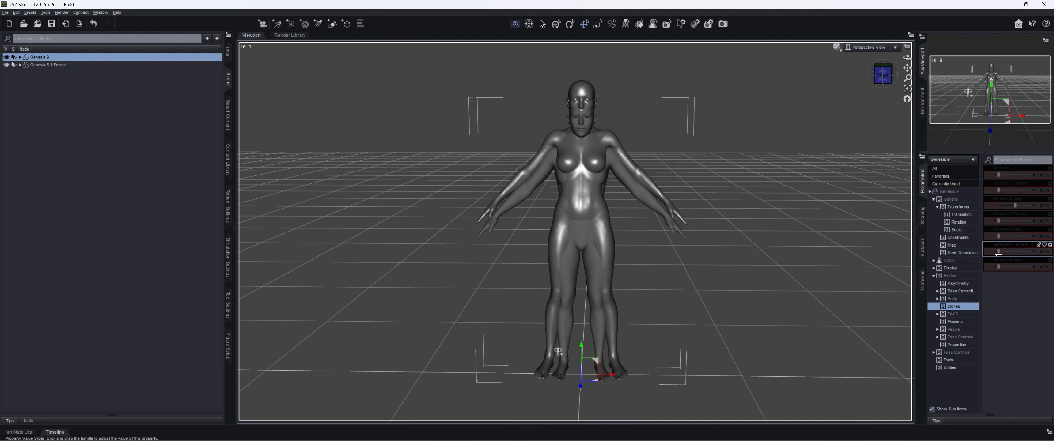
mouse_move(999, 255)
left_click_drag(999, 255, 1031, 252)
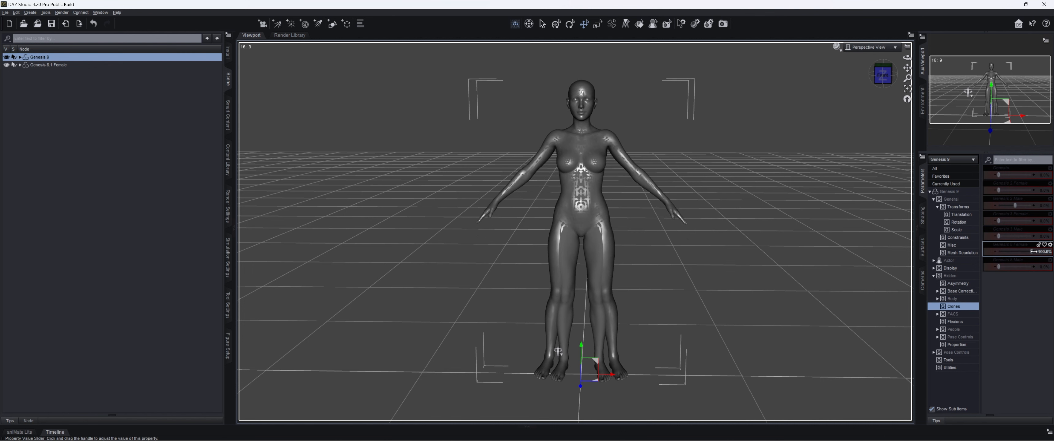
mouse_move(1043, 255)
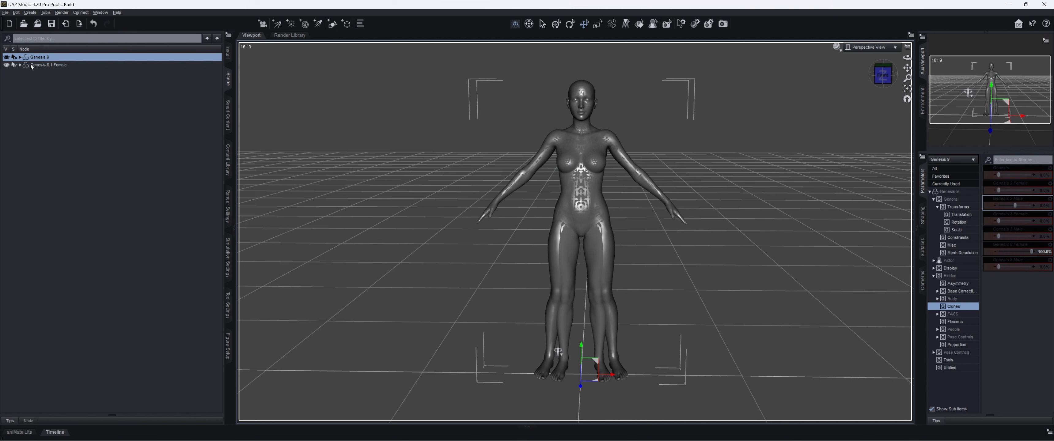
- Set the Side-Side rotation of Genesis 8.1 Female's Right Thigh Bend to 6
left_click(60, 66)
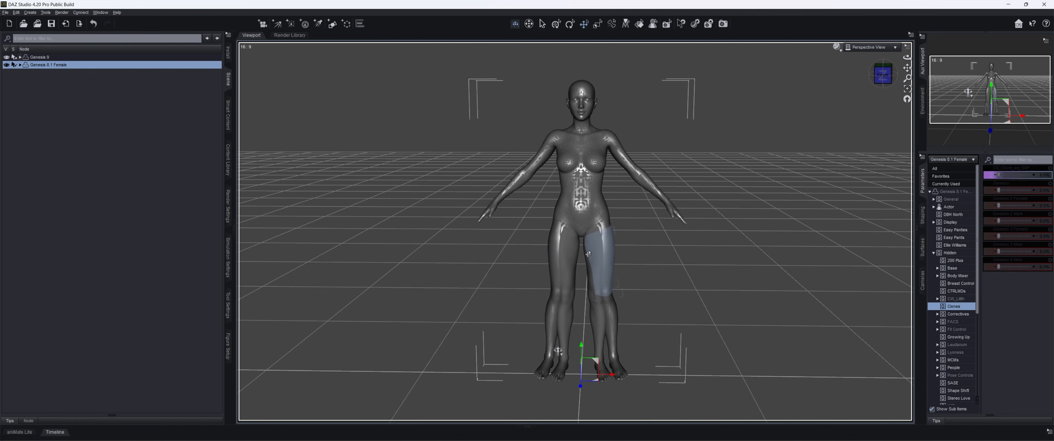
left_click(570, 255)
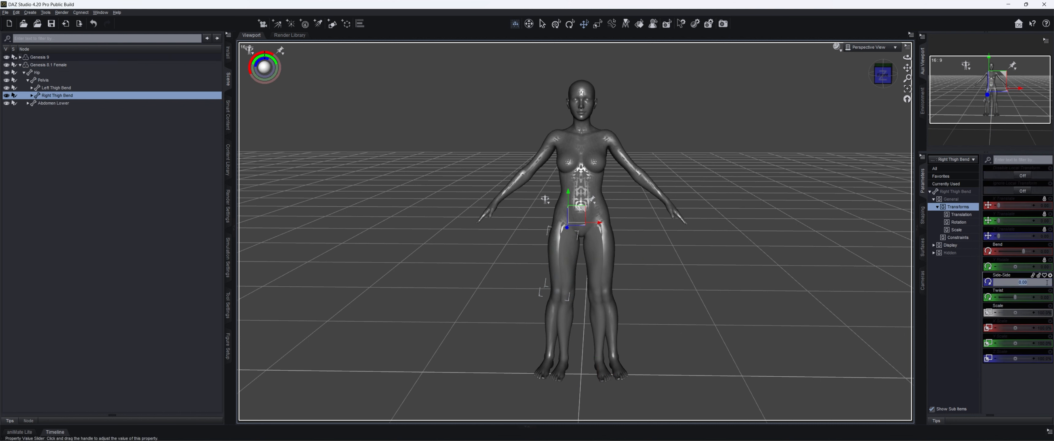
key("Return")
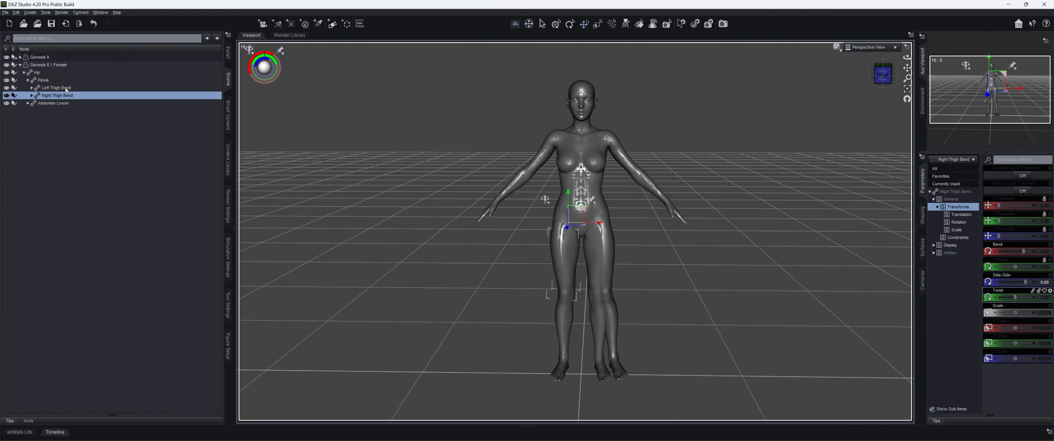
- Set the Side-Side rotation of Genesis 8.1 Female's Left Thigh Bend to -6
left_click(600, 260)
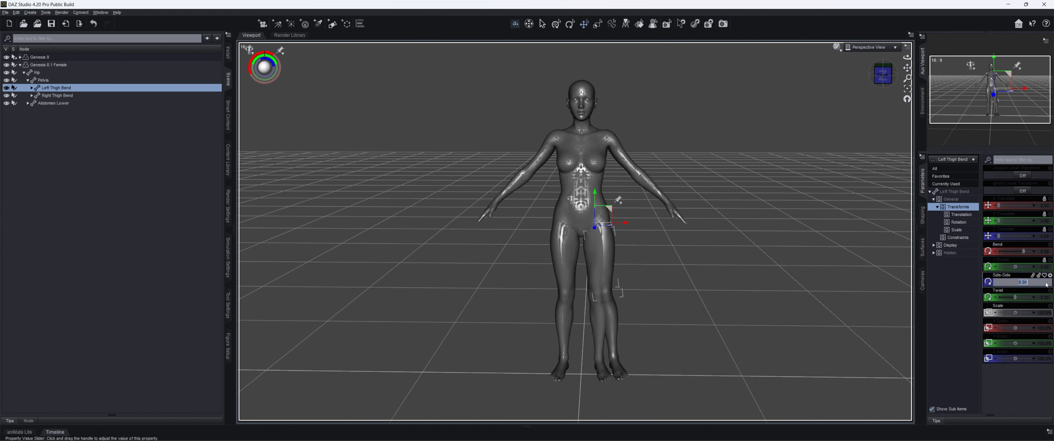
type("-6")
key("Return")
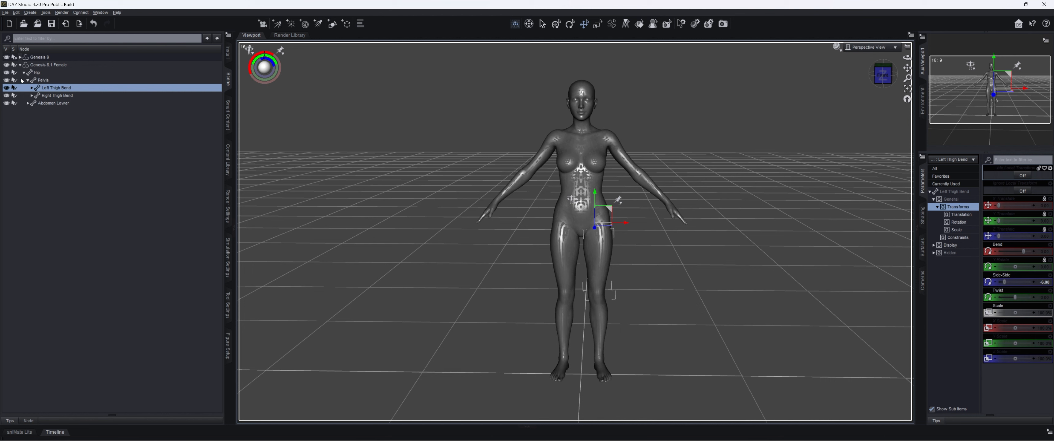
- Collapse both figures' bone hierarchies in the scene and hide Genesis 9
left_click(24, 73)
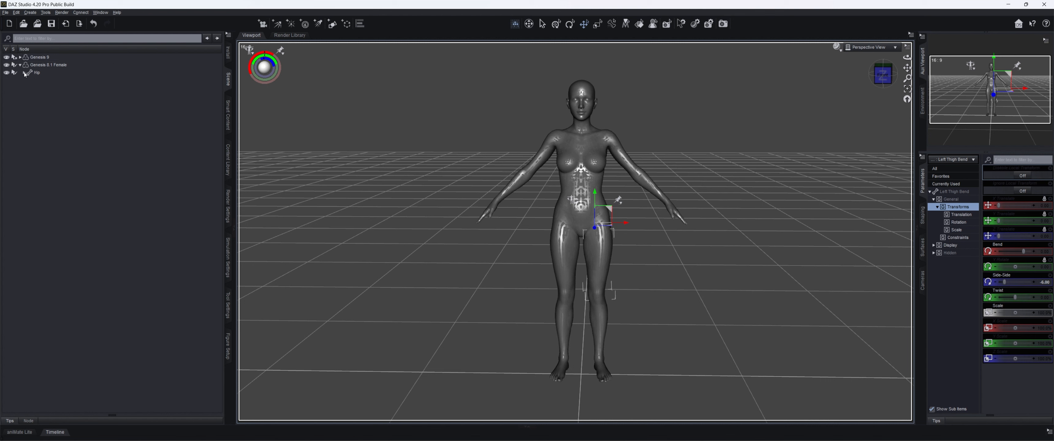
left_click(20, 57)
left_click(21, 73)
left_click(21, 58)
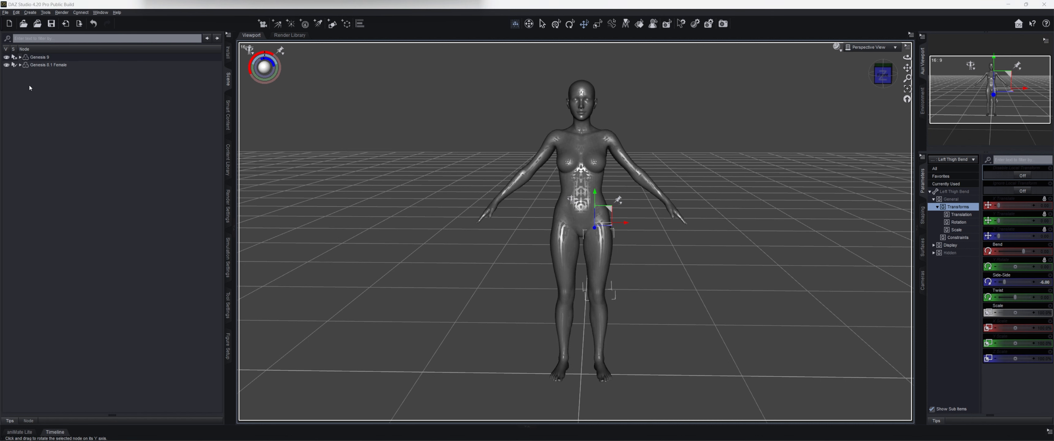
left_click(7, 57)
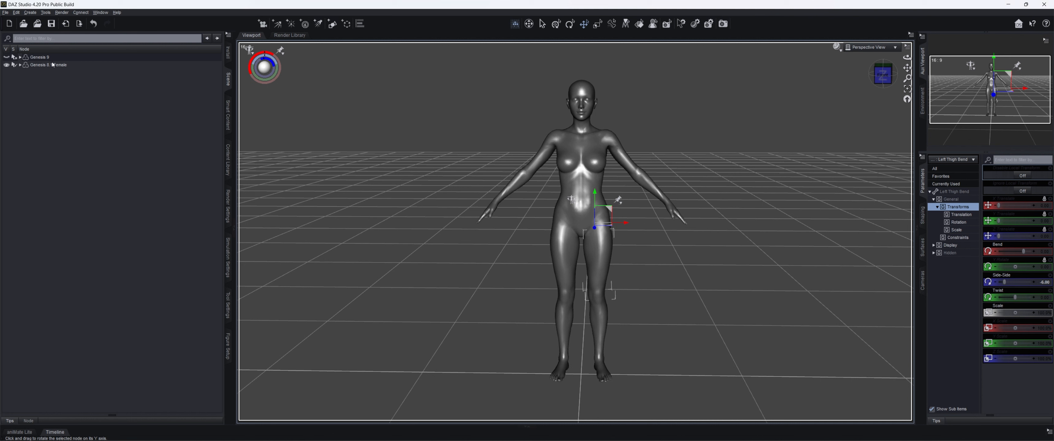
- Export Genesis 8.1 Female as a Wavefront OBJ named G81F_as_G9 in the G9ClothingTut folder
left_click(101, 65)
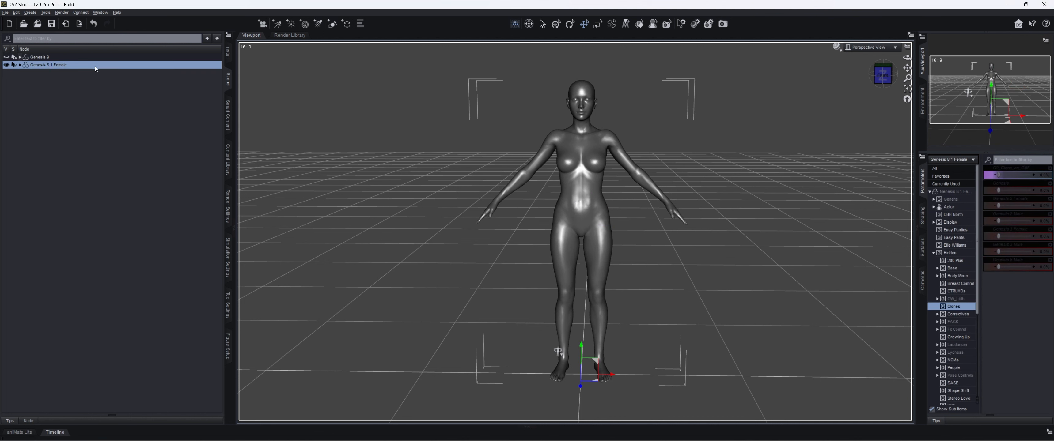
left_click(6, 13)
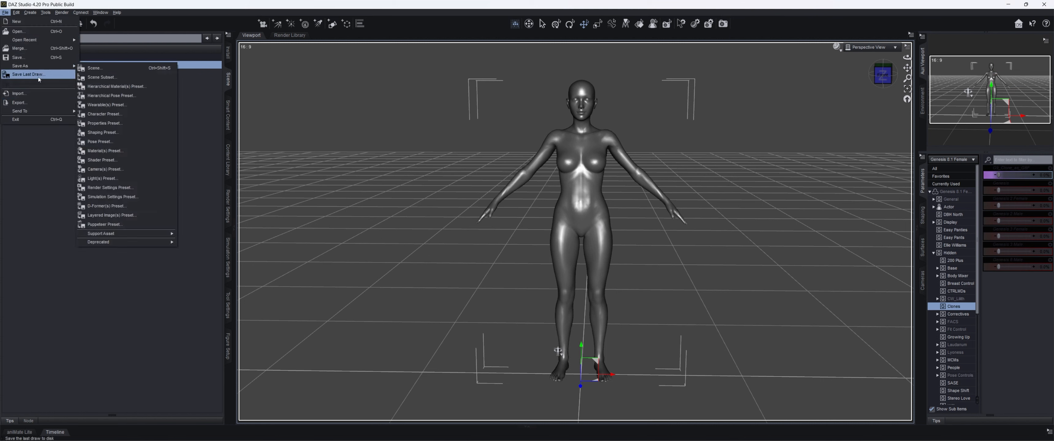
left_click(42, 104)
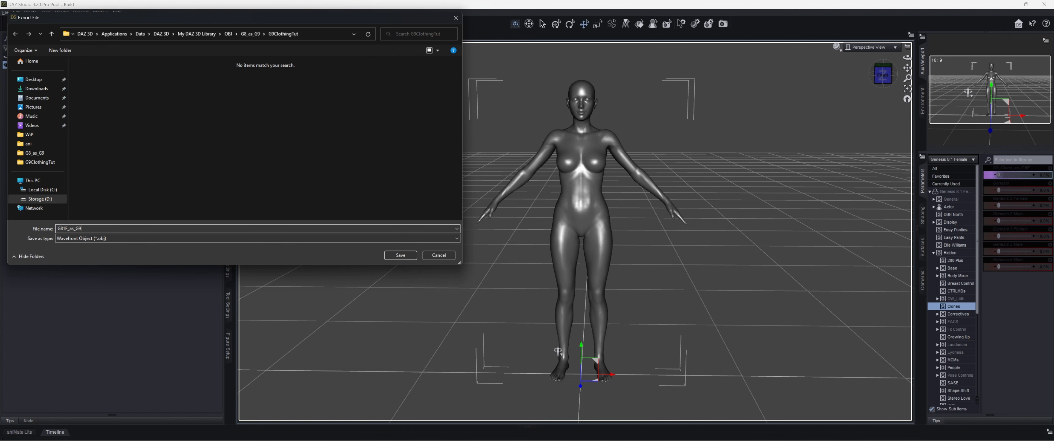
left_click(396, 257)
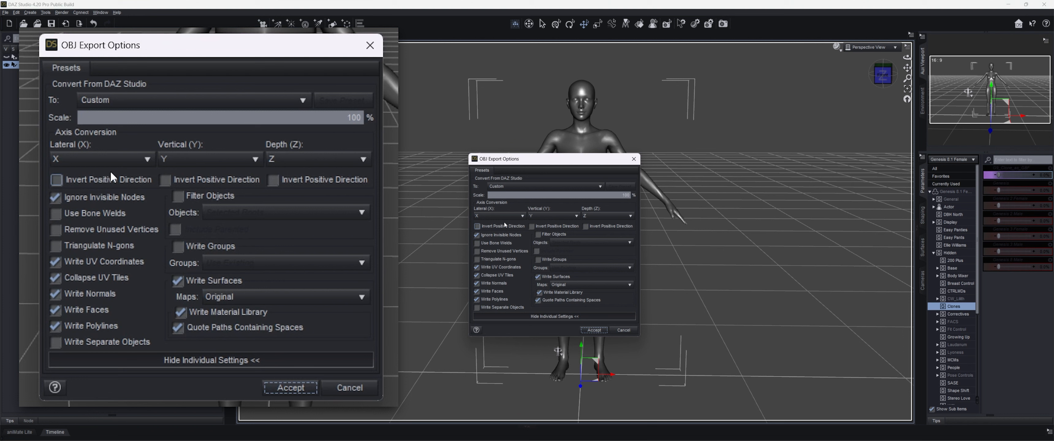
- Export the OBJ with the DAZ Studio (1 unit = 1cm) preset, Write Groups and Write Separate Objects off, and Collapse UV Tiles on
left_click(518, 188)
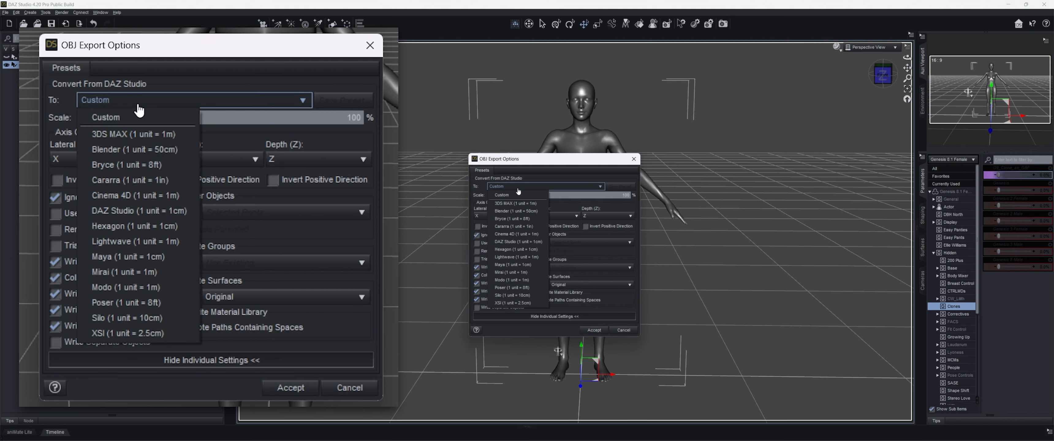
left_click(524, 242)
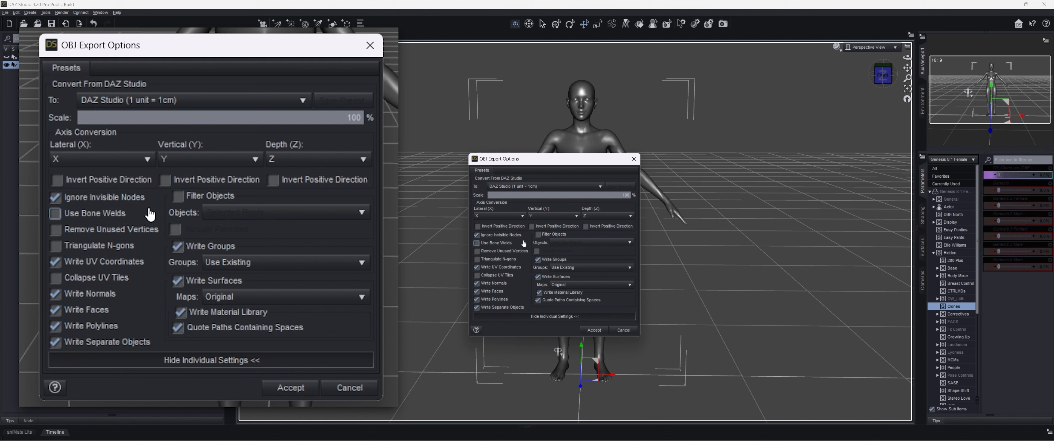
left_click(538, 260)
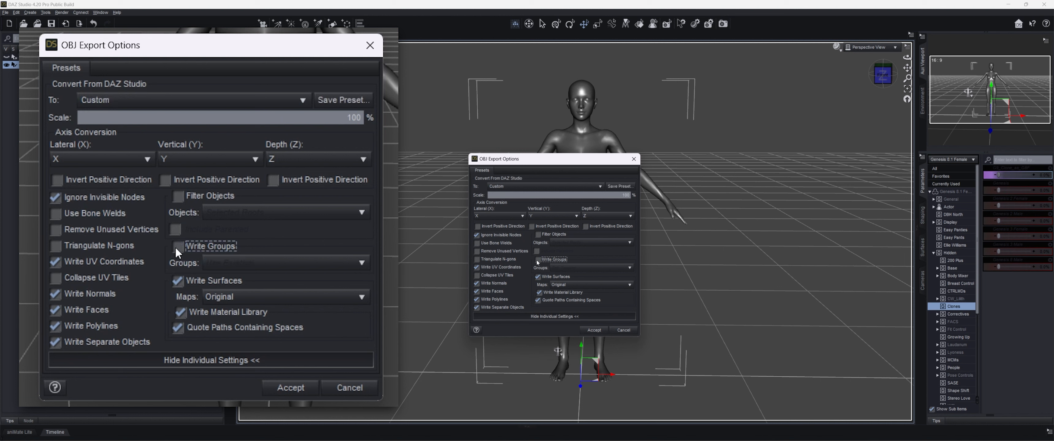
left_click(496, 309)
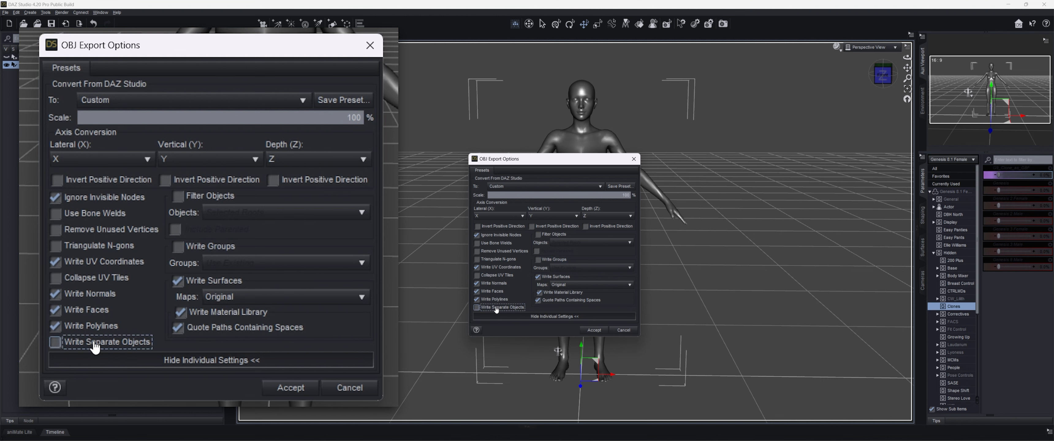
left_click(485, 279)
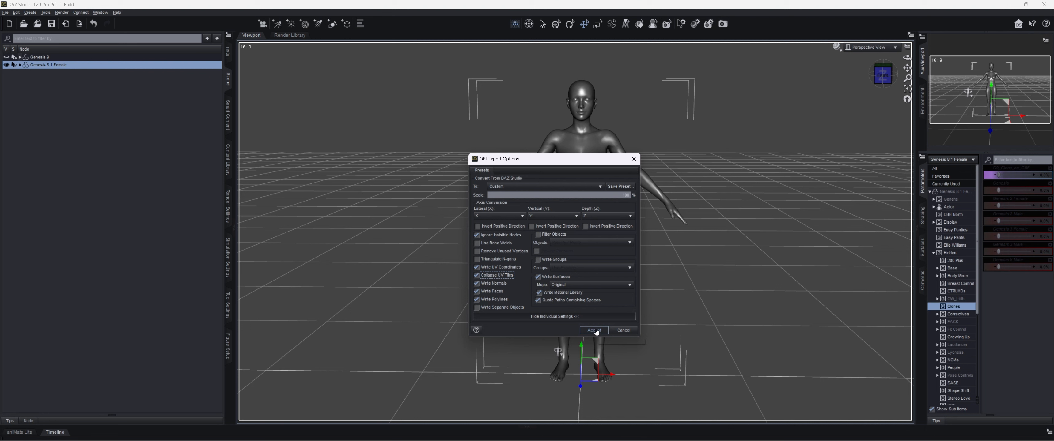
left_click(595, 330)
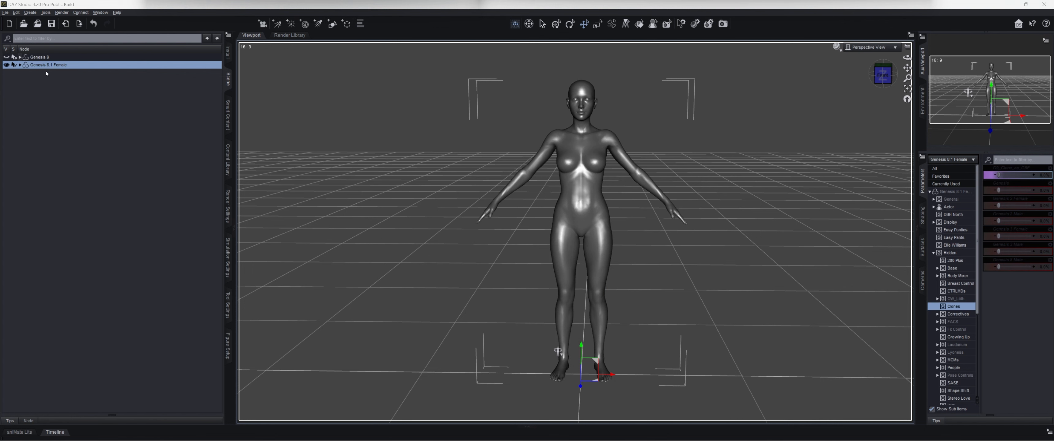
- Clear the whole figure's animation on Genesis 8.1 Female using Clear Figure
left_click(920, 159)
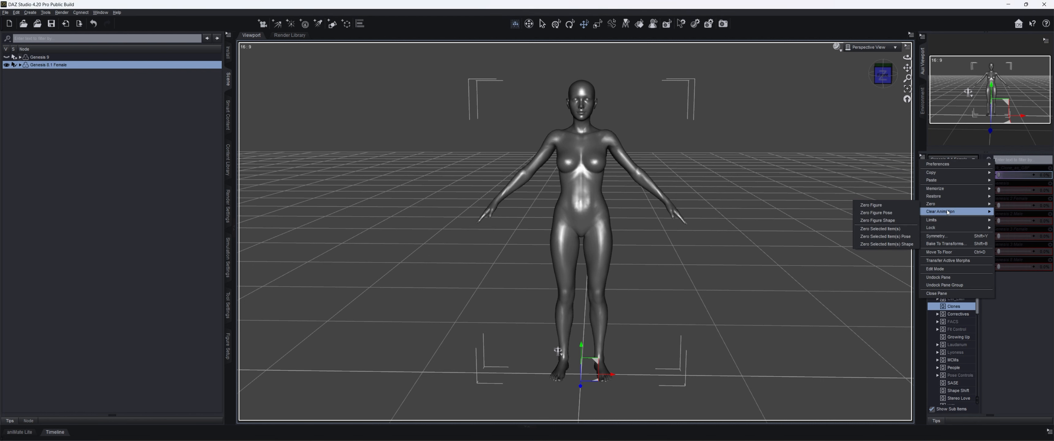
mouse_move(948, 212)
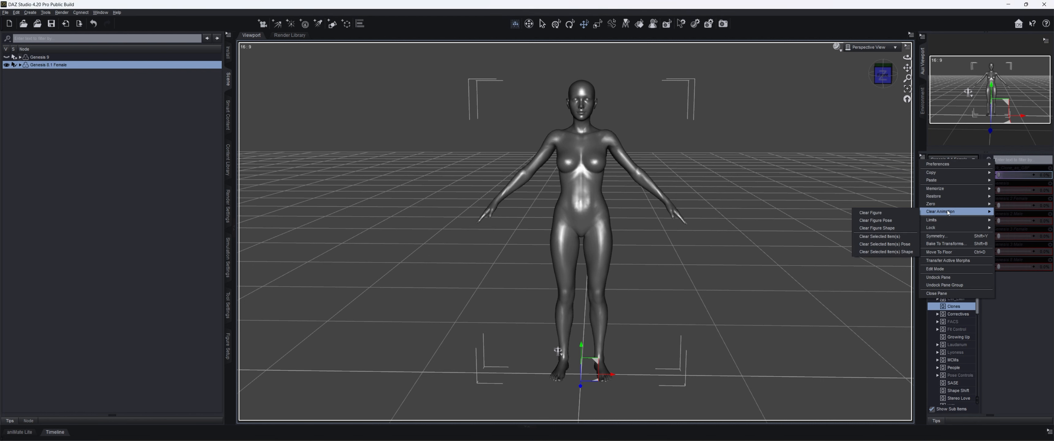
left_click(901, 212)
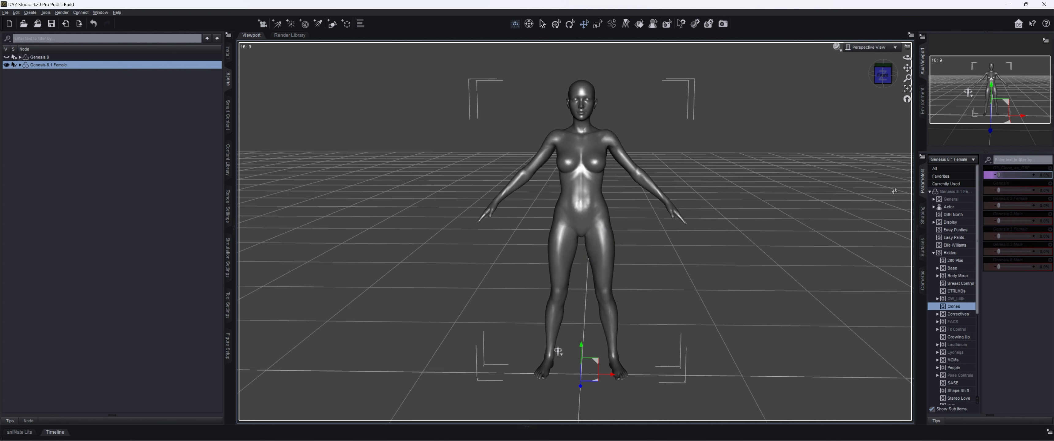
- Hide Genesis 8.1 Female in the scene, then show and select Genesis 9
left_click(7, 65)
left_click(6, 57)
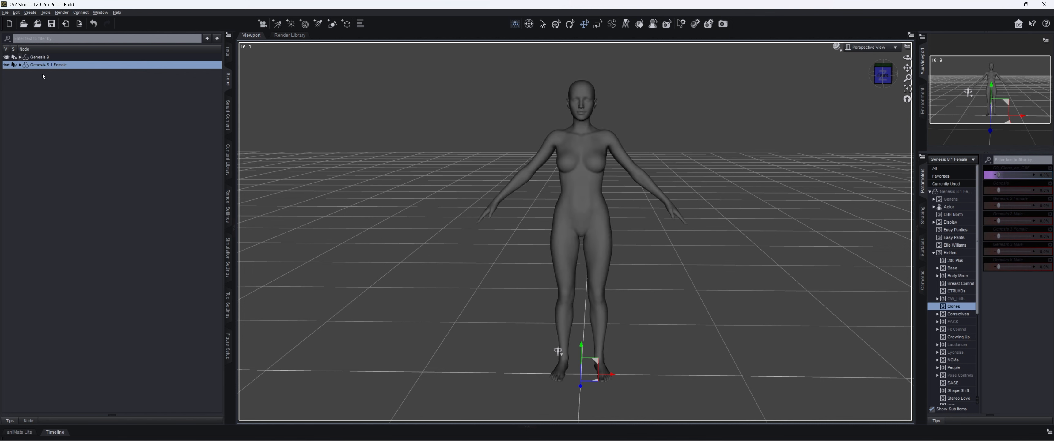
left_click(49, 58)
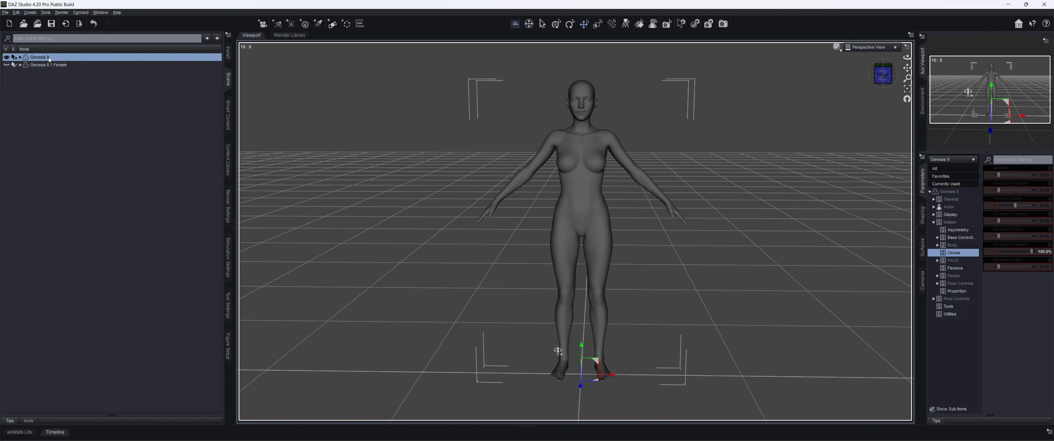
- Import G81F_as_G9.obj from the G9ClothingTut folder using the DAZ Studio (1 unit = 1cm) preset
left_click(6, 12)
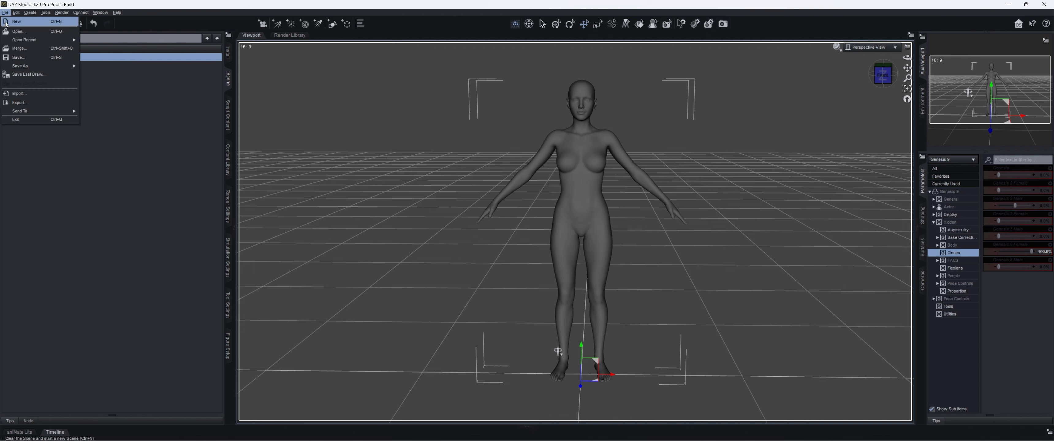
left_click(21, 94)
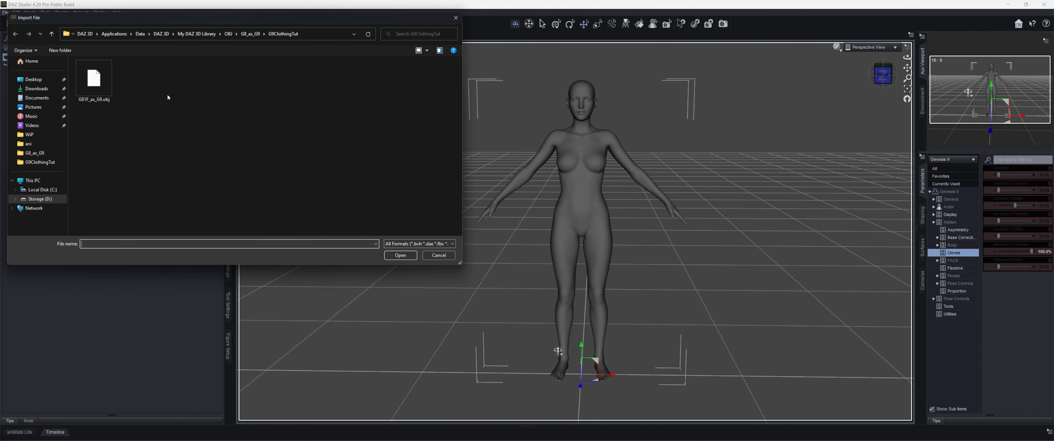
left_click(95, 87)
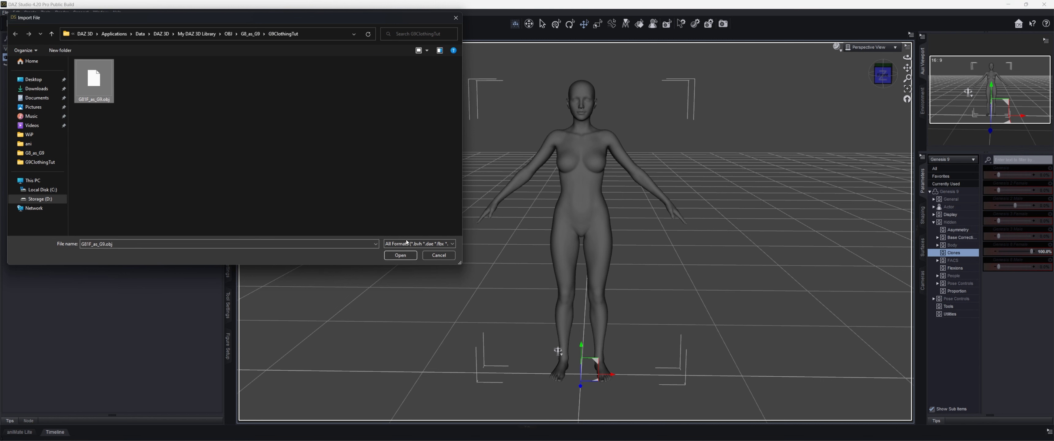
left_click(408, 256)
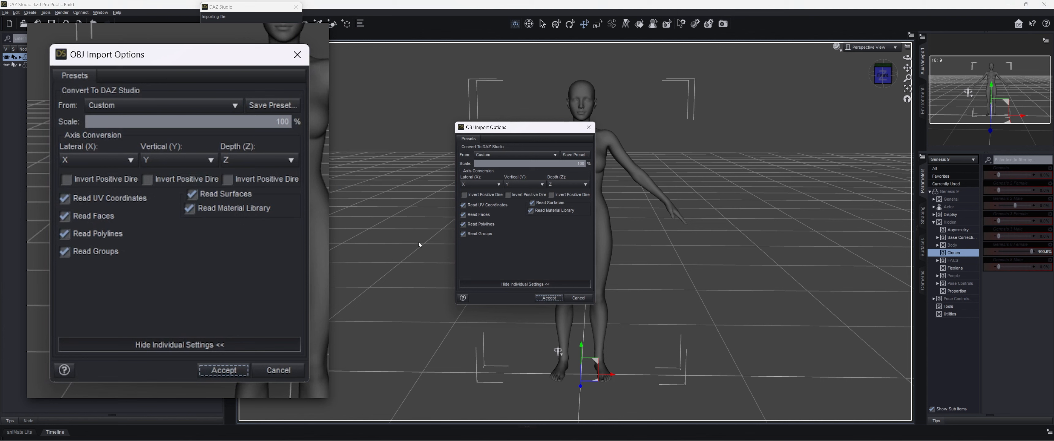
left_click(508, 156)
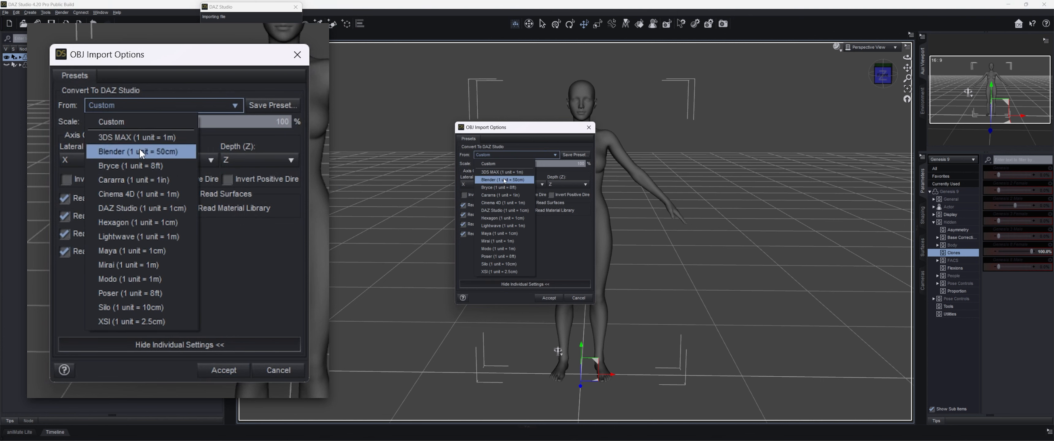
left_click(505, 210)
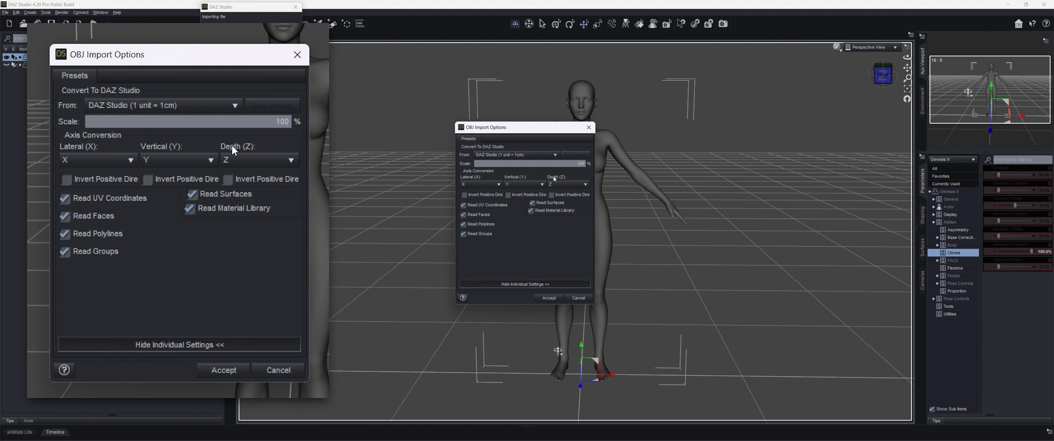
left_click(547, 298)
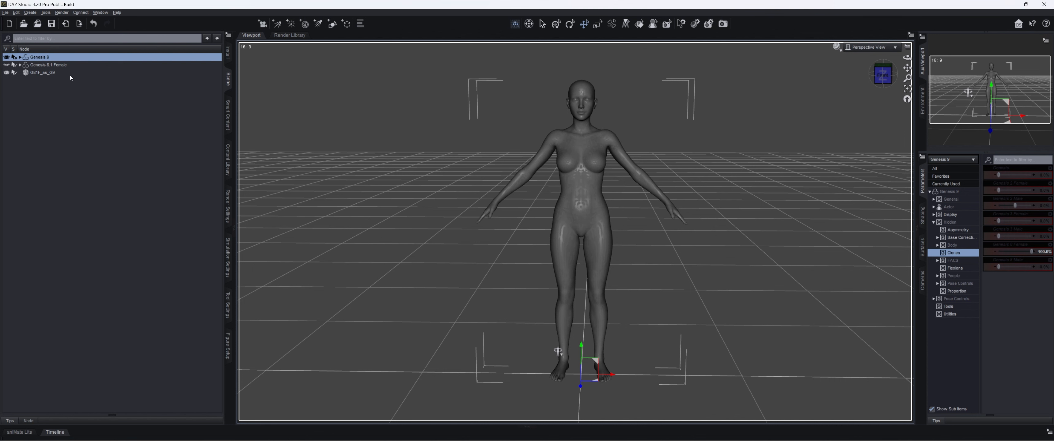
- Set up the Transfer Utility with Genesis 9 in its Current shape as source and G81F_as_G9 as target
left_click(50, 73)
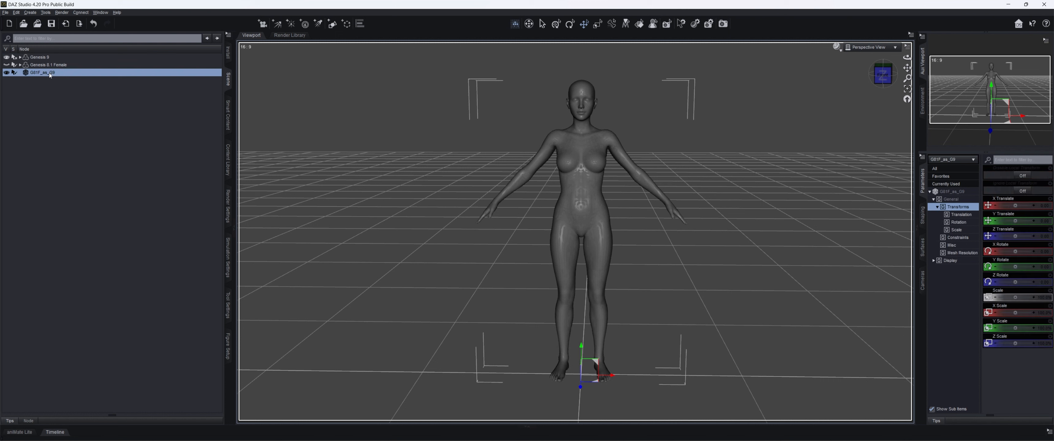
left_click(15, 12)
mouse_move(35, 72)
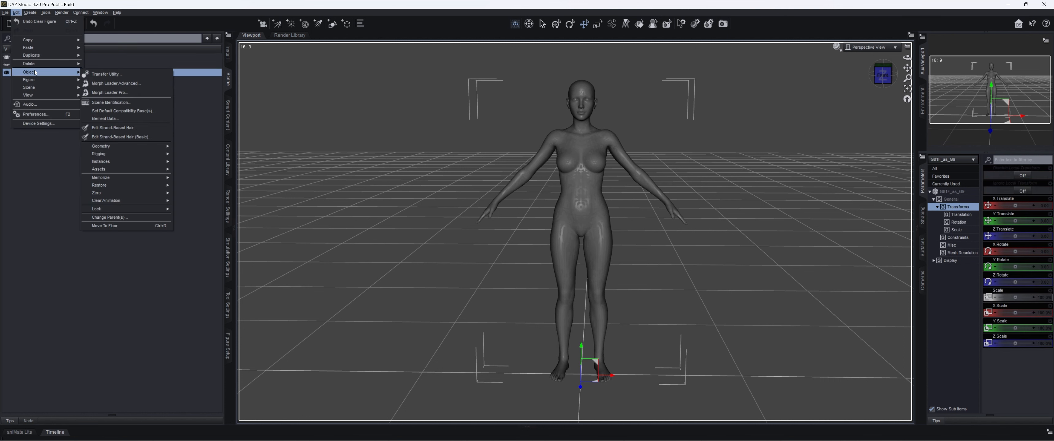
left_click(121, 74)
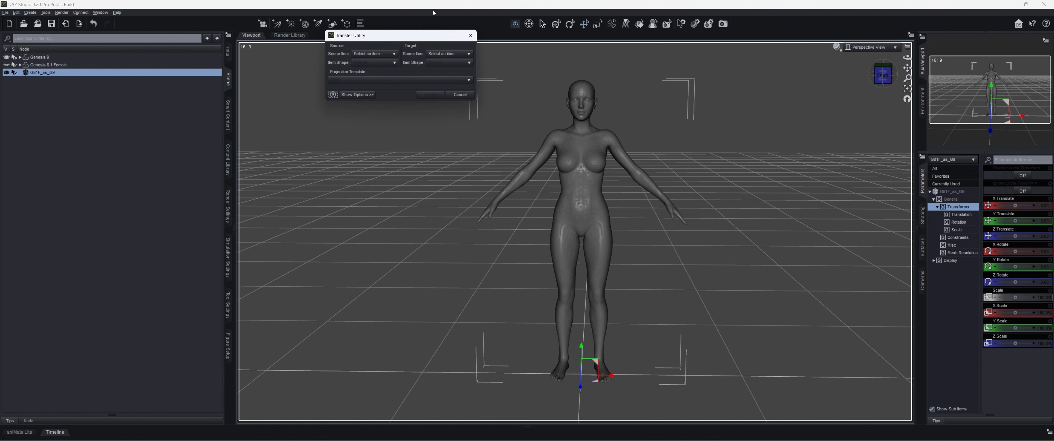
left_click(387, 54)
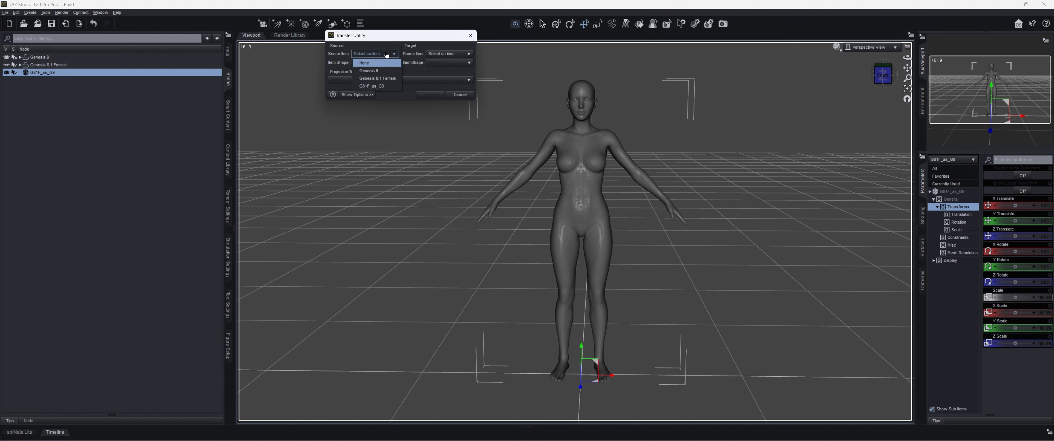
left_click(368, 70)
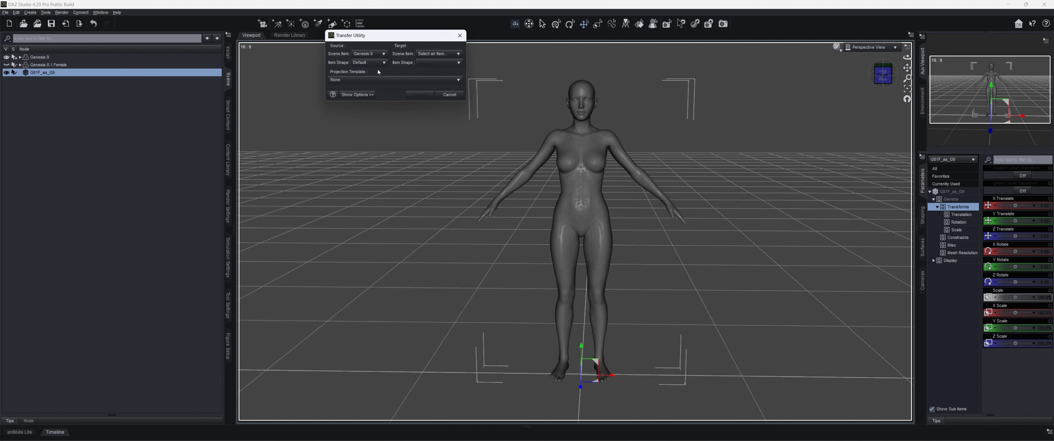
left_click(371, 62)
left_click(380, 72)
left_click(435, 54)
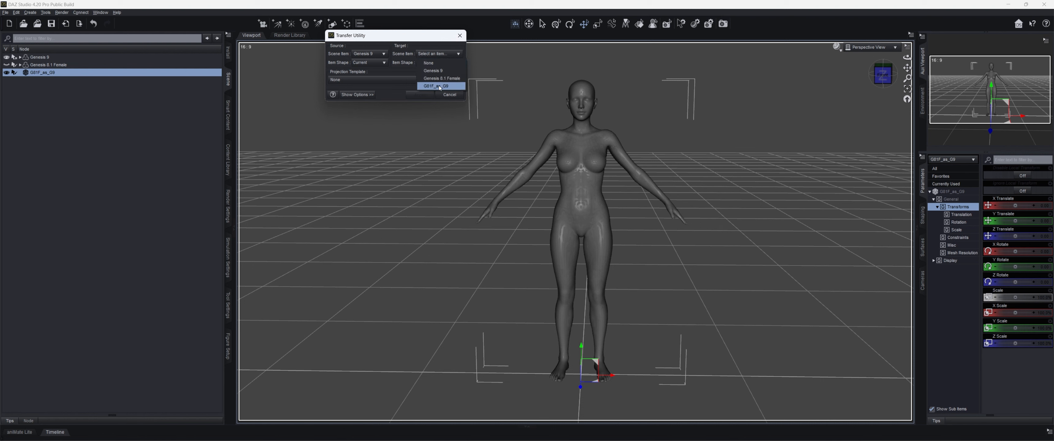
left_click(440, 87)
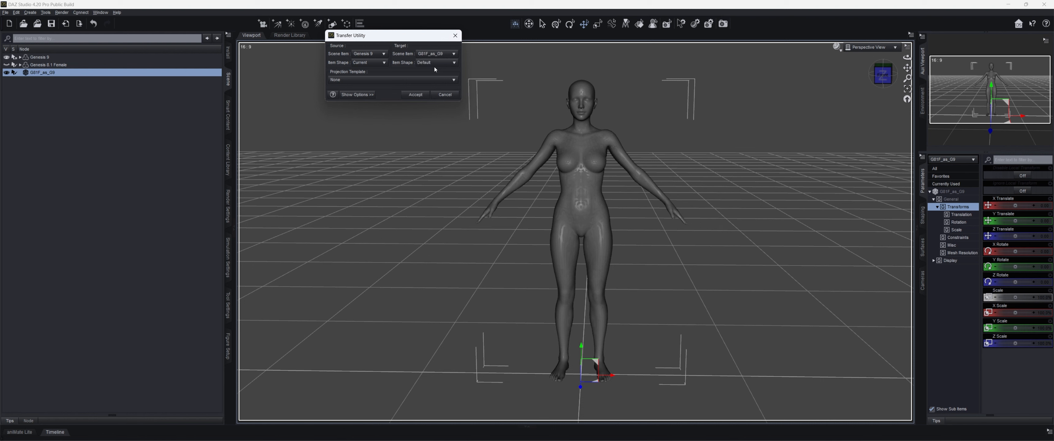
- Enable Reverse Source Shape From Target and Content Type in the transfer options, and turn off Parent To Source Figure
left_click(354, 96)
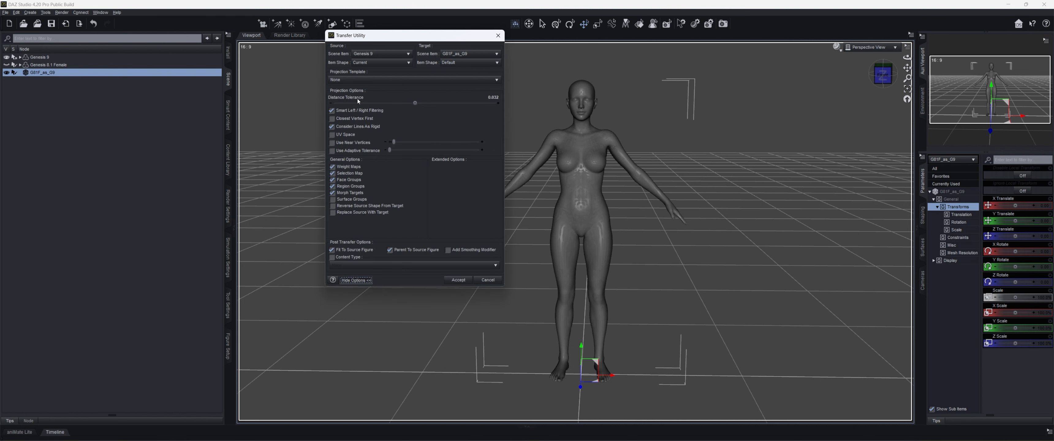
left_click(333, 206)
left_click(333, 257)
left_click(389, 251)
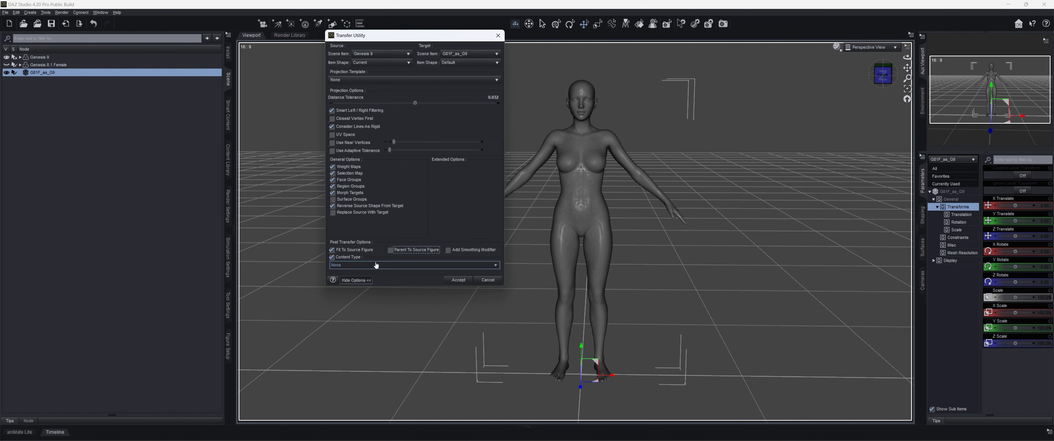
- Set the transfer's content type to Follower/Wardrobe/Full-Body and run the transfer
left_click(376, 265)
scroll(392, 237, "down", 5)
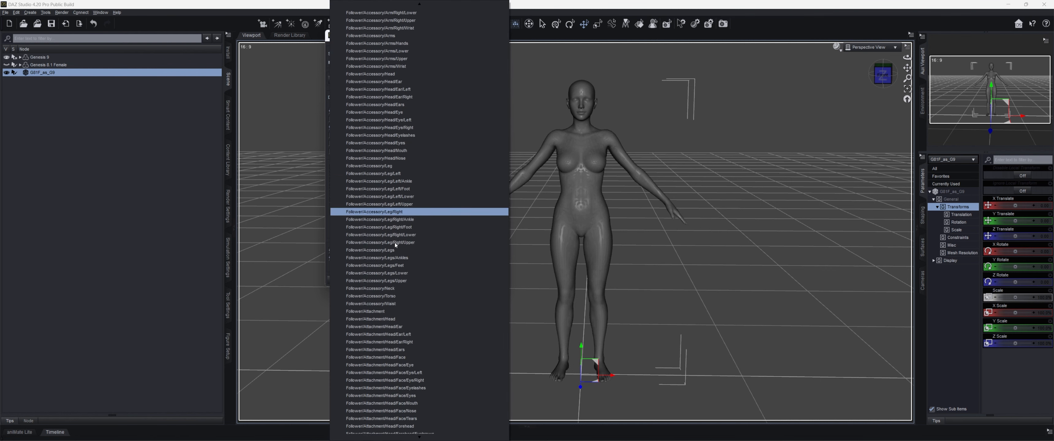
scroll(394, 243, "down", 3)
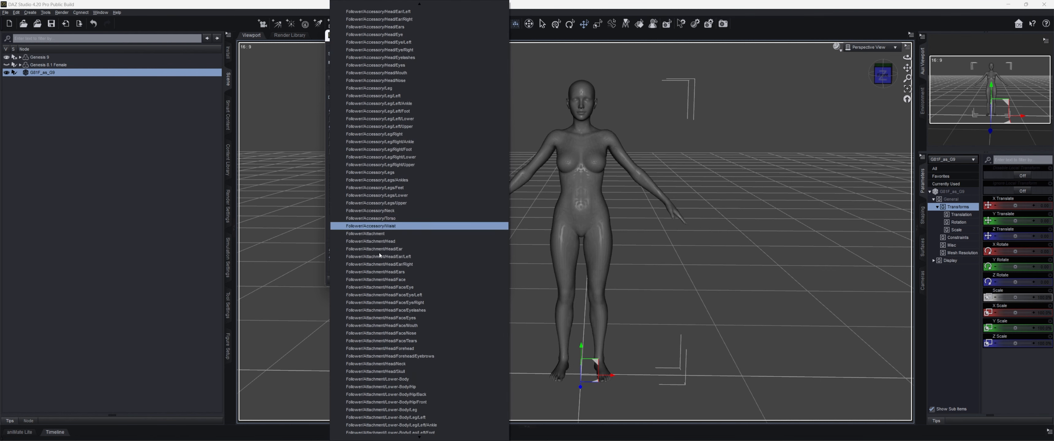
scroll(380, 255, "down", 18)
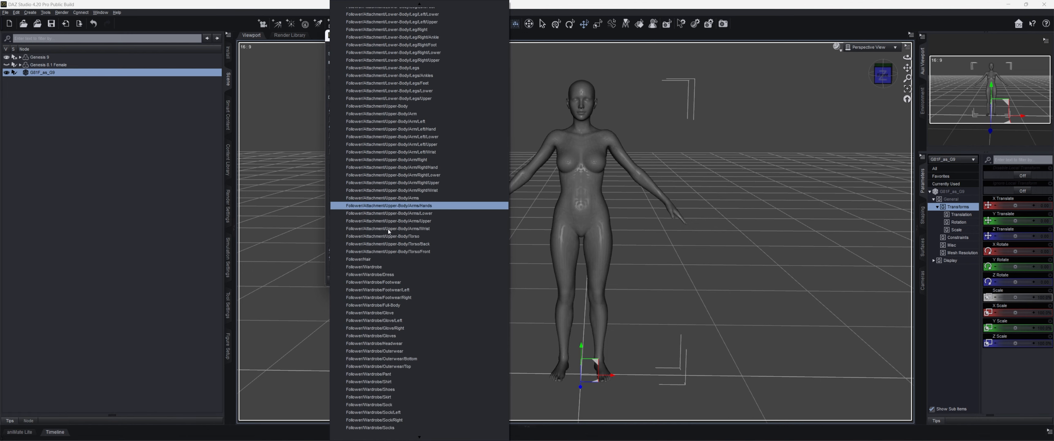
scroll(388, 230, "down", 3)
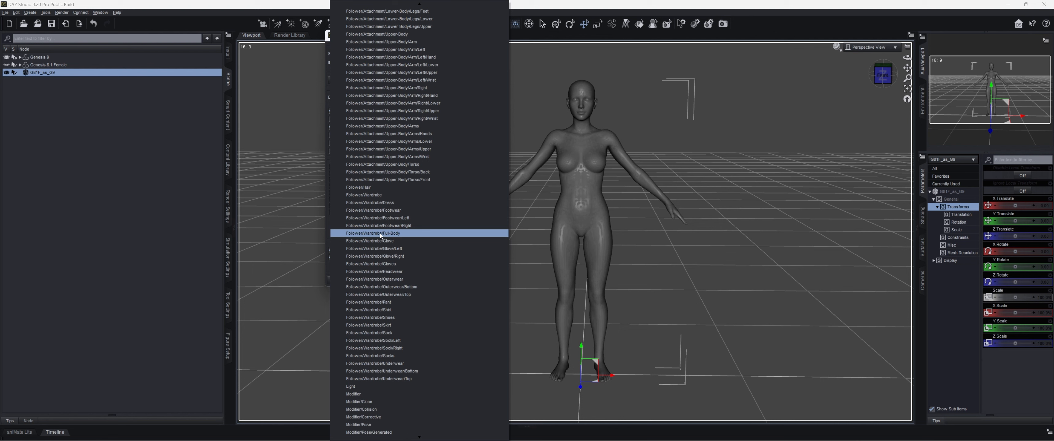
left_click(379, 233)
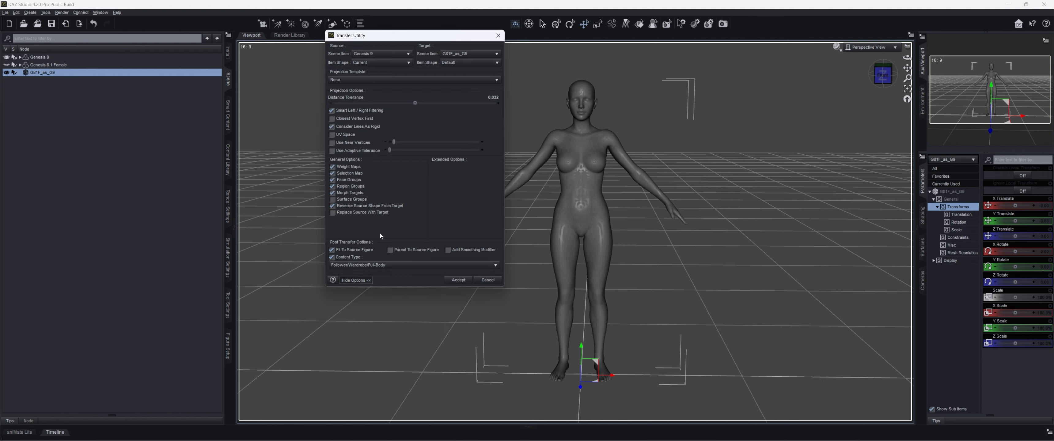
left_click(459, 282)
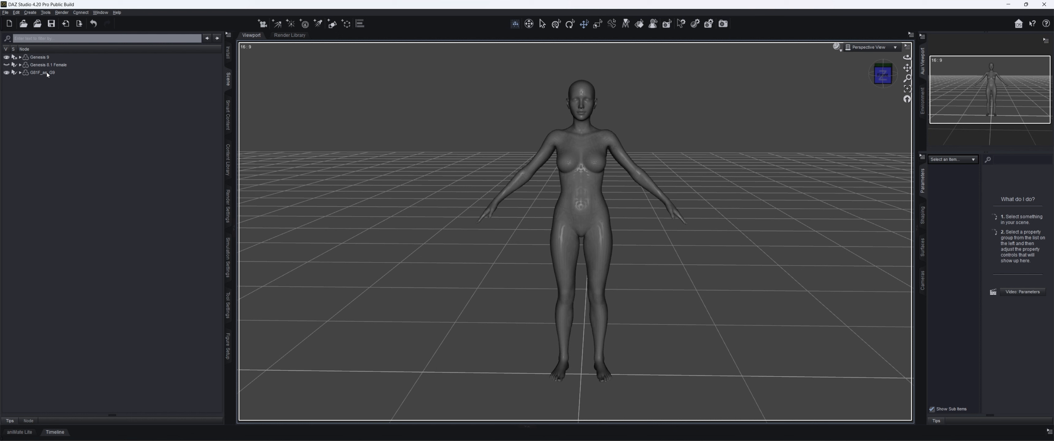
- Set the active clone morph of Genesis 9 to 0%
left_click(63, 57)
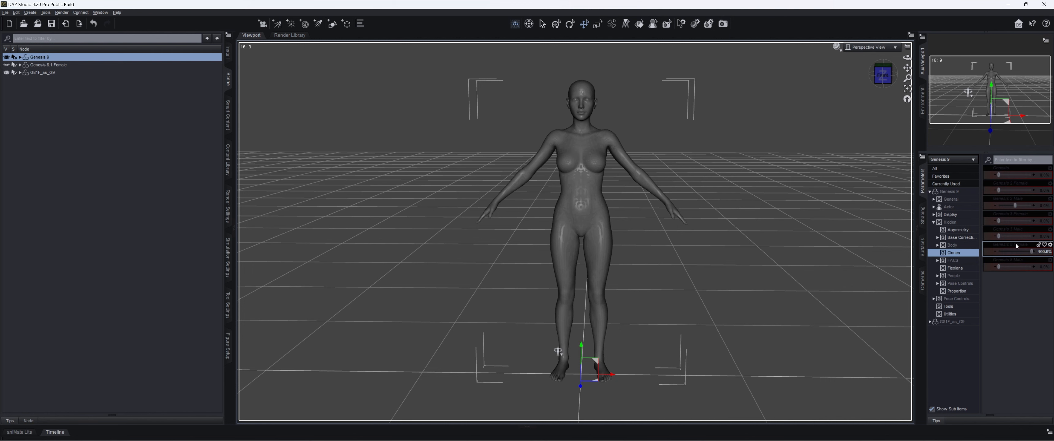
left_click(1019, 252)
left_click_drag(1019, 252, 986, 256)
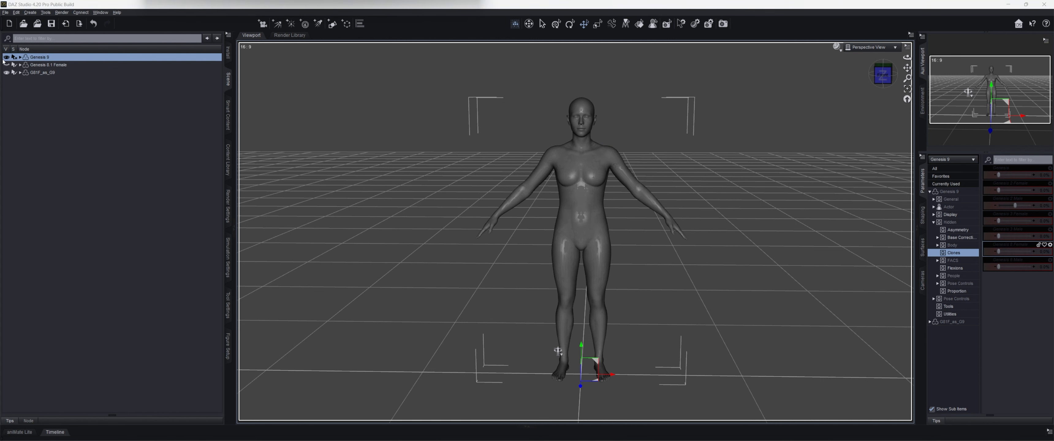
- Hide Genesis 9 and export G81F_as_G9 as an OBJ file named G9_clone_for_G81F in the G9ClothingTut folder
left_click(7, 57)
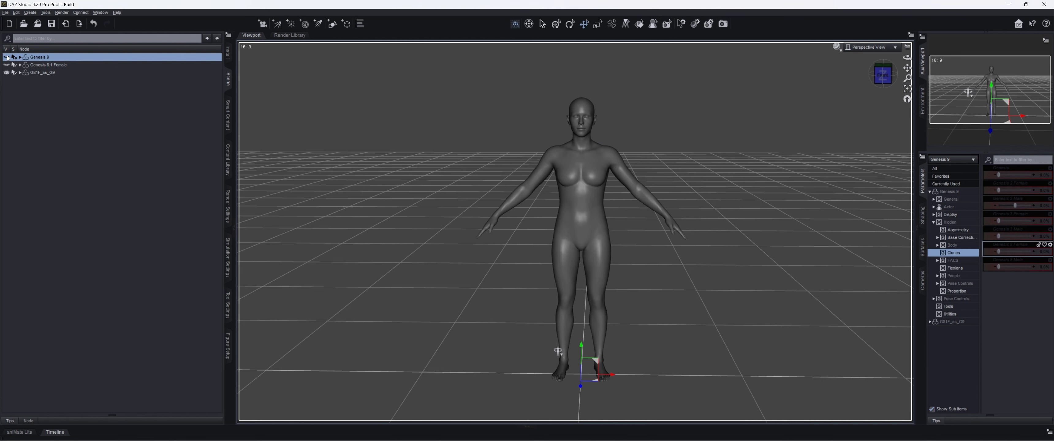
left_click(45, 73)
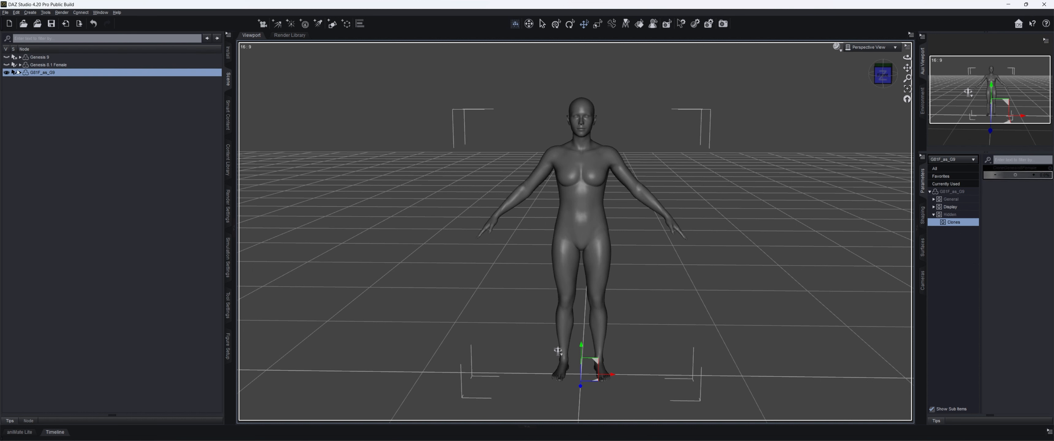
left_click(4, 14)
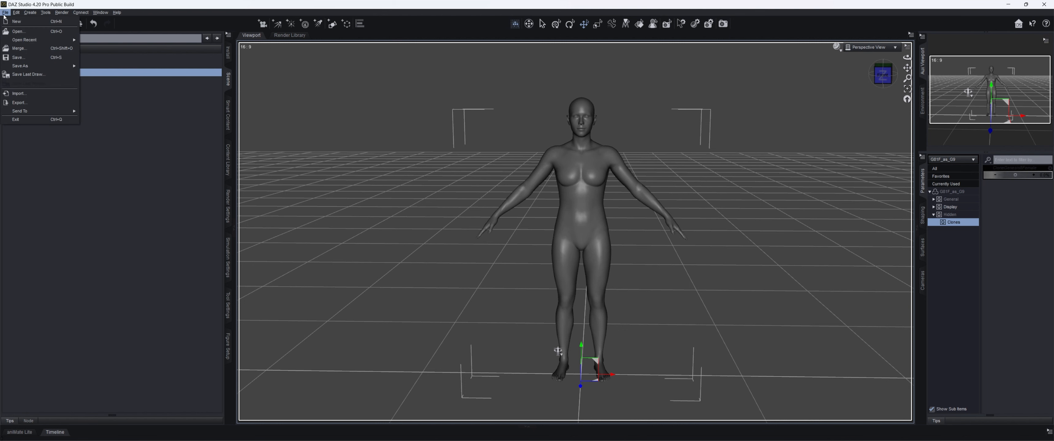
left_click(28, 102)
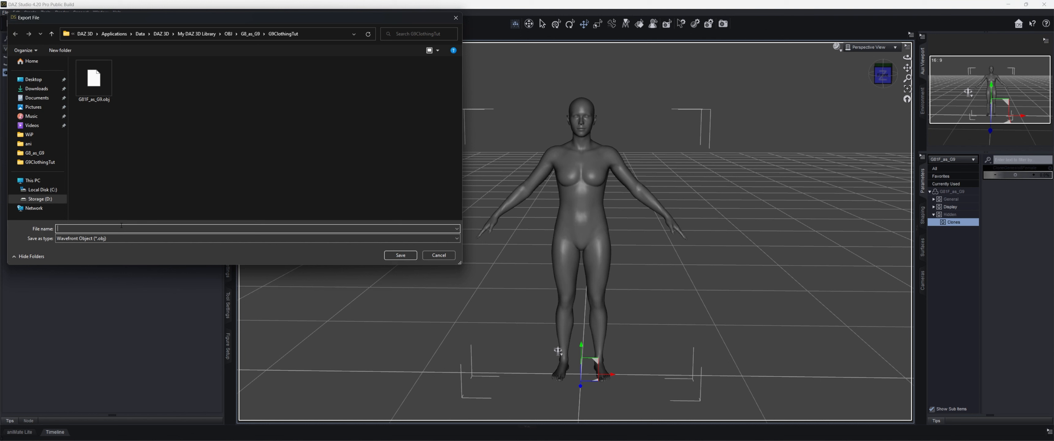
type("G81F_")
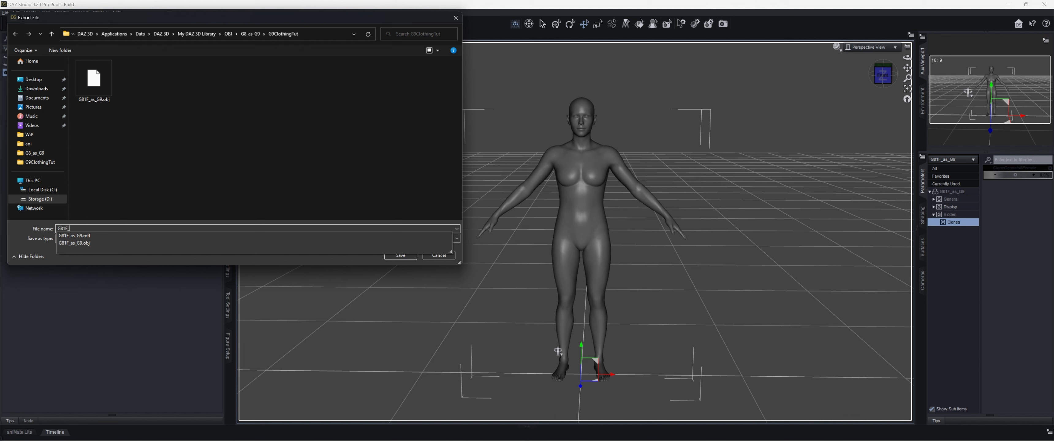
type("clonm")
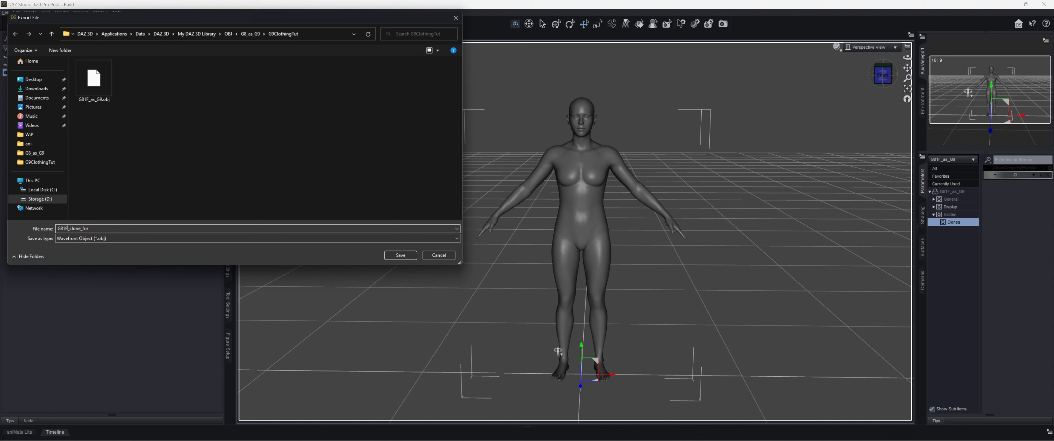
key("BackSpace")
key("BackSpace")
key("BackSpace")
type("9")
left_click(400, 256)
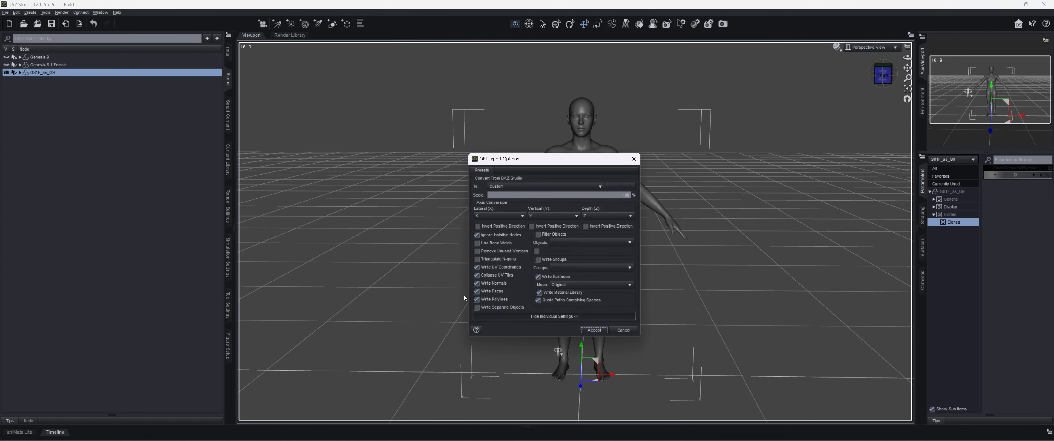
- Export the OBJ at DAZ Studio scale (1 unit = 1cm) with Write Groups and Write Separate Objects off and Collapse UV Tiles on
left_click(538, 186)
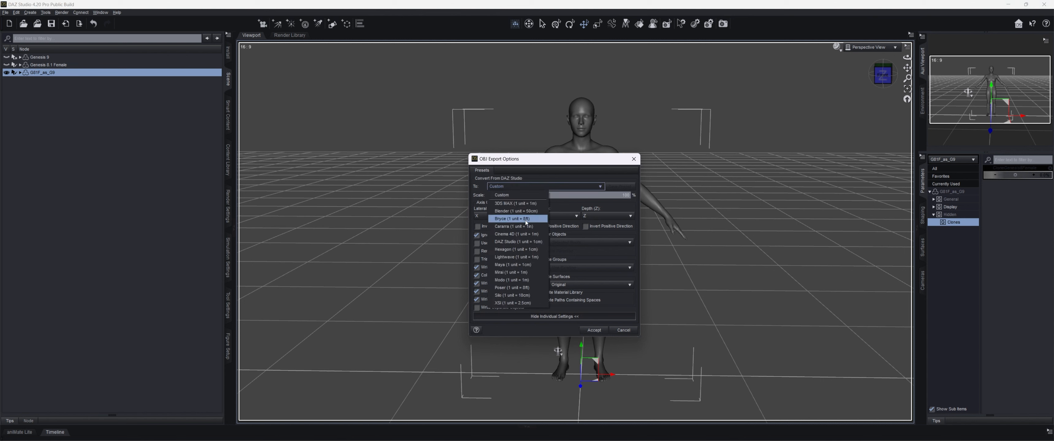
left_click(525, 242)
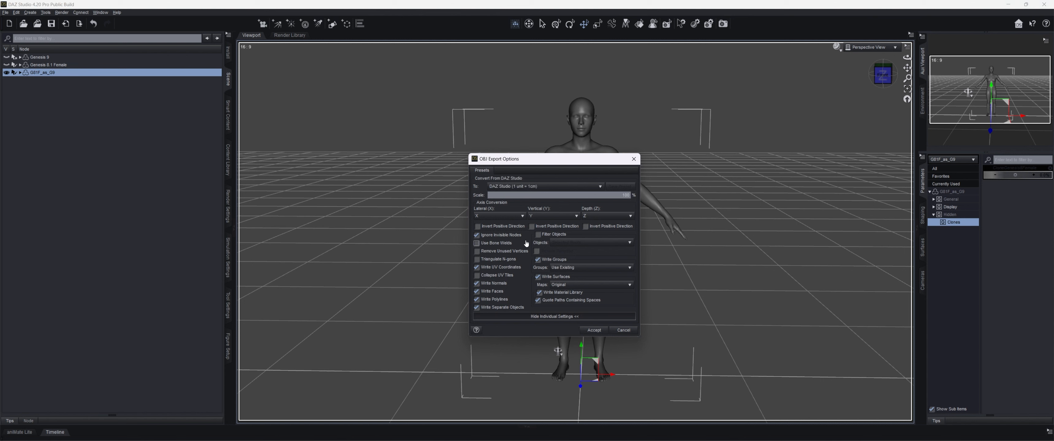
left_click(538, 261)
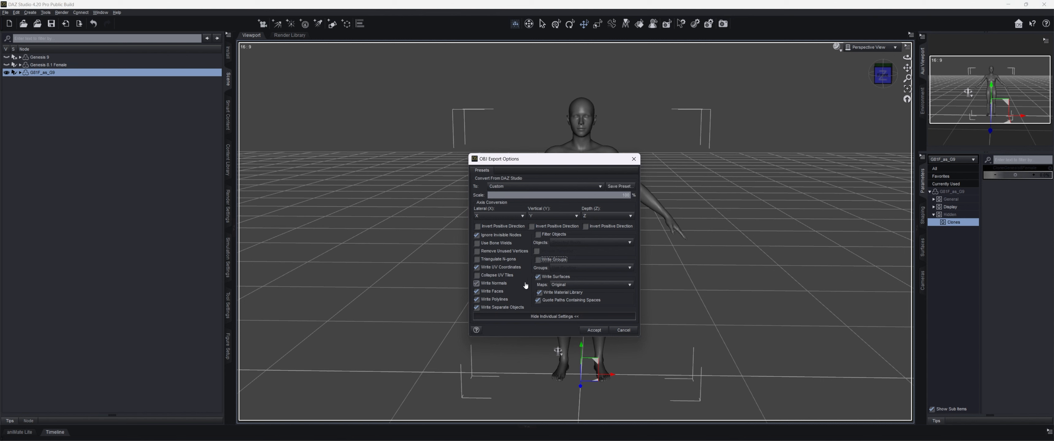
left_click(496, 309)
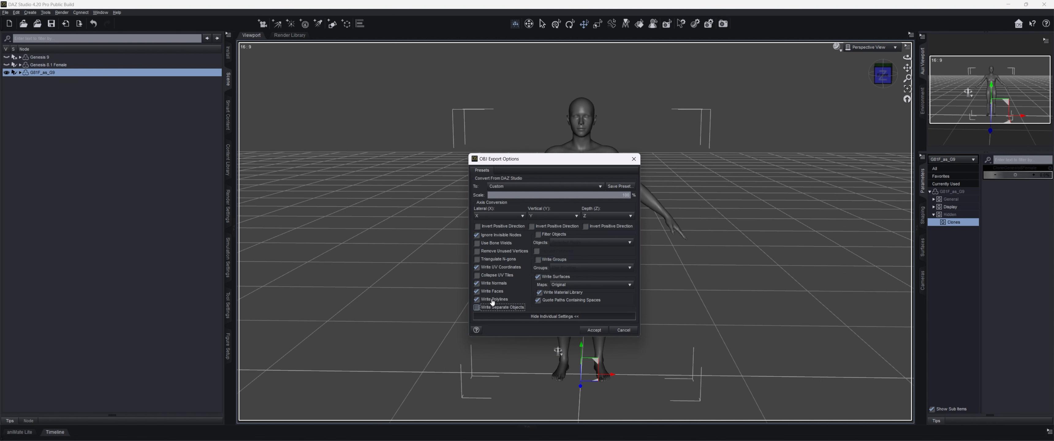
left_click(494, 278)
left_click(593, 330)
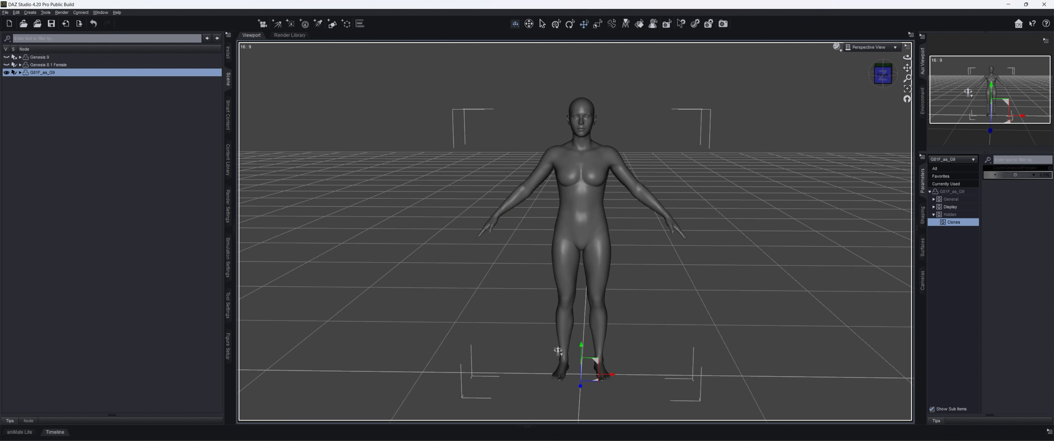
- Hide G81F_as_G9, then show and select Genesis 8.1 Female
left_click(7, 73)
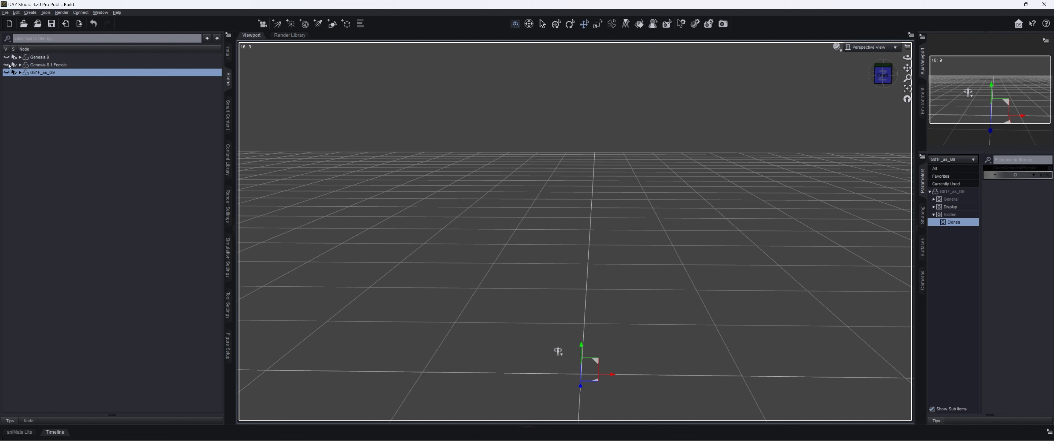
left_click(7, 65)
left_click(49, 64)
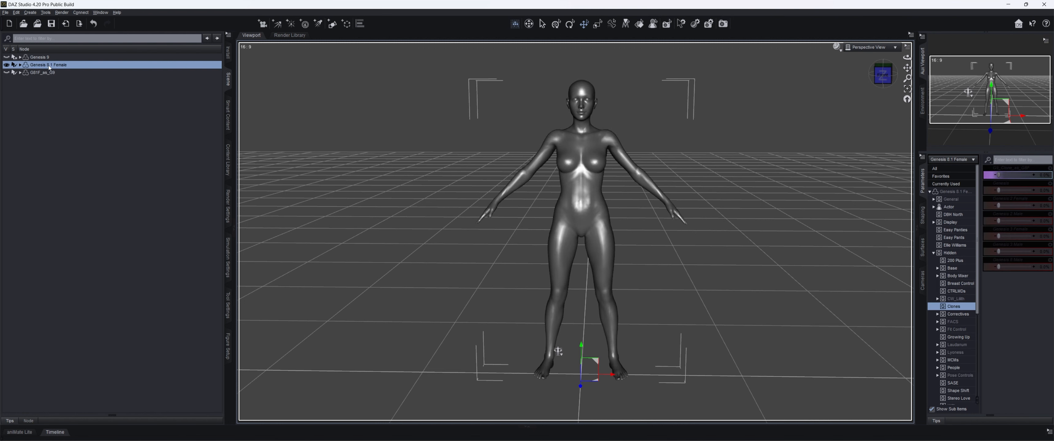
- Add G9_clone_for_G81F.obj from the G9ClothingTut folder as a morph file in Morph Loader Pro
left_click(16, 12)
mouse_move(32, 42)
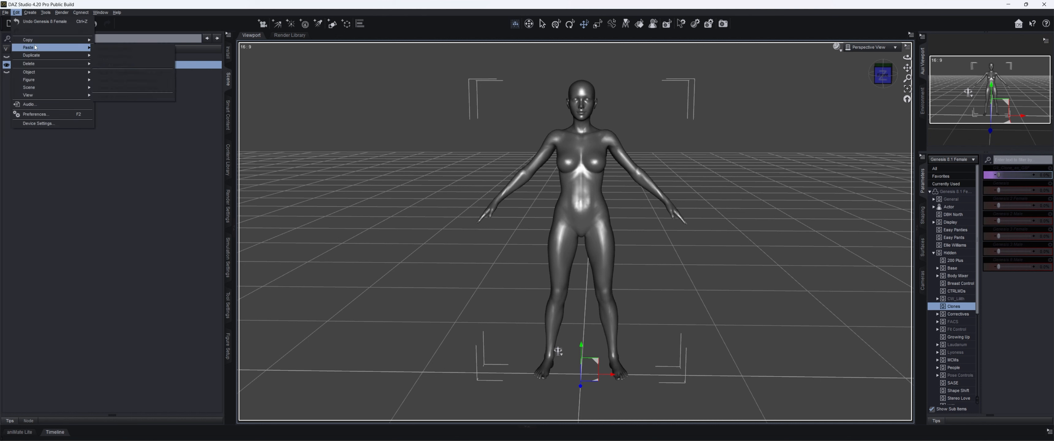
mouse_move(37, 72)
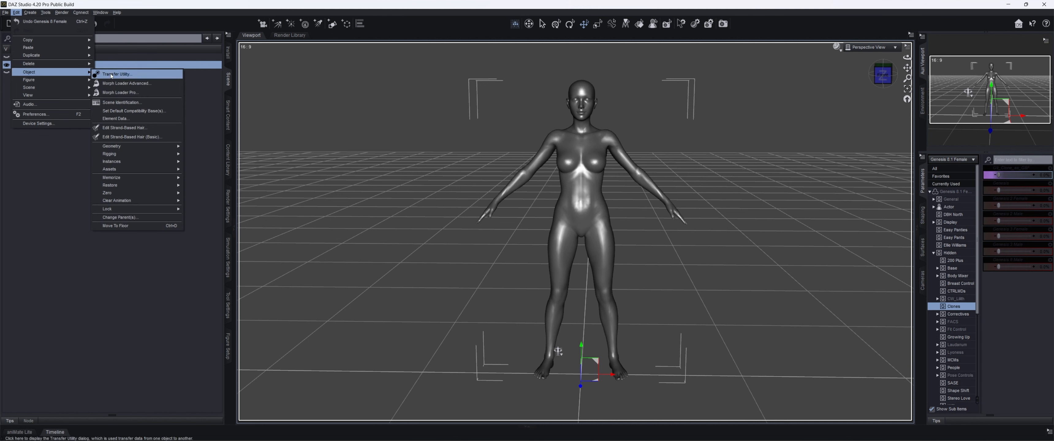
left_click(127, 92)
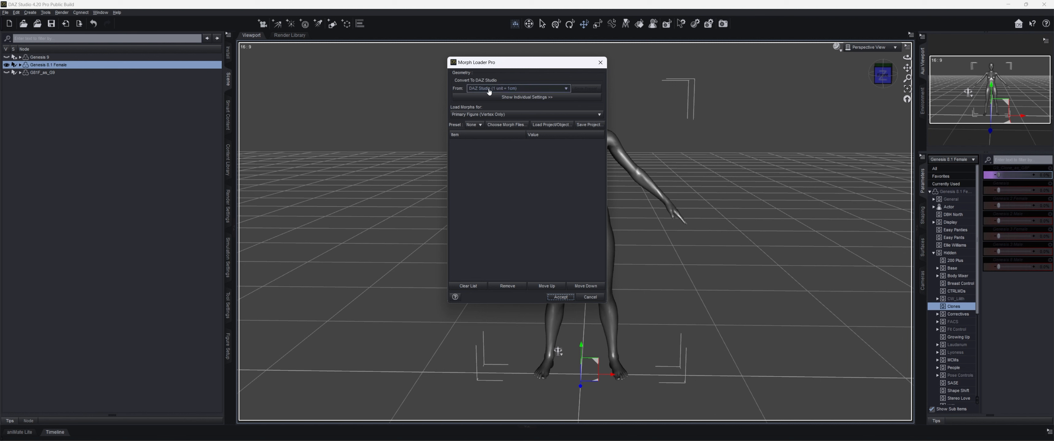
left_click(509, 124)
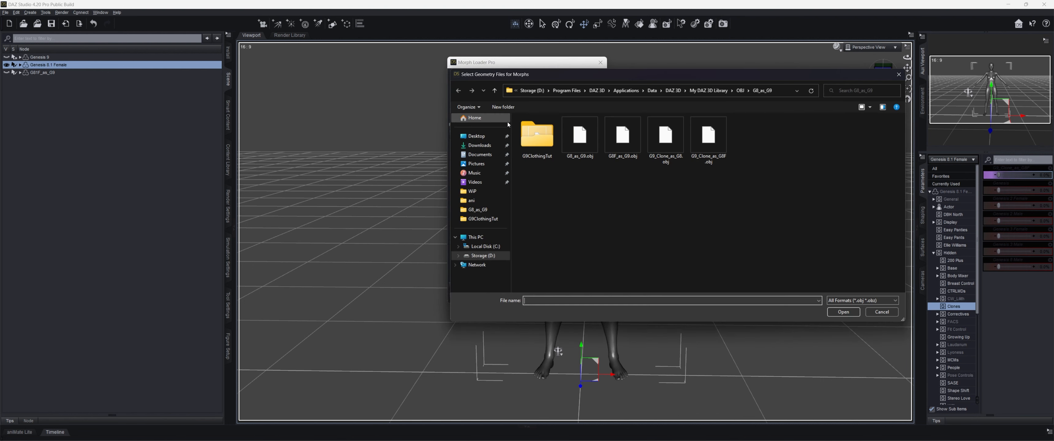
double_click(534, 139)
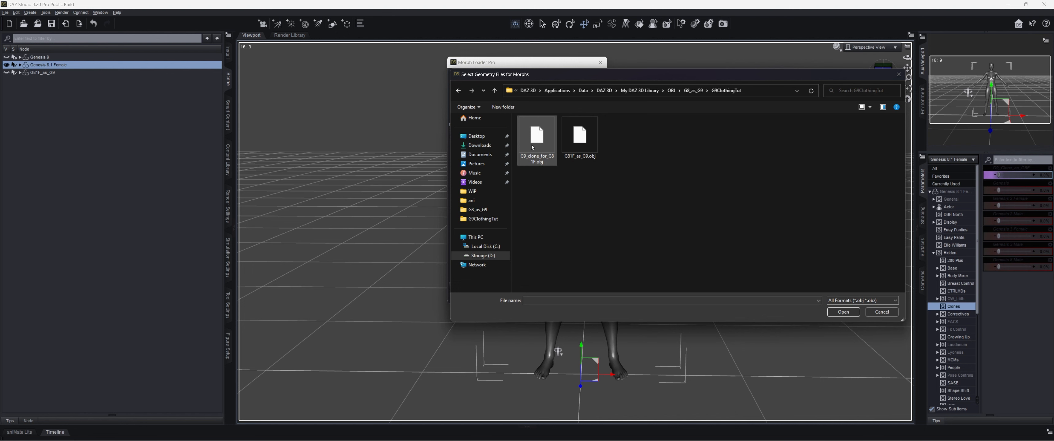
left_click(532, 147)
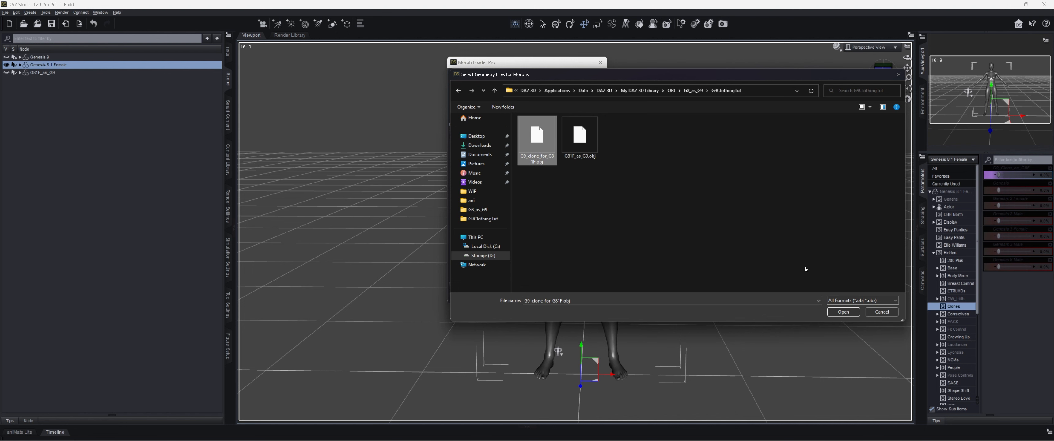
left_click(844, 312)
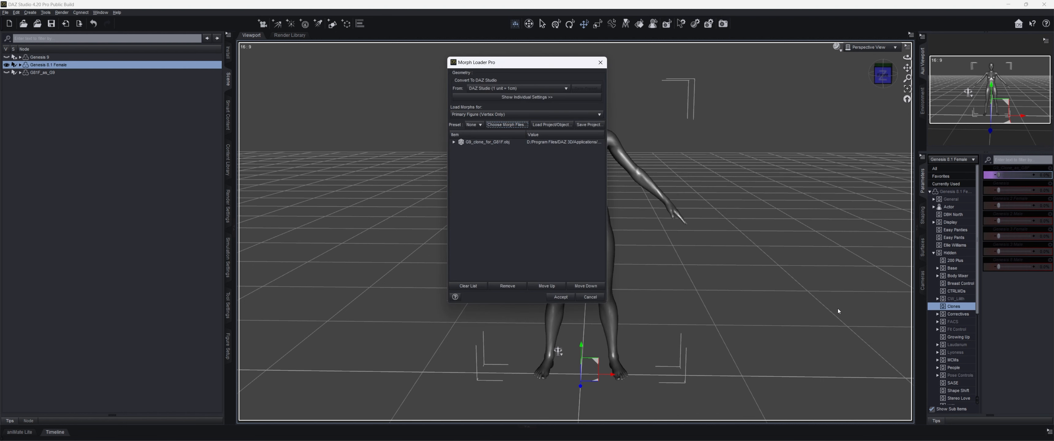
- Set the morph's Create Control Property to Yes and its ERC Use Custom Value to Yes
left_click(454, 142)
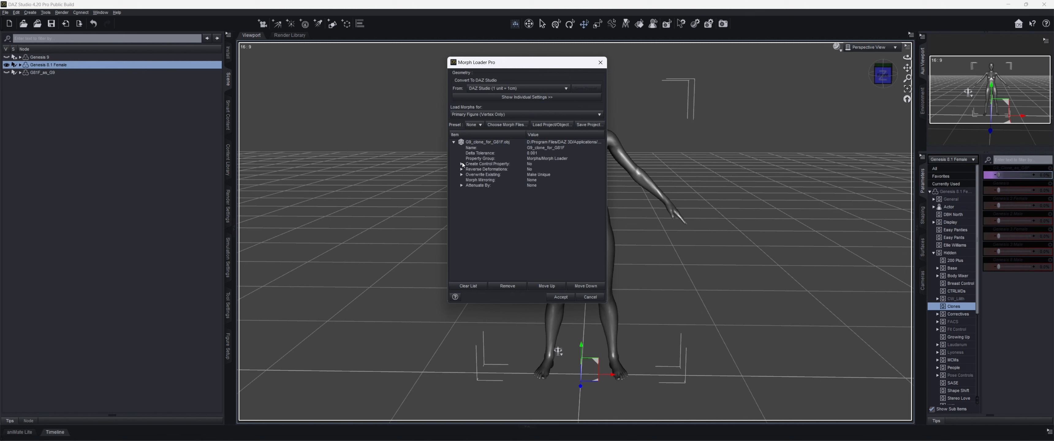
left_click(461, 164)
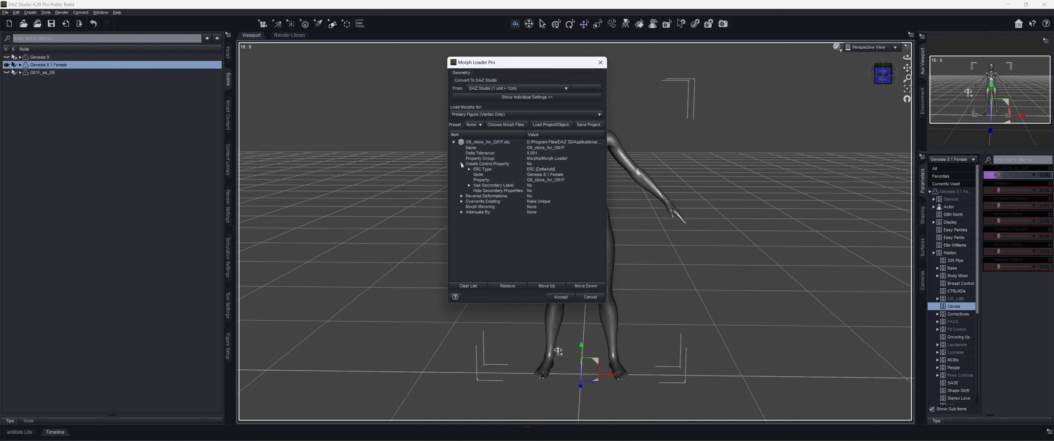
left_click(530, 164)
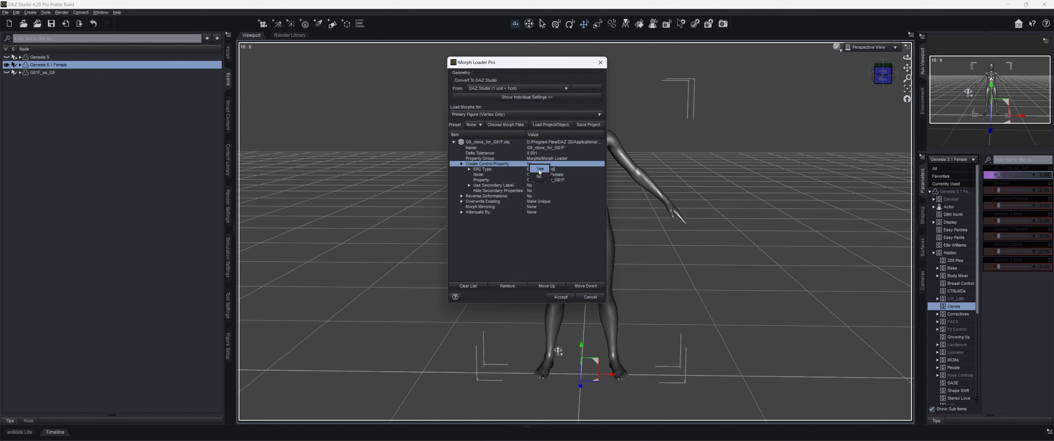
left_click(539, 169)
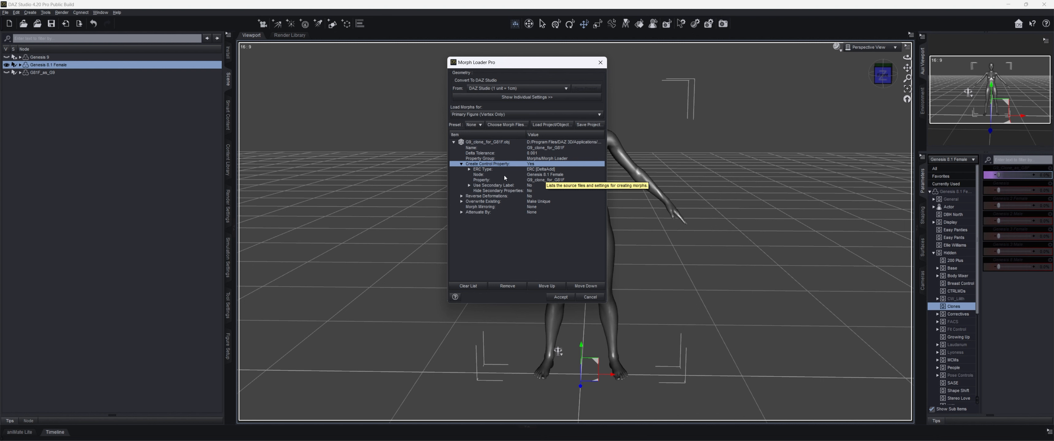
left_click(469, 169)
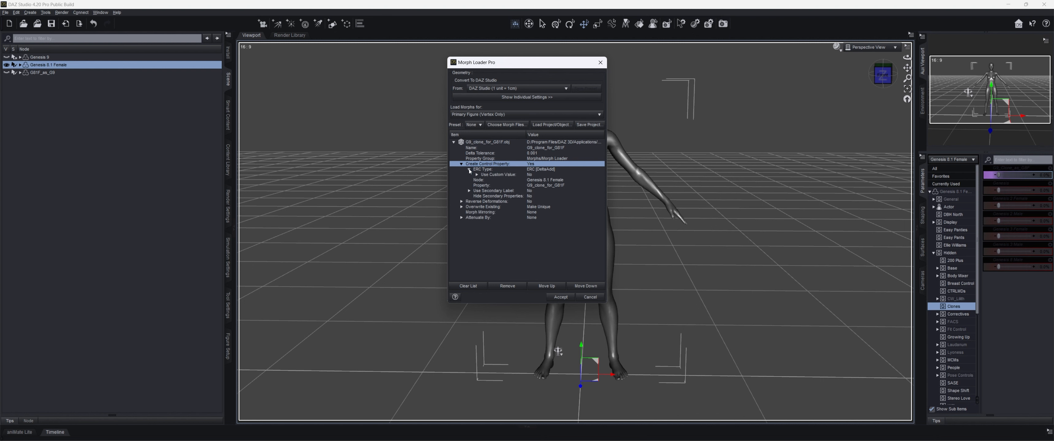
left_click(477, 175)
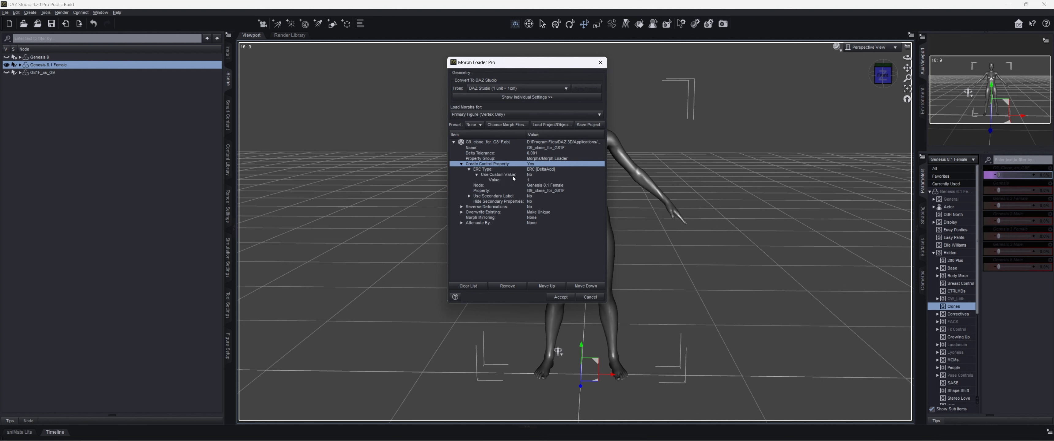
left_click(533, 175)
left_click(541, 179)
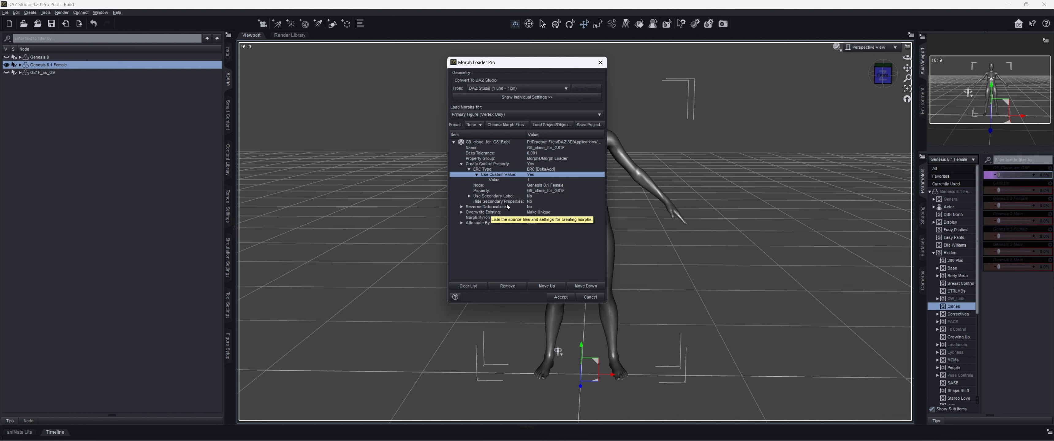
- Set the Reverse Deformations option and load the morph onto Genesis 8.1 Female
left_click(529, 207)
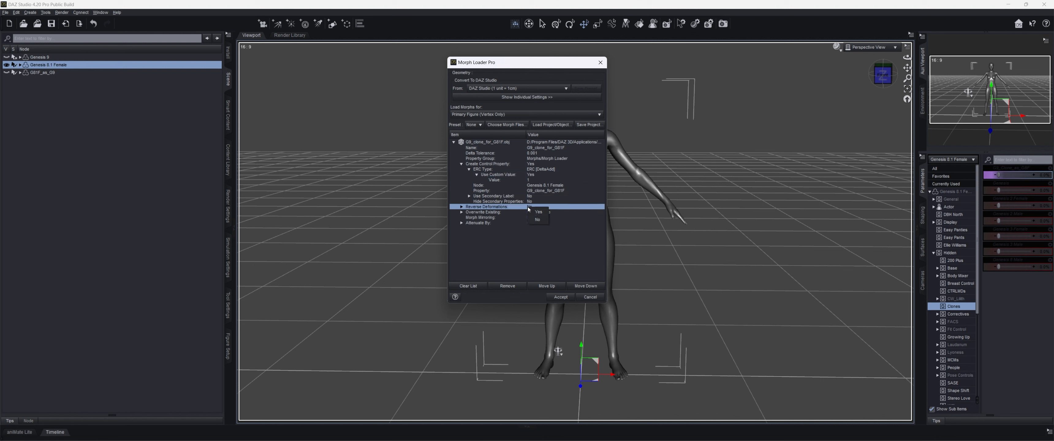
left_click(528, 207)
left_click(561, 298)
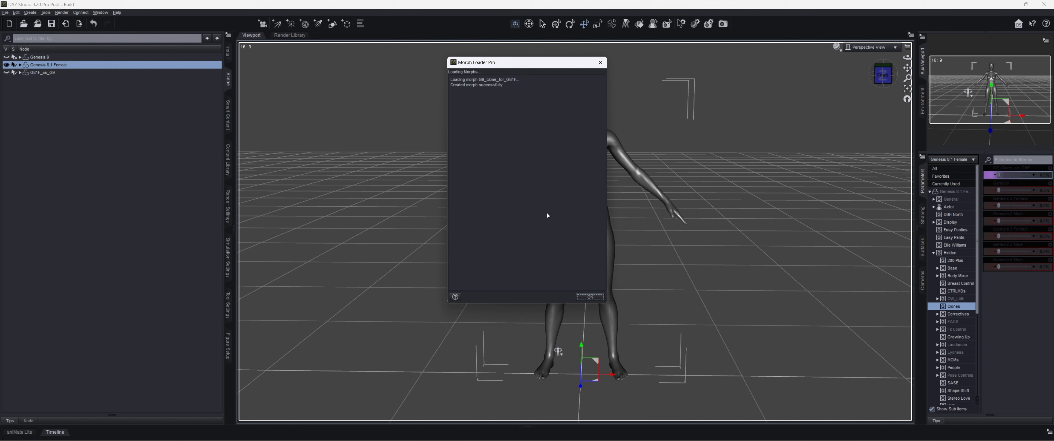
left_click(590, 298)
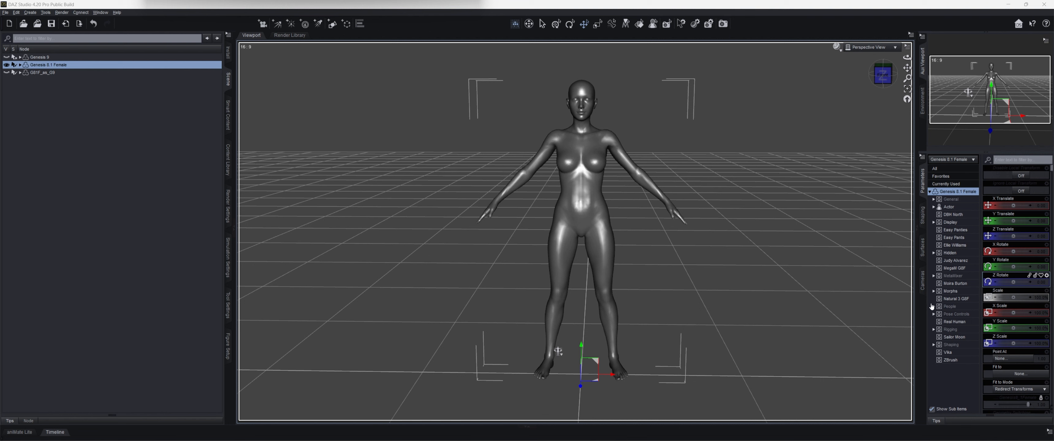
- Locate the G9_clone_for_G81F morph among Genesis 8.1 Female's Morph Loader parameters
left_click(933, 292)
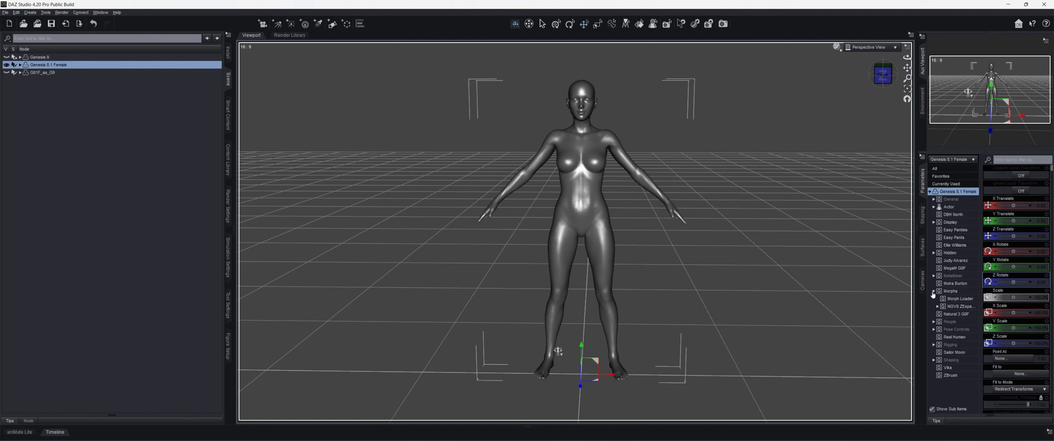
left_click(951, 301)
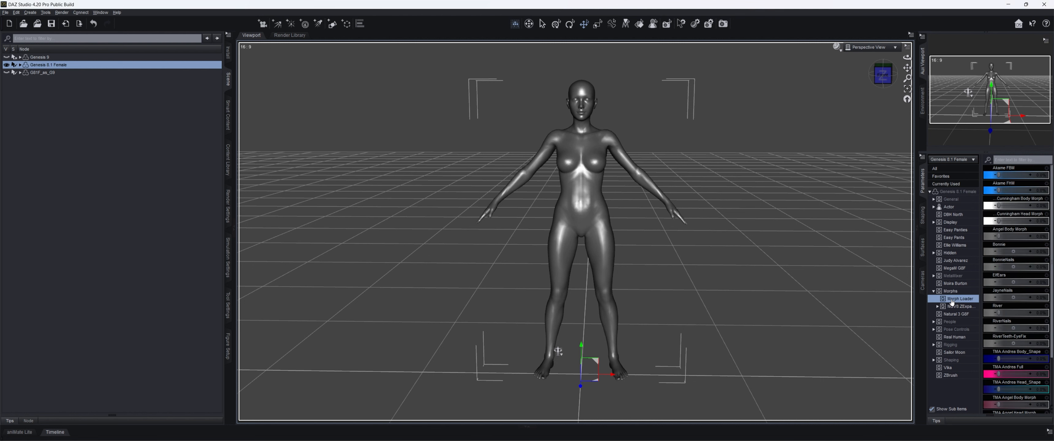
scroll(1019, 299, "down", 2)
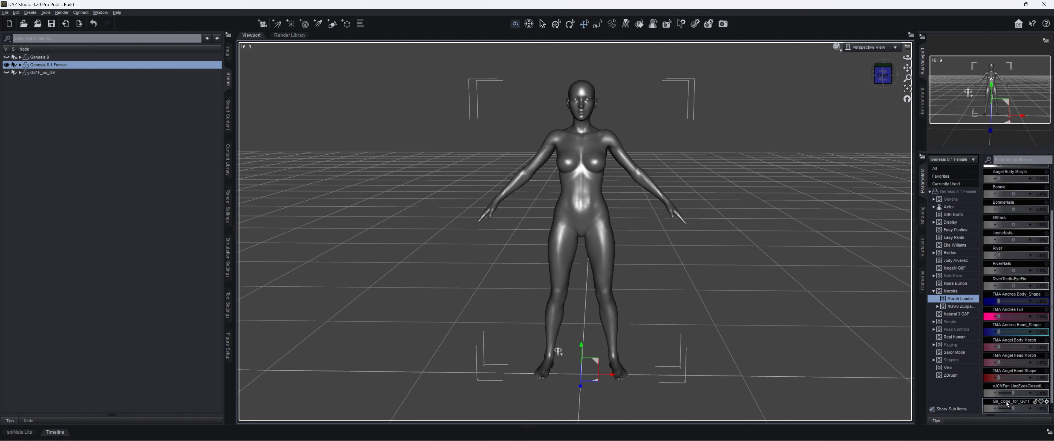
scroll(1040, 199, "up", 3)
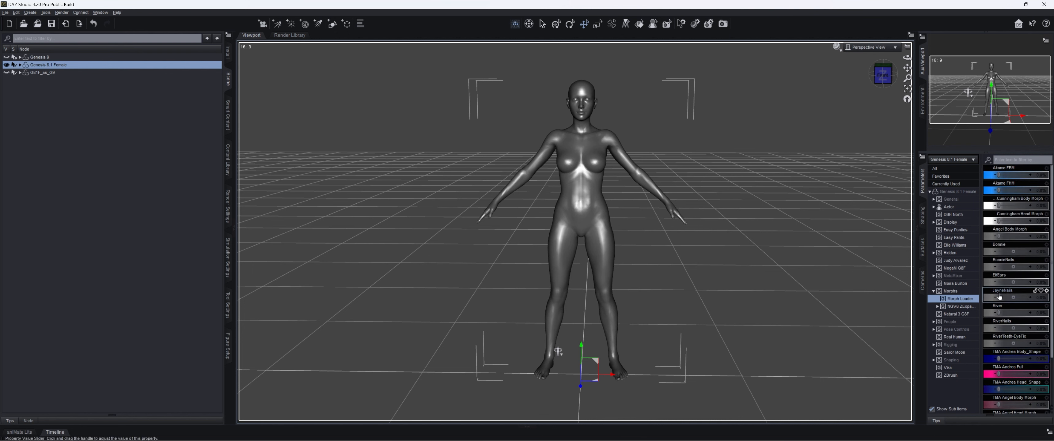
scroll(1027, 295, "down", 2)
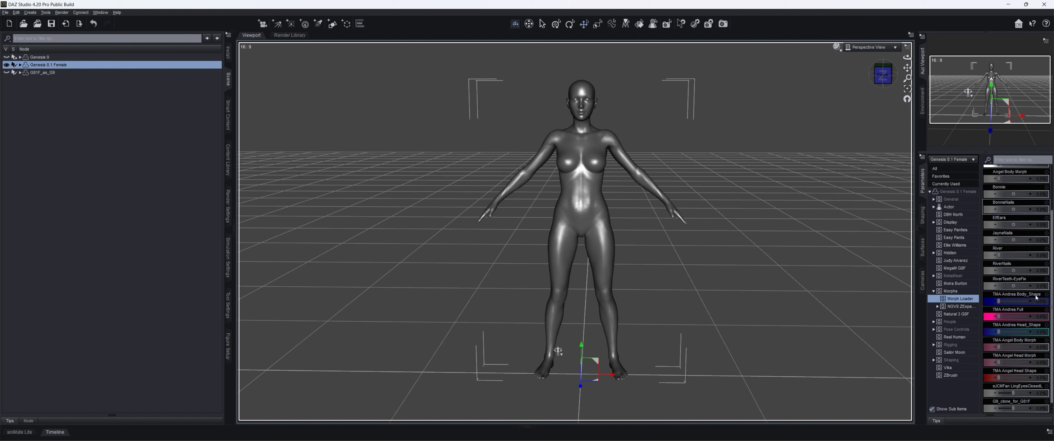
- Enable Edit Mode for the parameters and set the G9_clone_for_G81F morph's type to Modifier/Clone in its parameter settings
right_click(1019, 407)
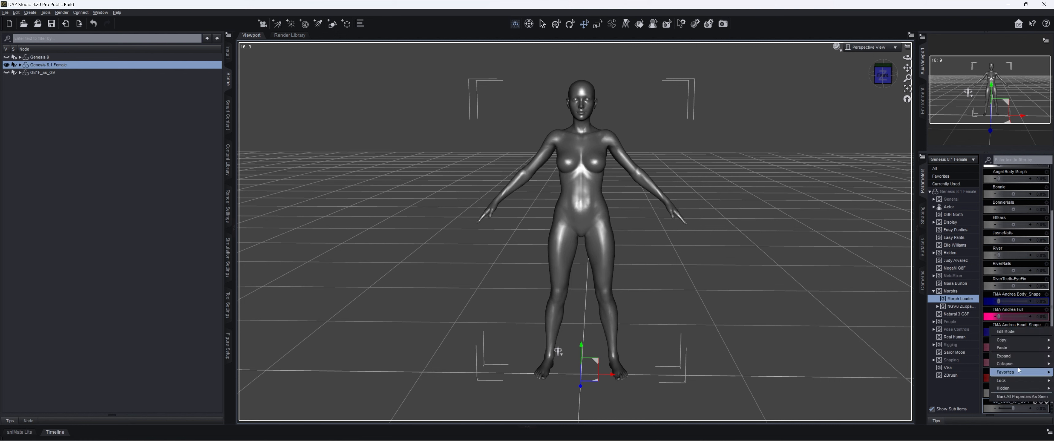
left_click(1025, 332)
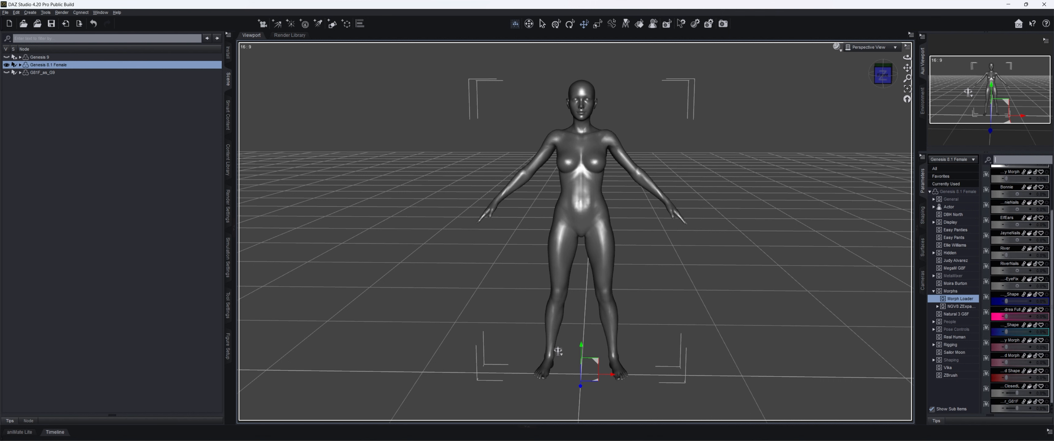
left_click(1048, 404)
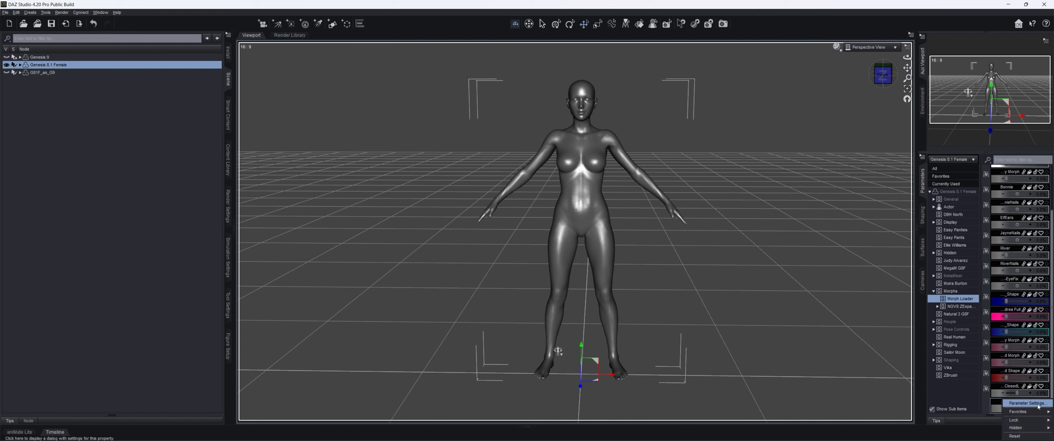
left_click(1037, 404)
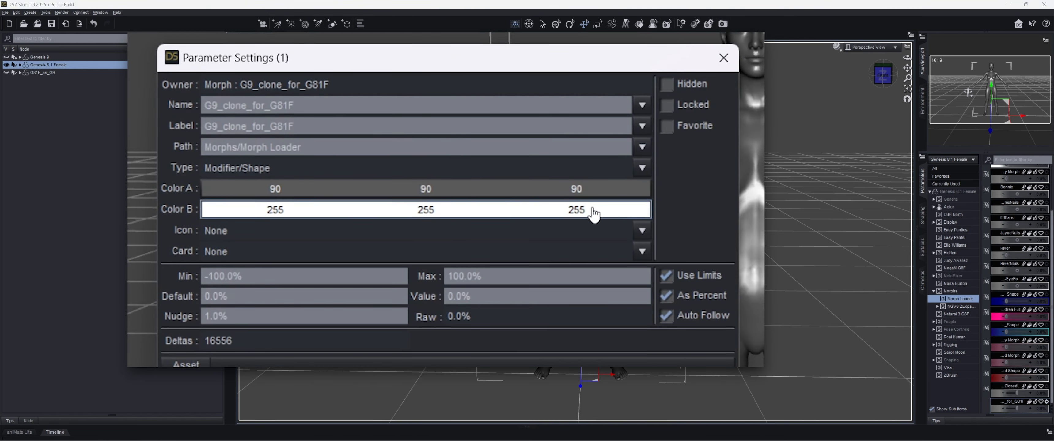
left_click(643, 168)
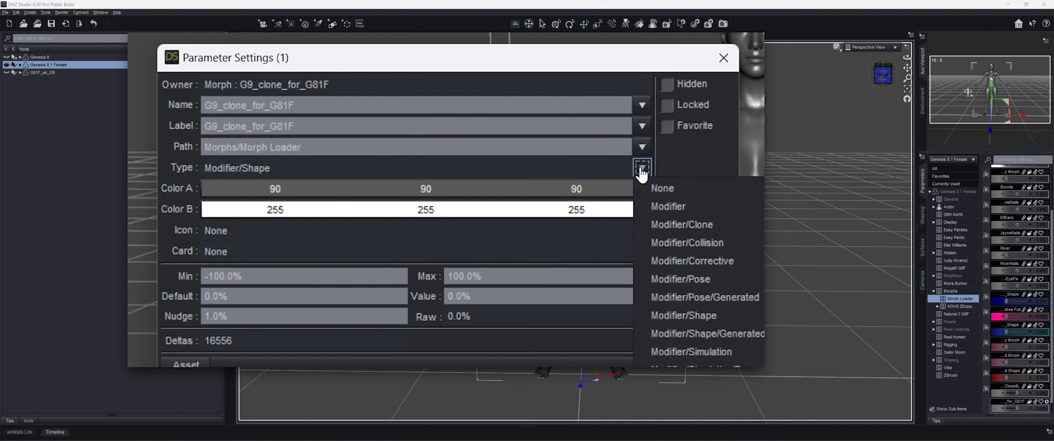
left_click(690, 225)
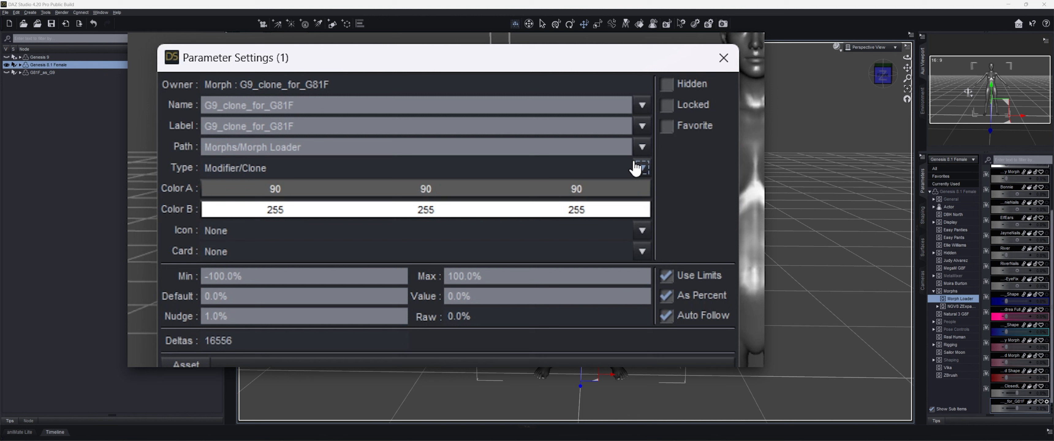
- Mark the G9_clone_for_G81F morph as Hidden and set its path to Hidden/Clones
left_click(673, 85)
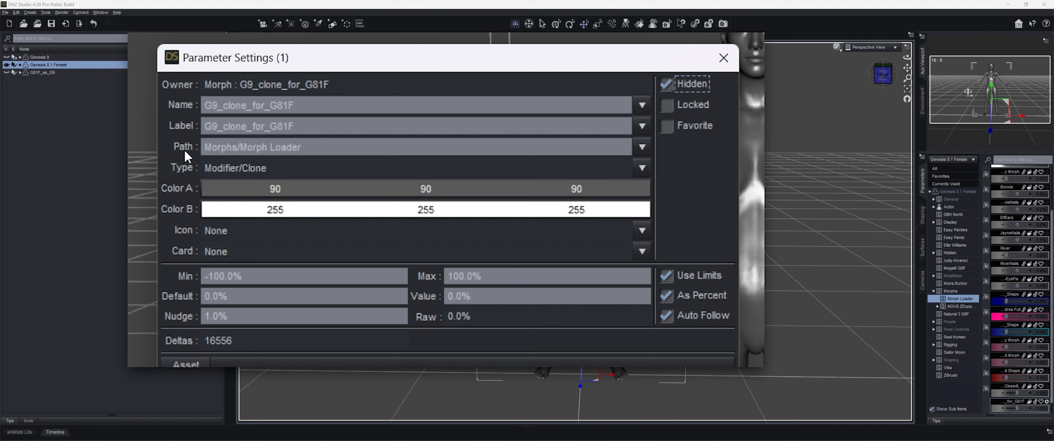
left_click(643, 150)
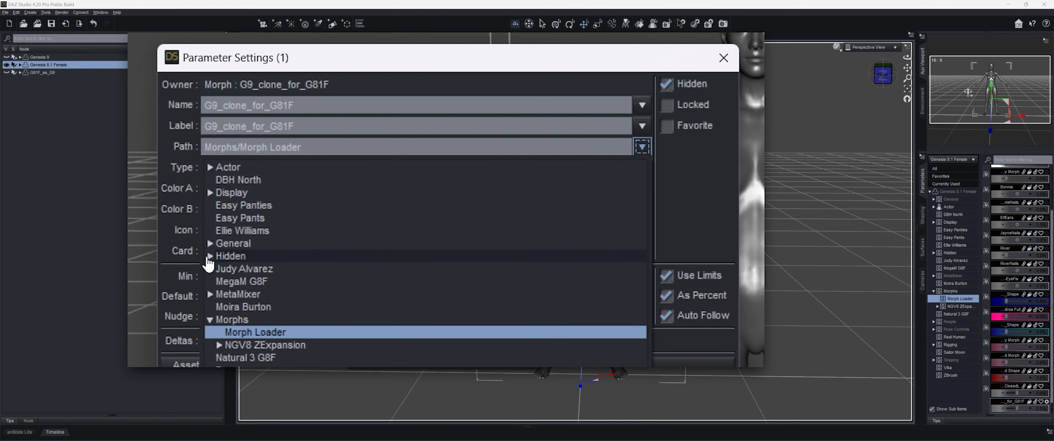
left_click(210, 256)
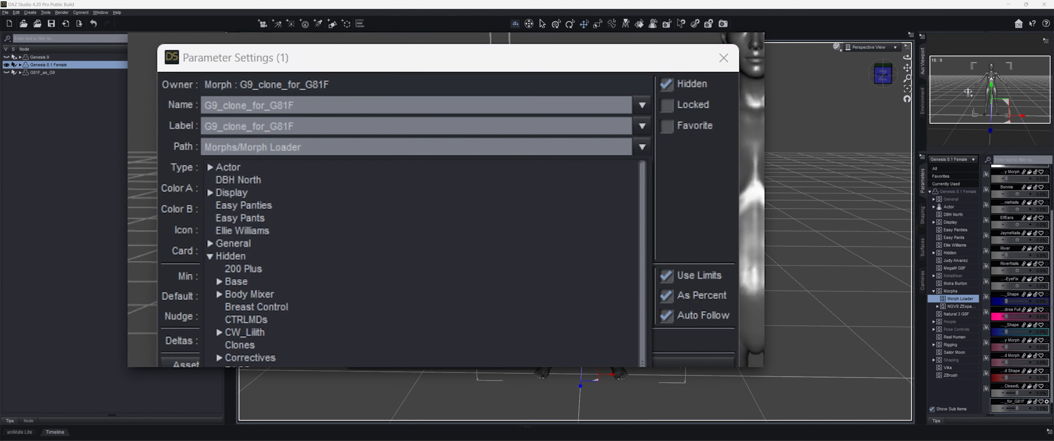
left_click(303, 348)
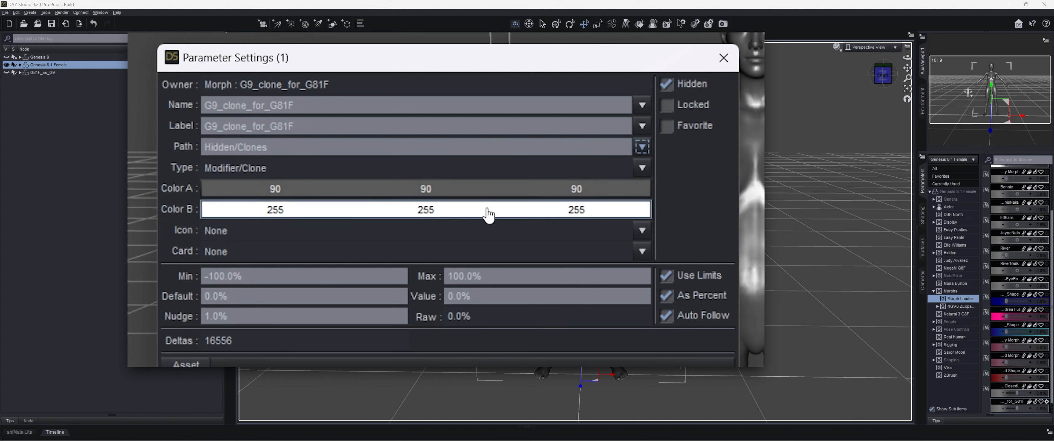
- Set the morph's Color A to peach (239, 177, 156) and Color B to light blue (172, 210, 255)
left_click(486, 189)
left_click_drag(511, 223, 631, 264)
left_click_drag(647, 193, 659, 160)
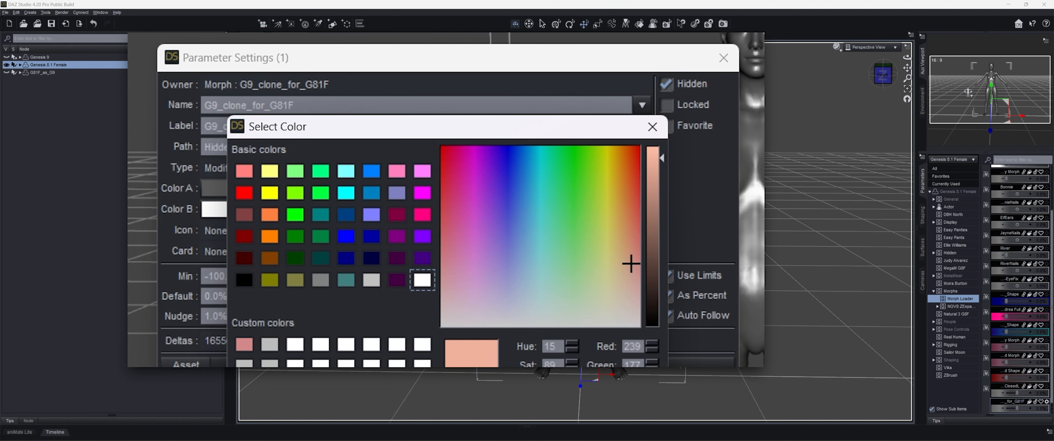
key("Return")
left_click(448, 211)
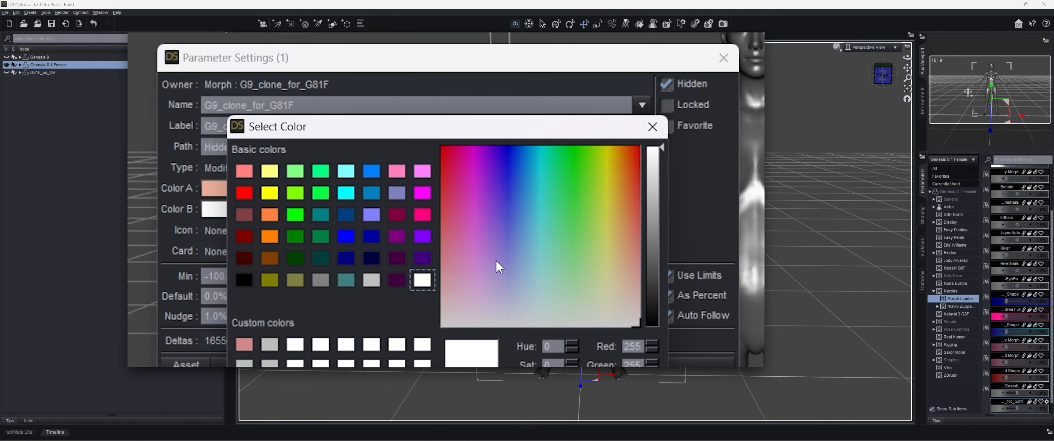
left_click_drag(496, 262, 522, 268)
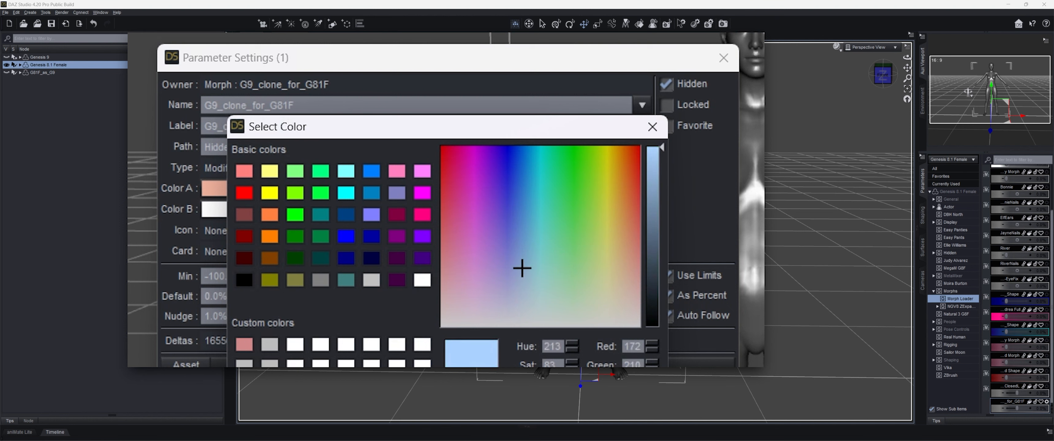
key("Return")
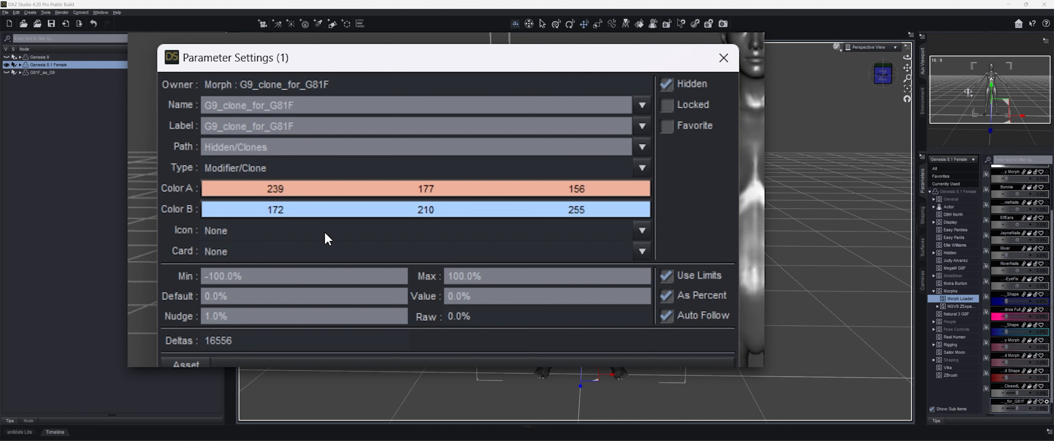
- Set the morph's minimum value to 0 and accept the parameter settings
left_click_drag(244, 276, 183, 273)
type("0")
left_click(526, 292)
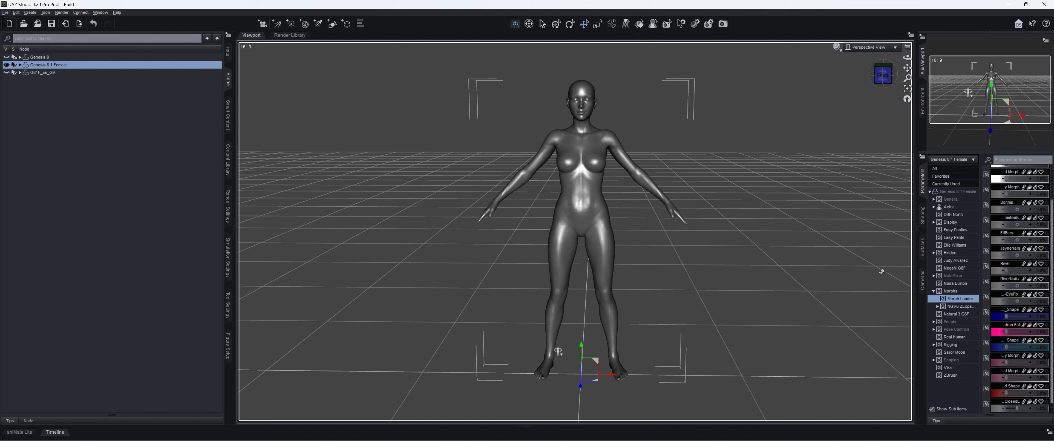
- Toggle Show Hidden Properties off and back on, and display Genesis 8.1 Female's parameters in the Hidden/Clones group
right_click(927, 159)
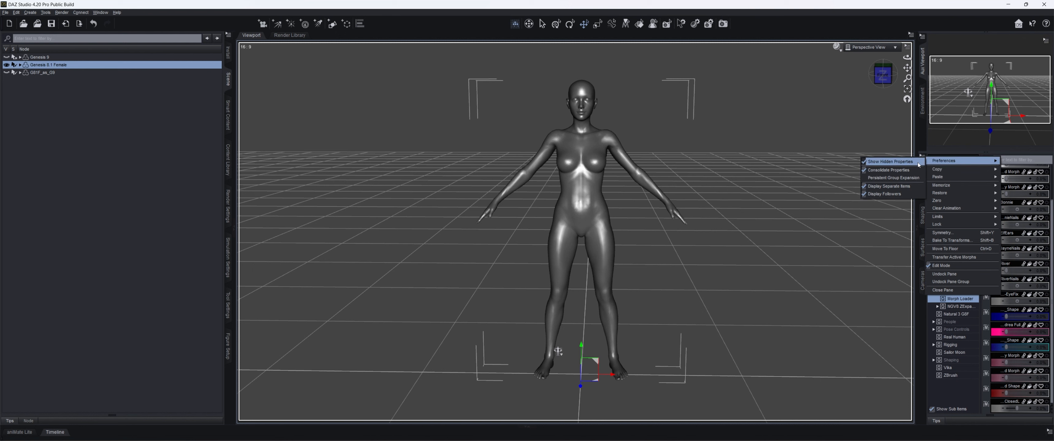
left_click(916, 163)
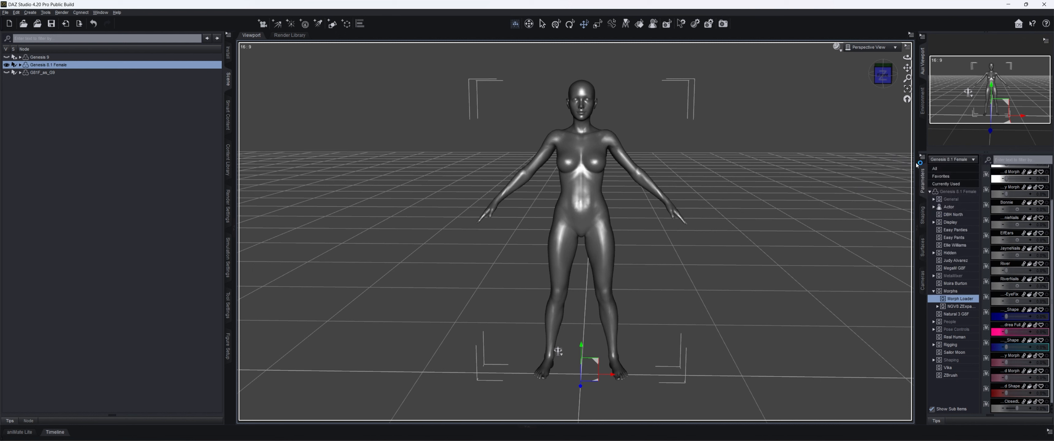
left_click(934, 253)
left_click(933, 253)
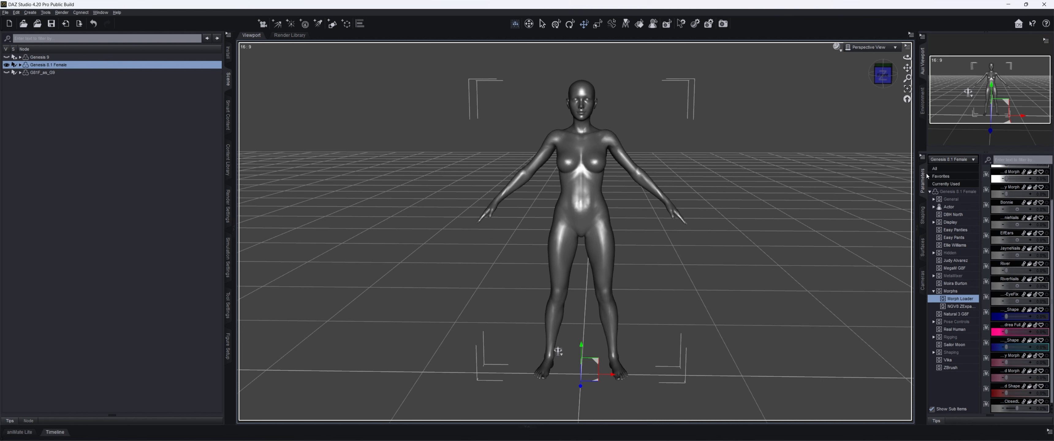
left_click(922, 157)
left_click(913, 165)
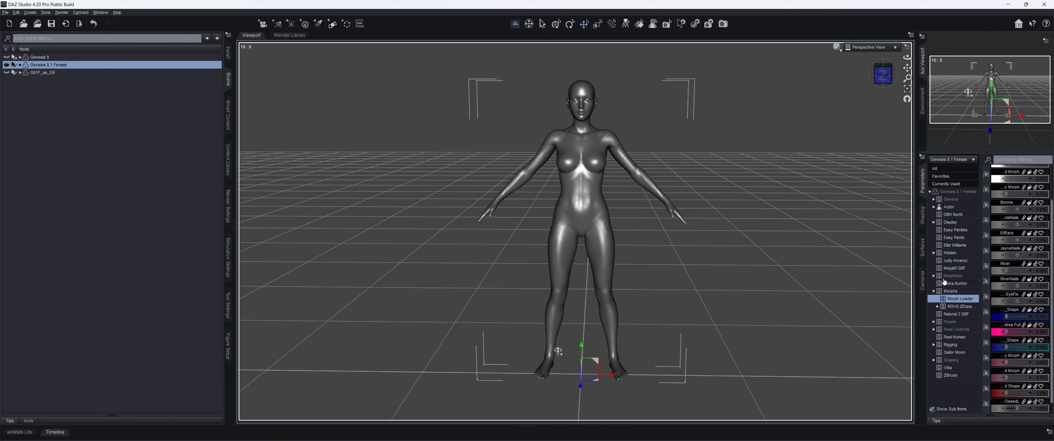
left_click(934, 253)
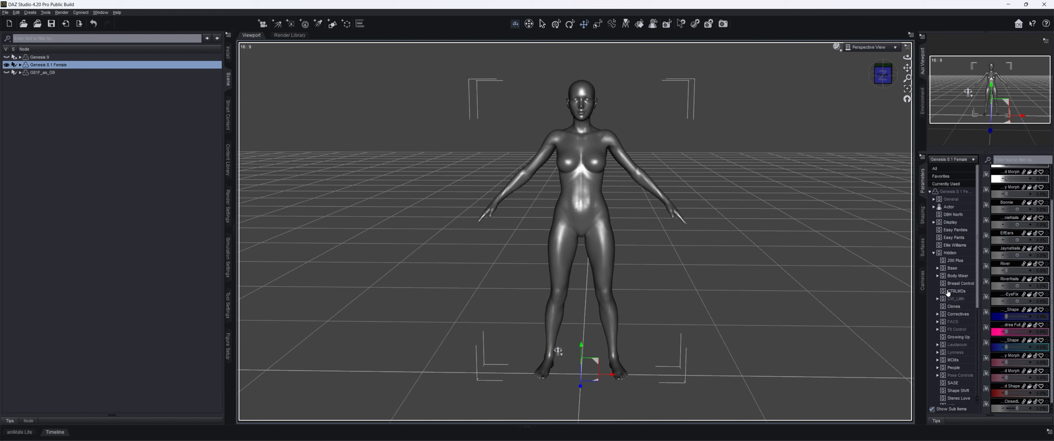
left_click(960, 307)
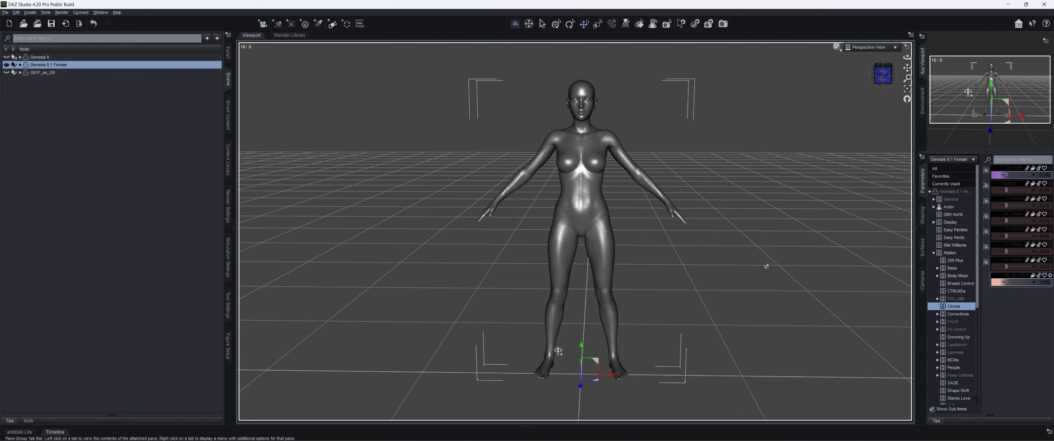
- Start saving morph support assets for Genesis 8.1 Female and select G9_clone_for_G81F under Hidden/Clones
left_click(5, 12)
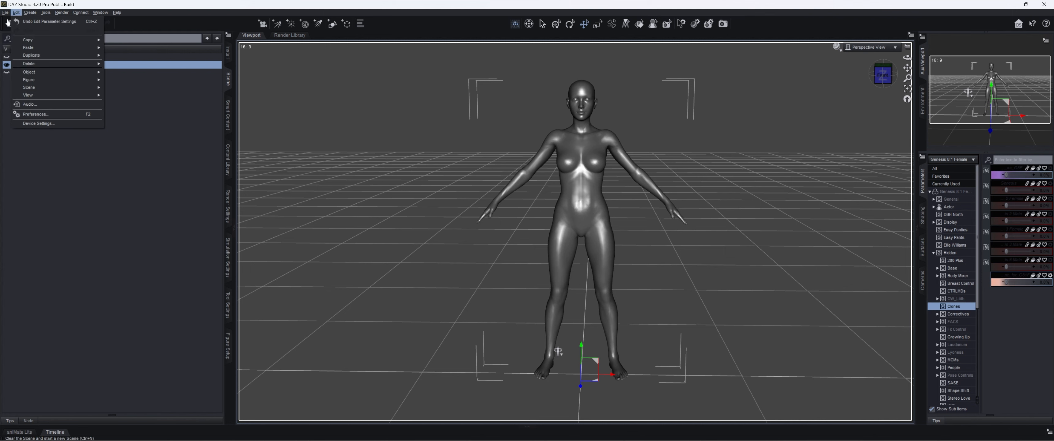
mouse_move(9, 65)
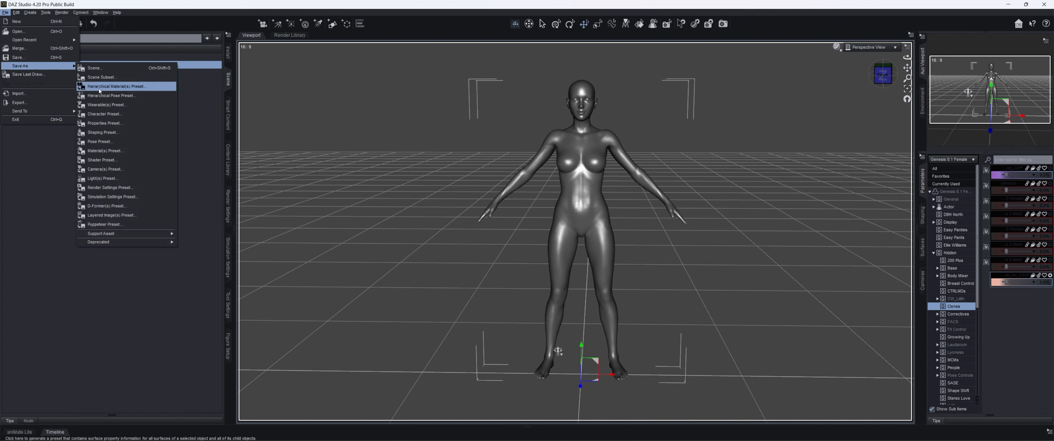
mouse_move(110, 234)
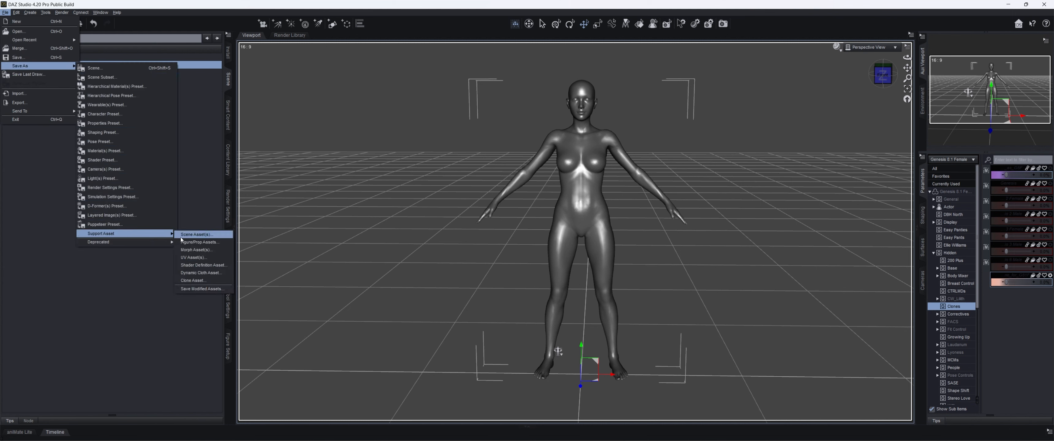
left_click(210, 250)
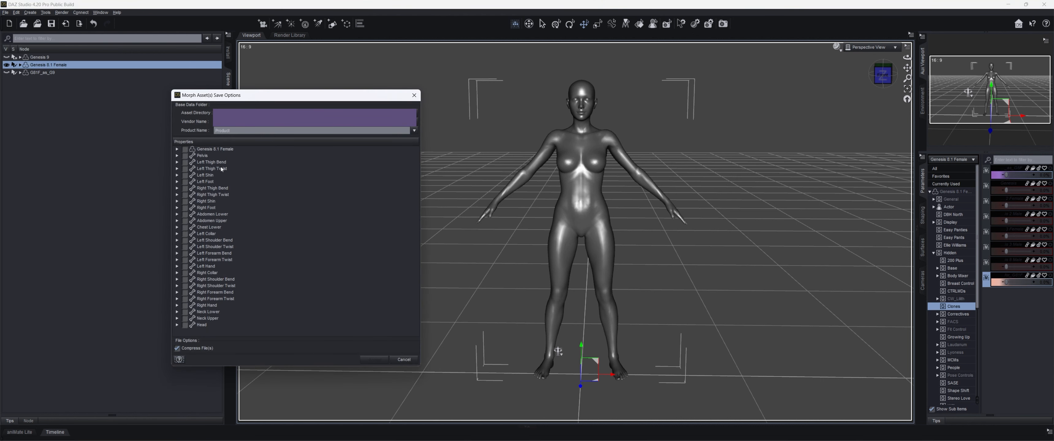
left_click(177, 149)
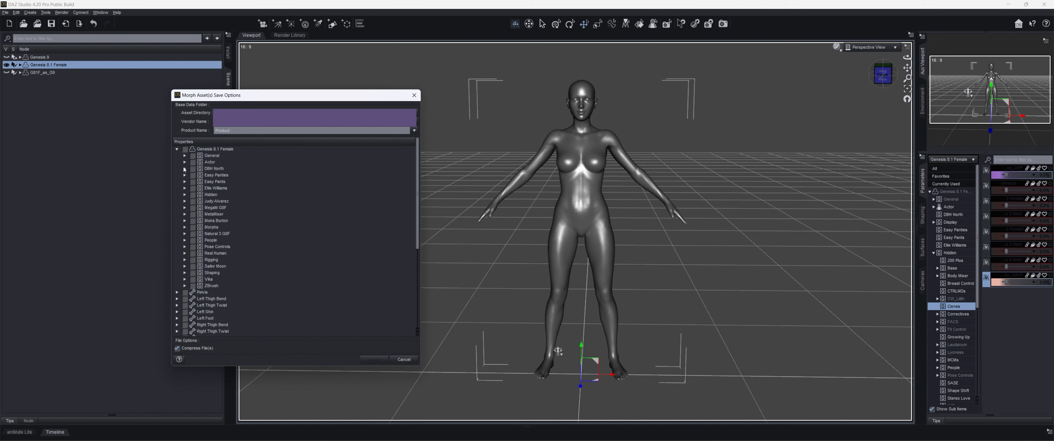
left_click(184, 194)
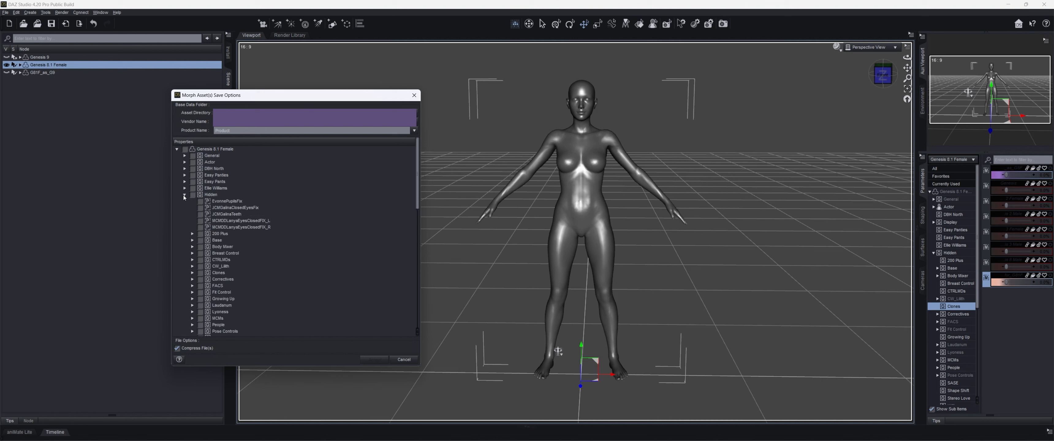
scroll(184, 195, "down", 5)
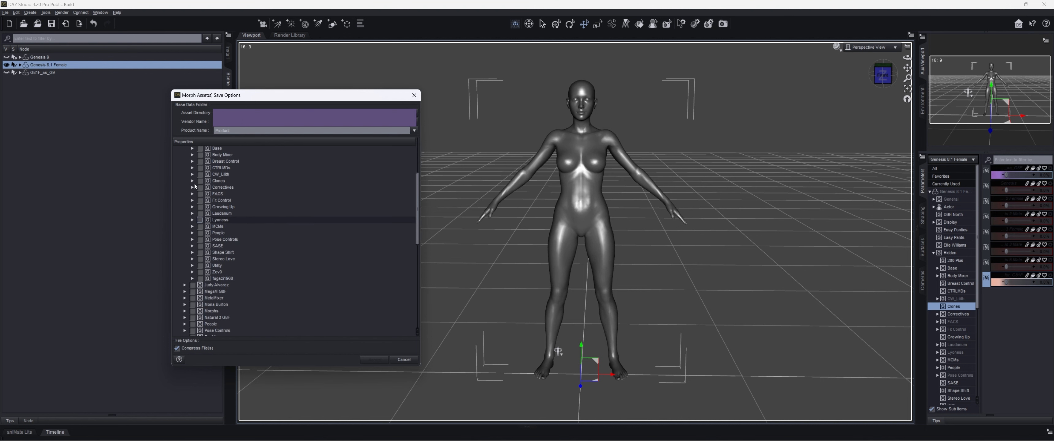
left_click(193, 181)
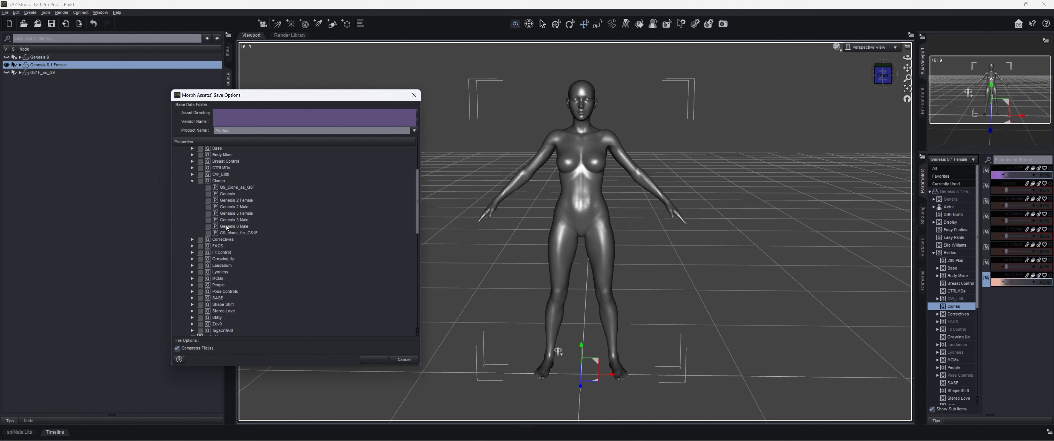
left_click(208, 233)
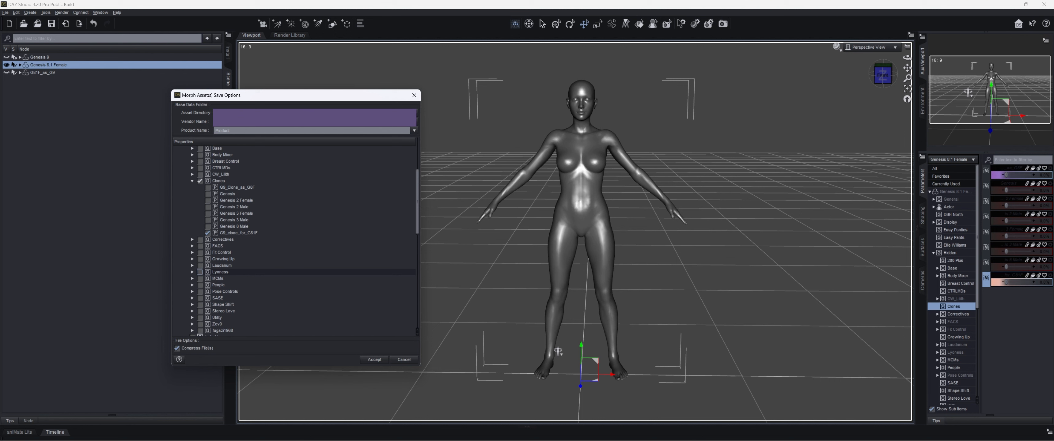
- Enter a new product name for the morph asset and accept the save options
double_click(243, 130)
type("G9CloneMorphTutorial")
left_click(418, 115)
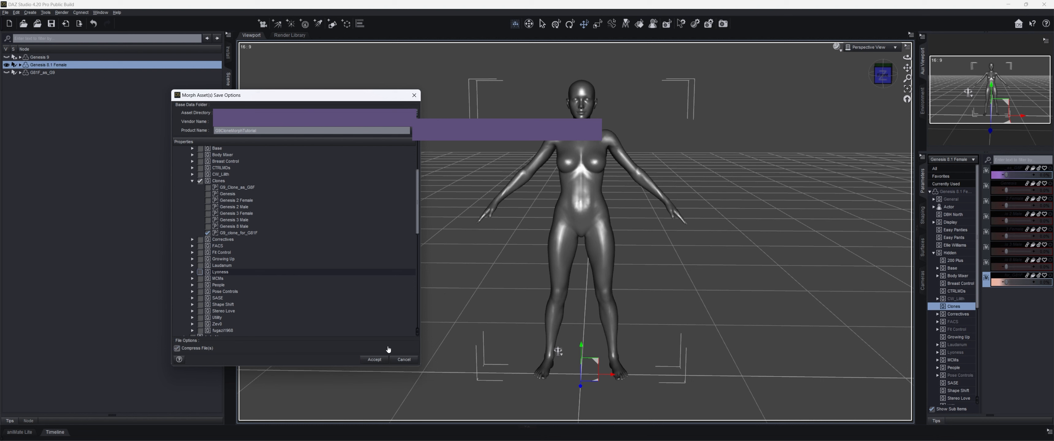
left_click(375, 359)
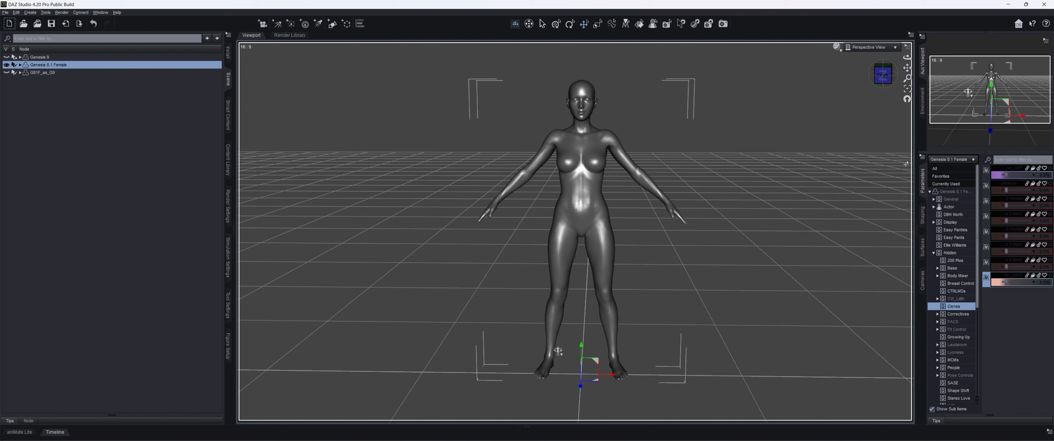
- Display the 10-in-1 Wardrobe items from Genesis 9's Out Of Touch clothing folder in the content library
left_click(228, 160)
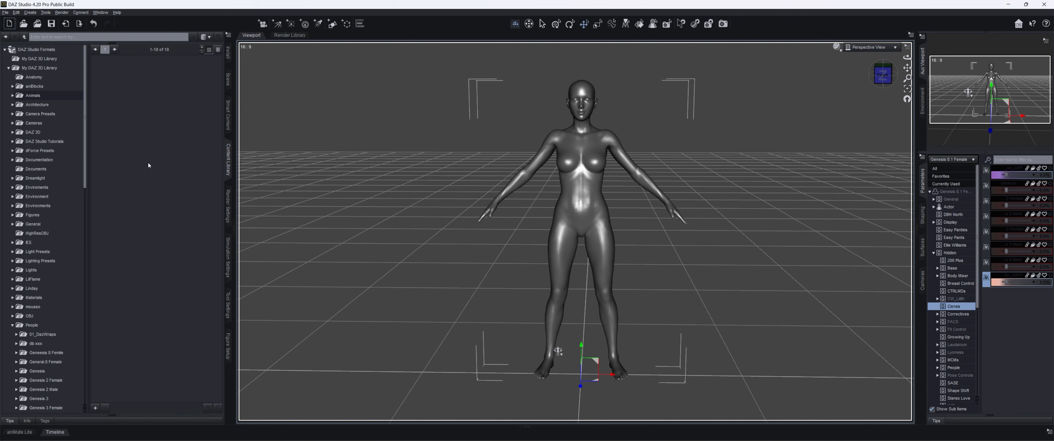
scroll(42, 143, "down", 3)
scroll(41, 143, "down", 5)
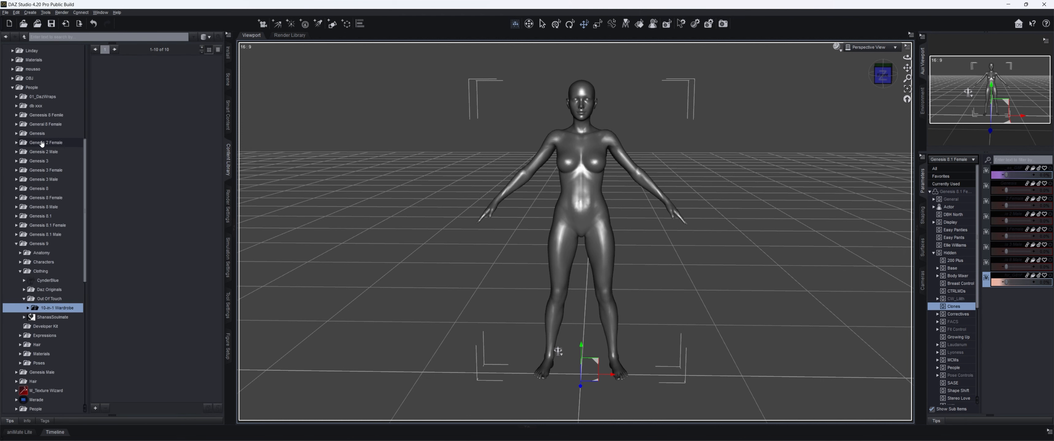
left_click(61, 300)
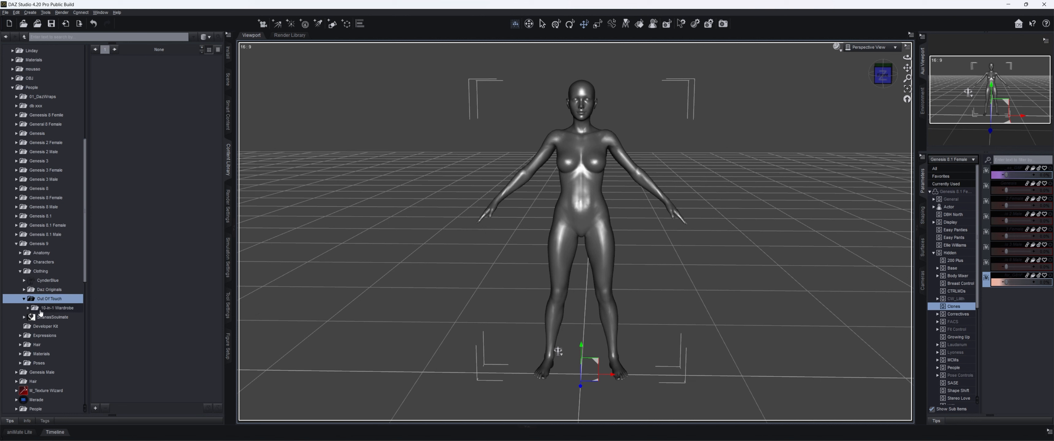
left_click(27, 308)
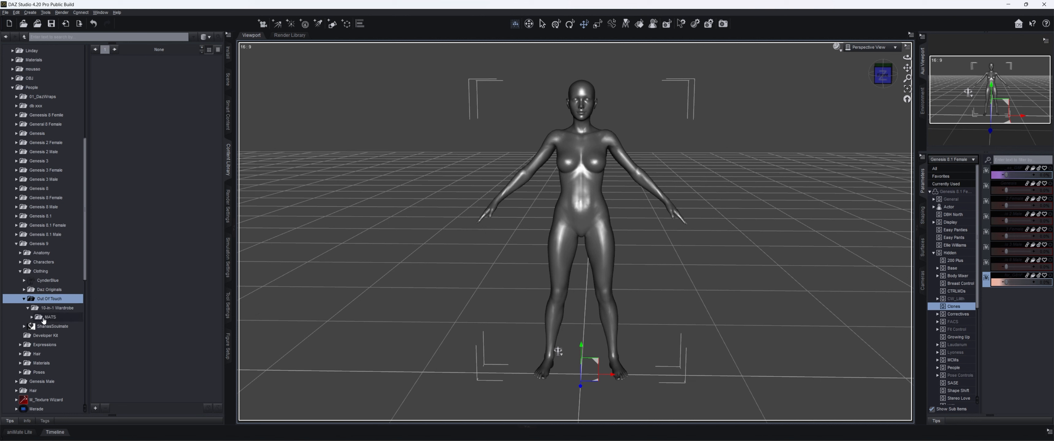
left_click(51, 308)
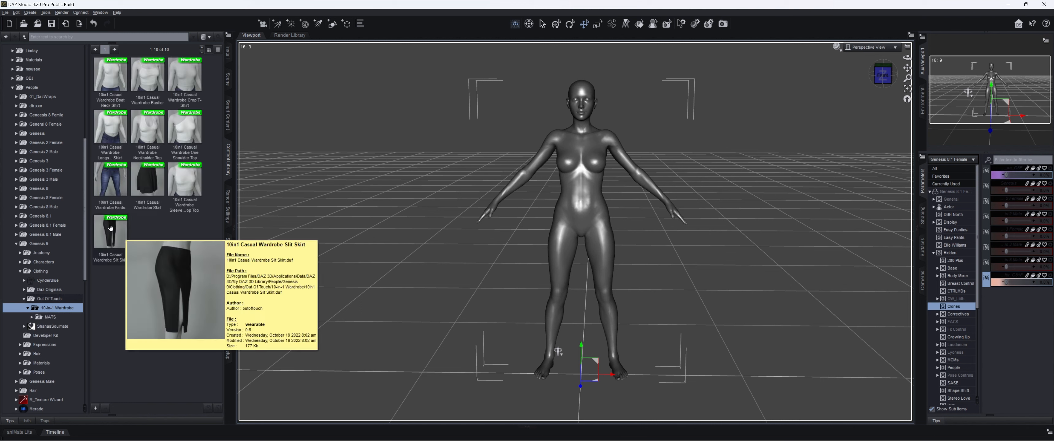
- Load the 10in1 Casual Wardrobe Sleeveless Crop Top onto Genesis 8.1 Female and auto-fit it with G9_clone_for_G81F as the original figure
mouse_move(141, 199)
mouse_move(179, 187)
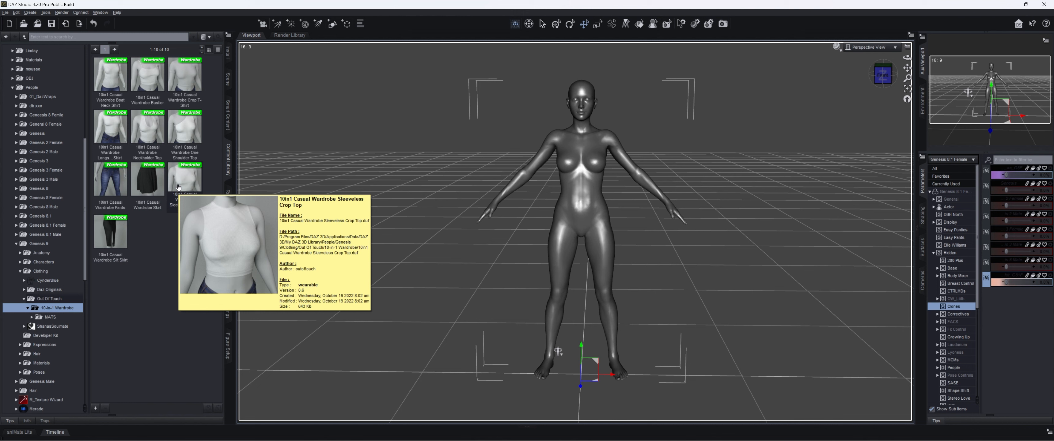
double_click(182, 178)
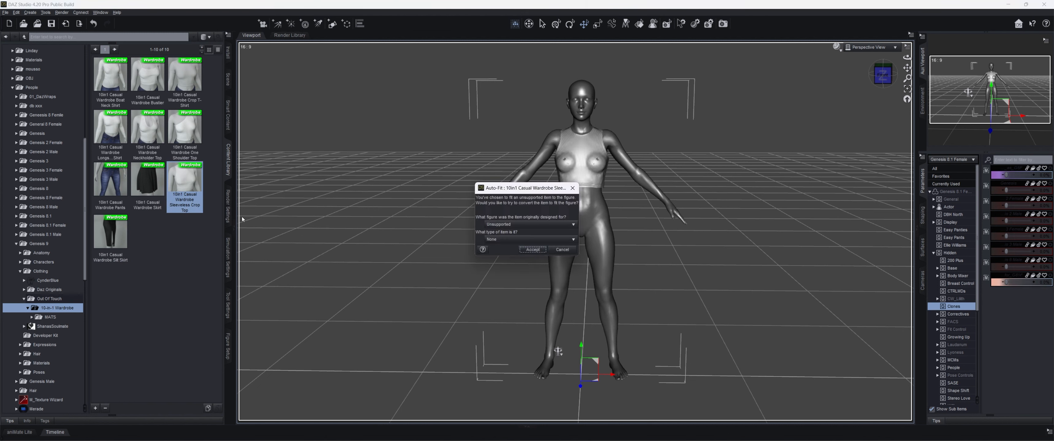
left_click(525, 224)
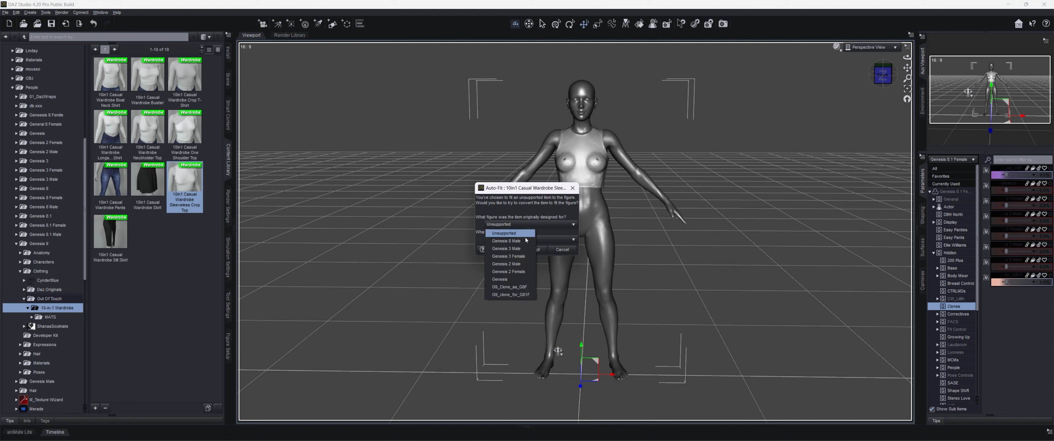
left_click(516, 294)
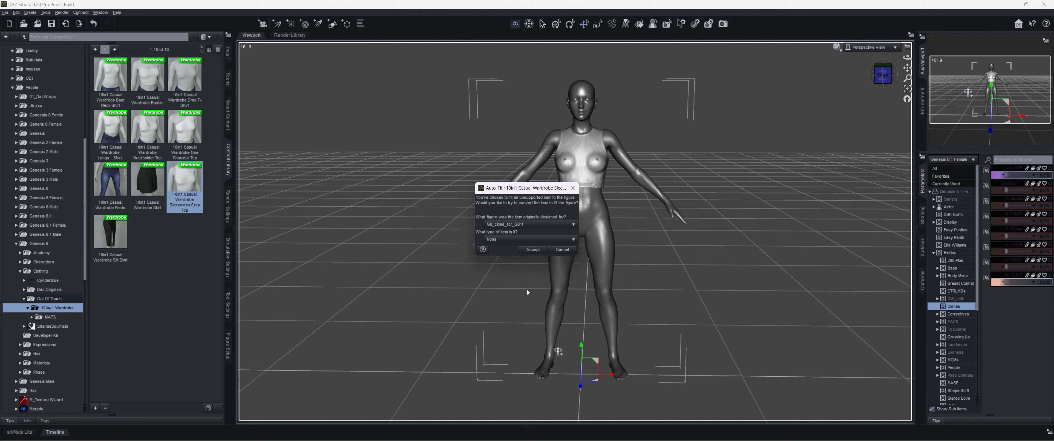
left_click(537, 251)
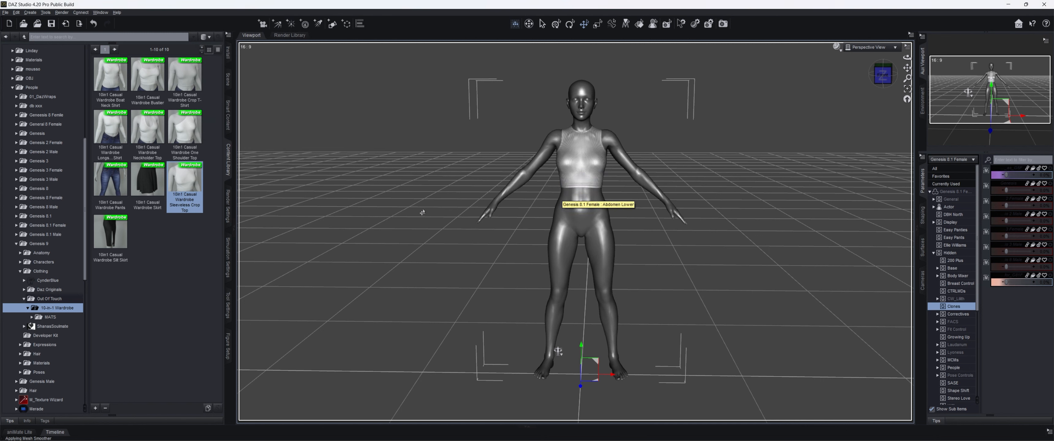
- Select the fitted Sleeveless Crop Top under Genesis 8.1 Female and start saving it as a figure/prop support asset
left_click(226, 79)
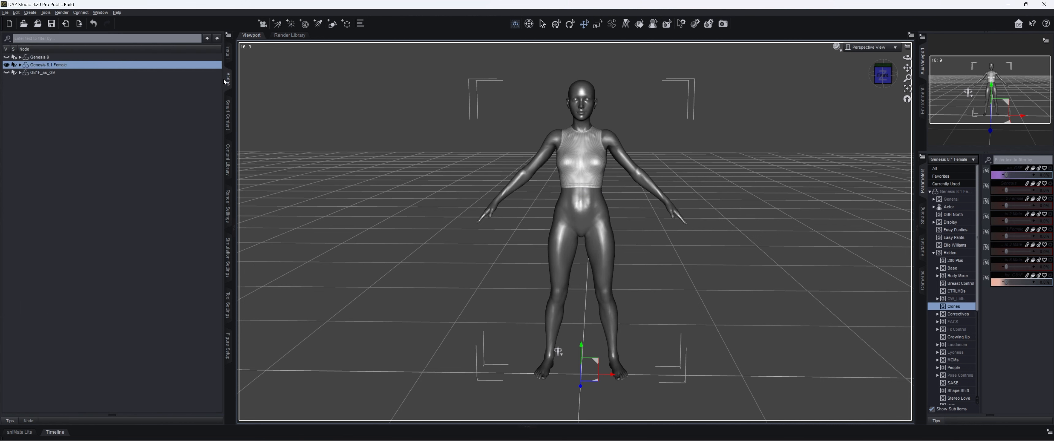
left_click(20, 65)
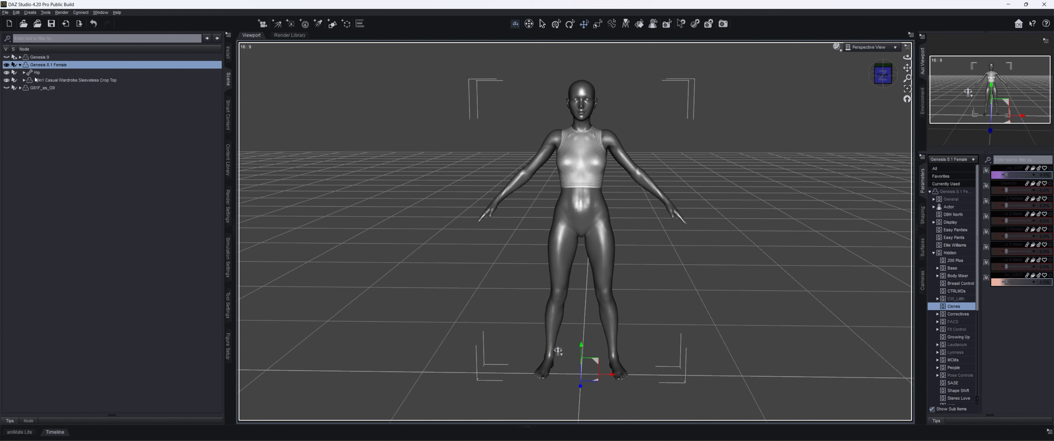
left_click(77, 81)
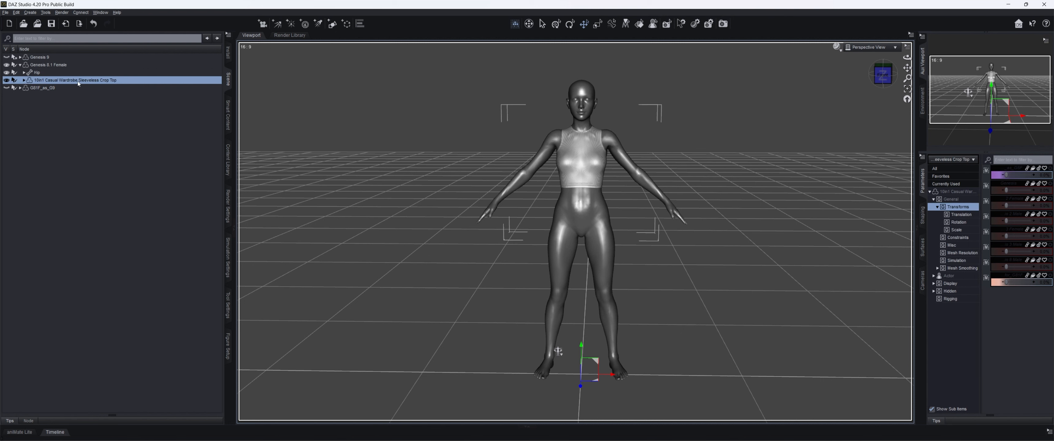
left_click(5, 13)
mouse_move(24, 66)
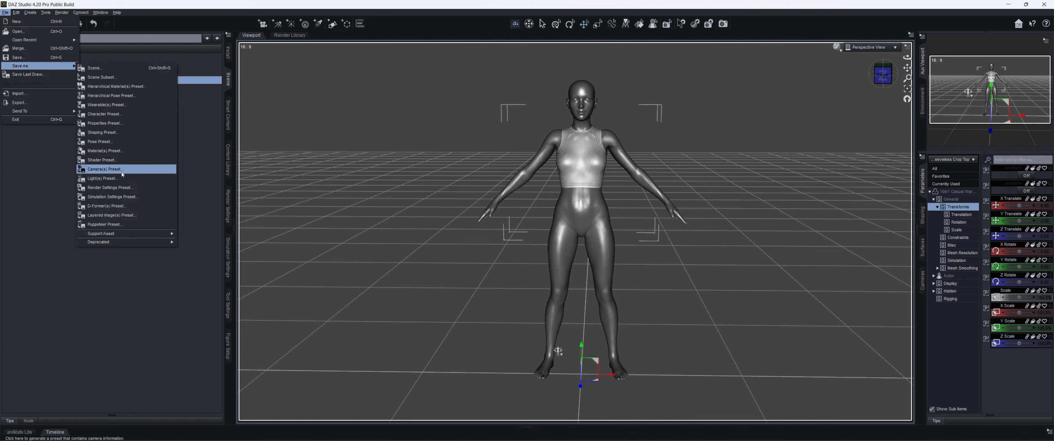
mouse_move(129, 235)
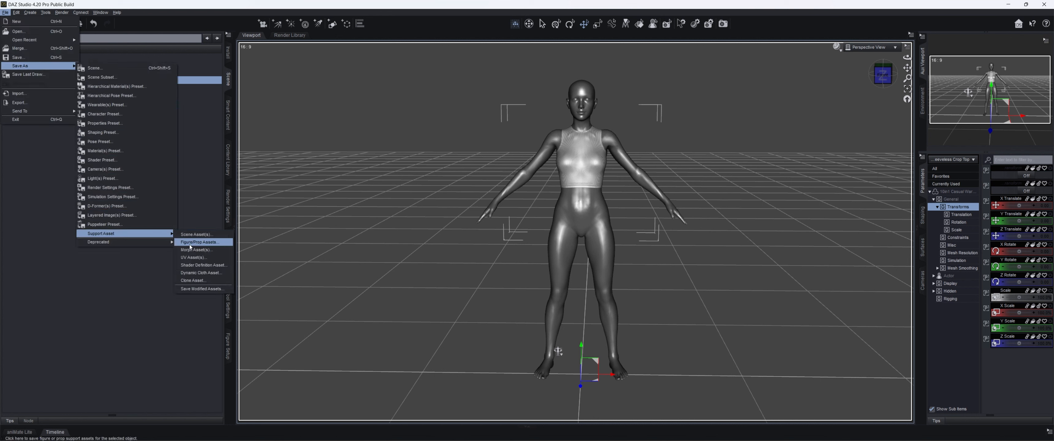
left_click(199, 242)
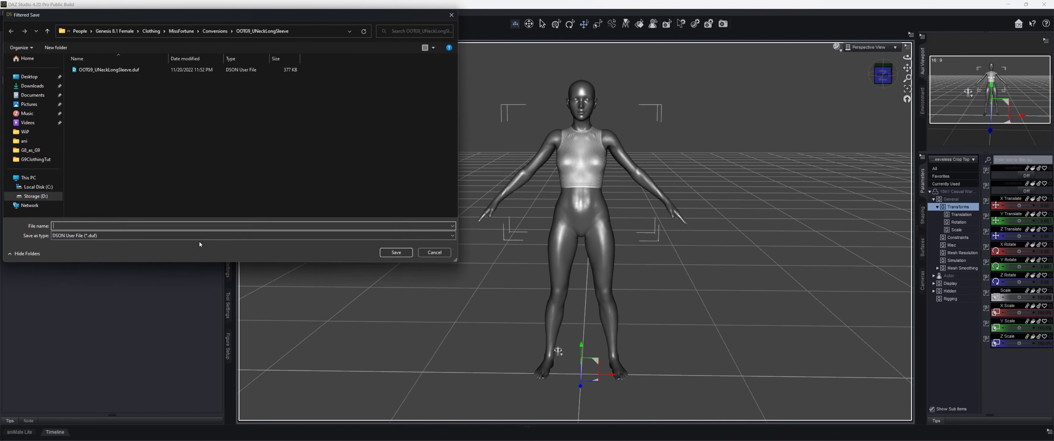
- Create a folder named OOTG9_SLCT inside MissFortune's Conversions folder for Genesis 8.1 Female clothing
left_click(215, 31)
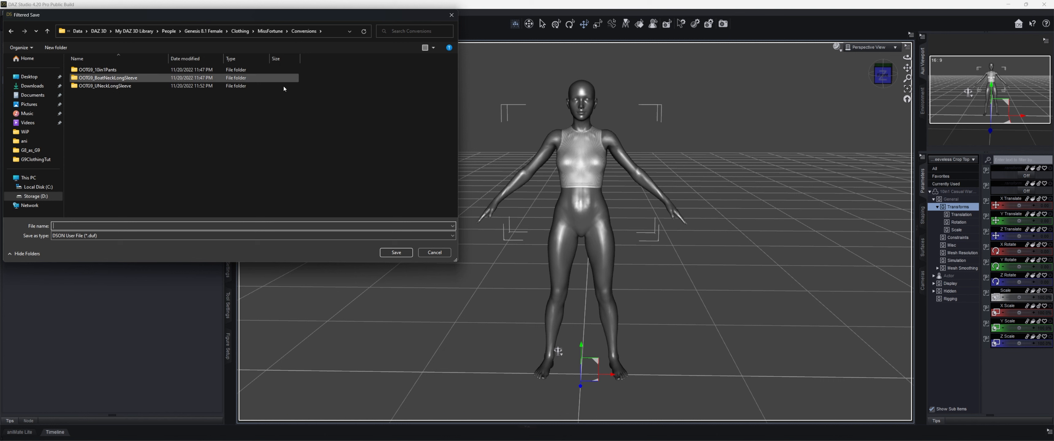
right_click(148, 117)
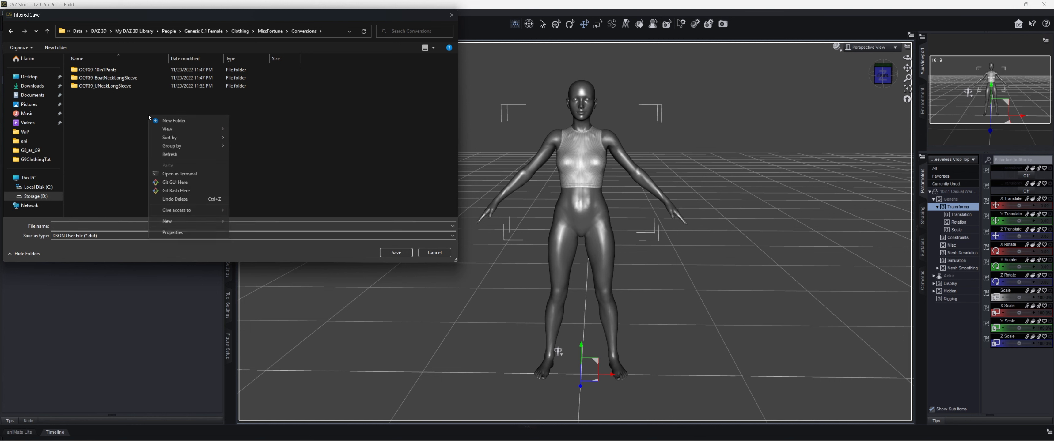
mouse_move(187, 222)
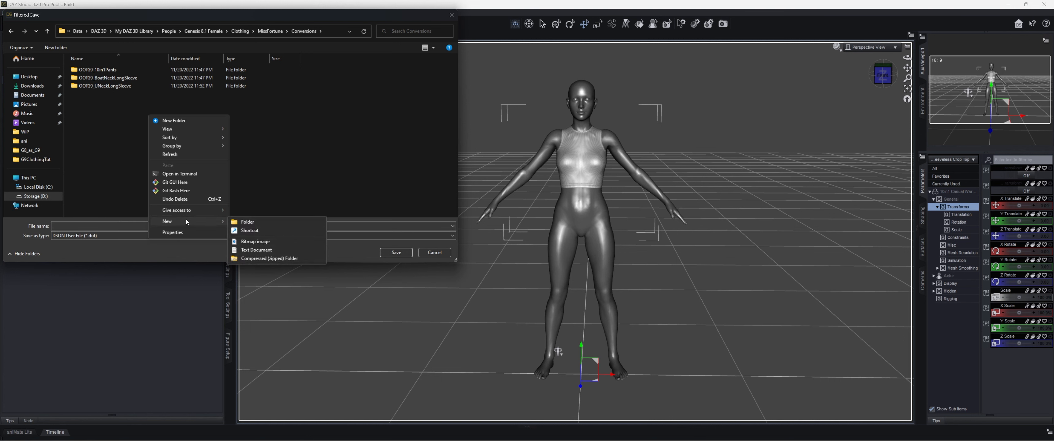
left_click(245, 222)
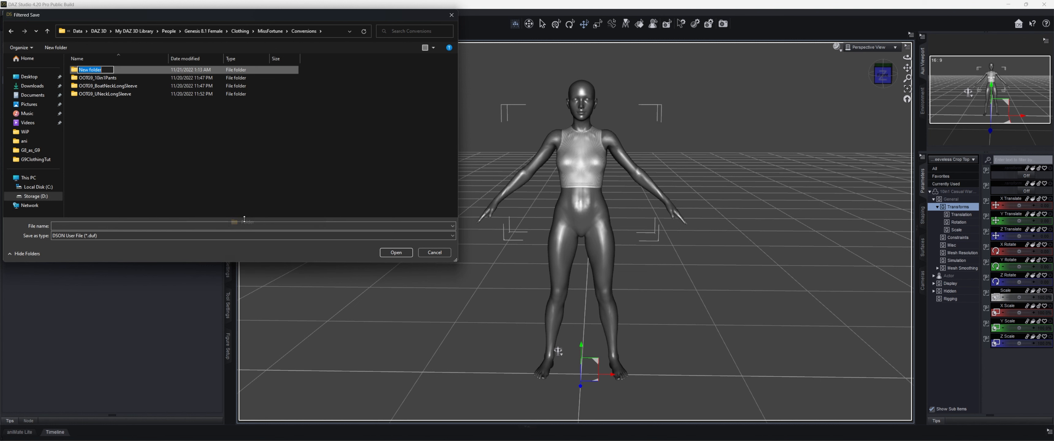
type("OOTG9_SLCT")
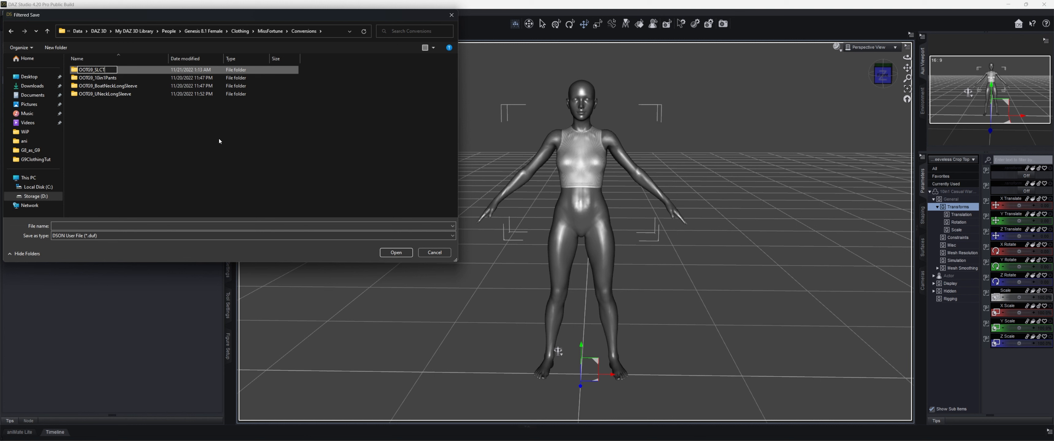
left_click(147, 67)
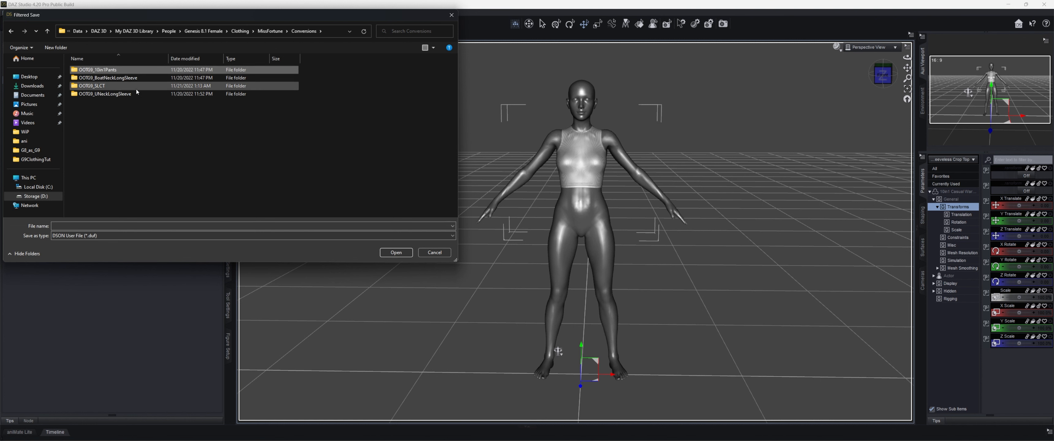
- Save the crop top asset as OOTG9_SleevelessCroptop in the OOTG9_SLCT folder
double_click(137, 86)
left_click(97, 225)
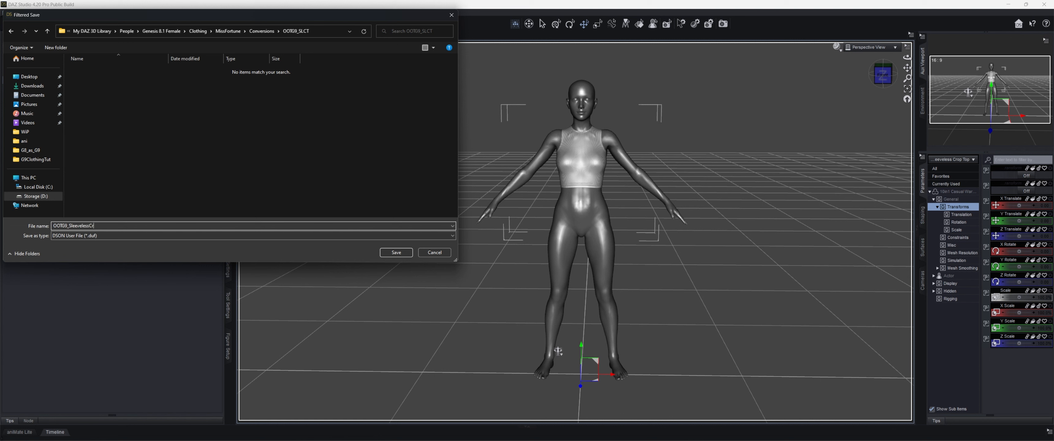
type("optop")
left_click(396, 252)
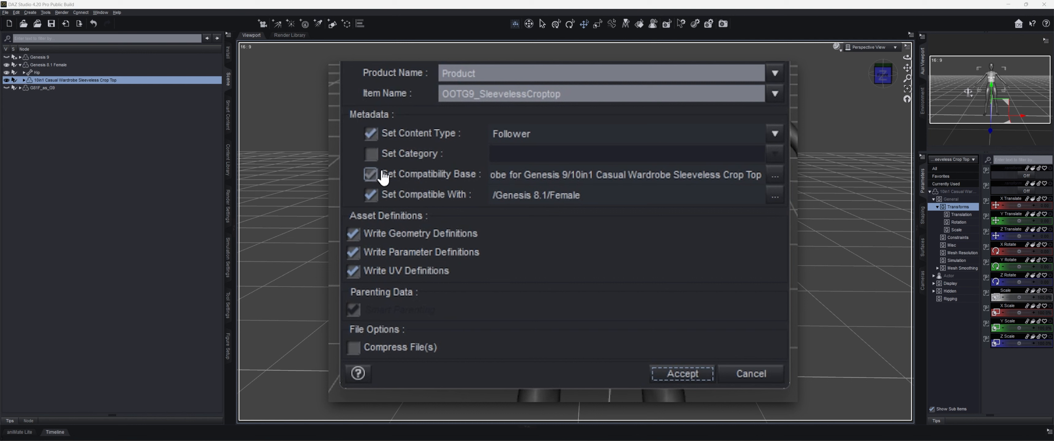
- Turn off the compatibility base and compatible-with metadata, set the product name to OOTG9_SLCT, and accept the save options
left_click(371, 176)
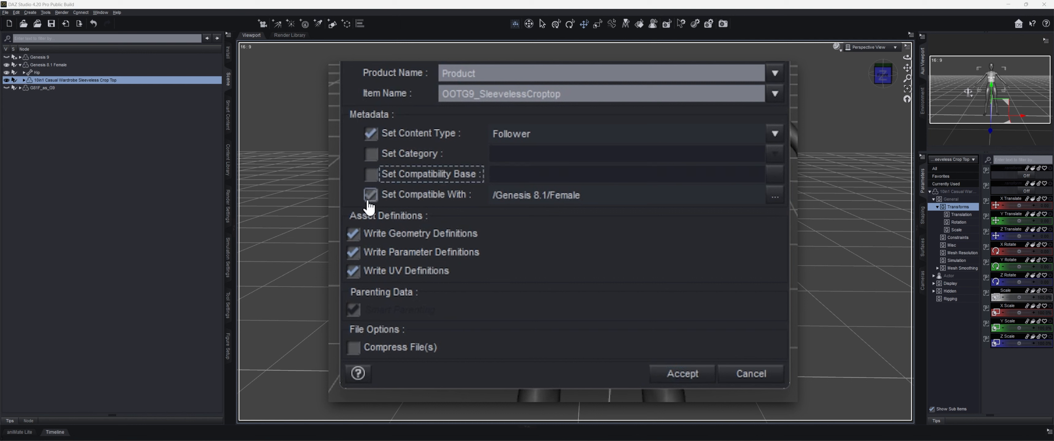
left_click(371, 195)
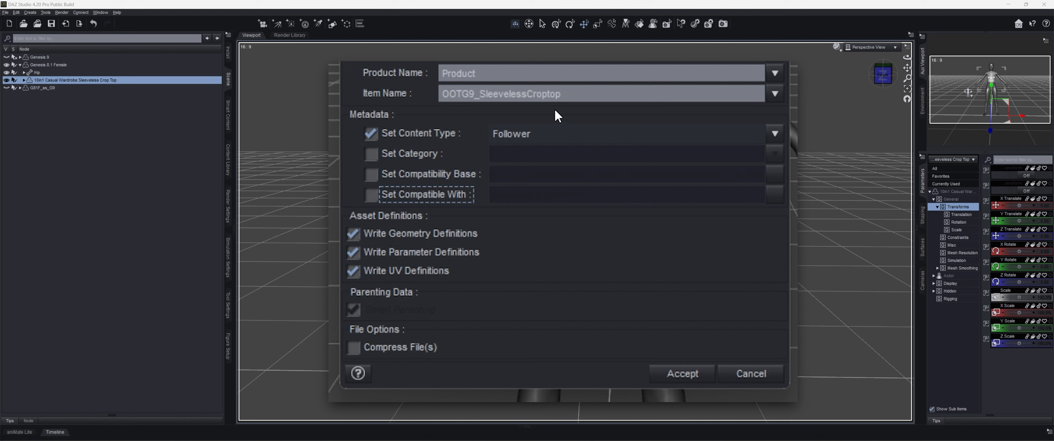
double_click(501, 77)
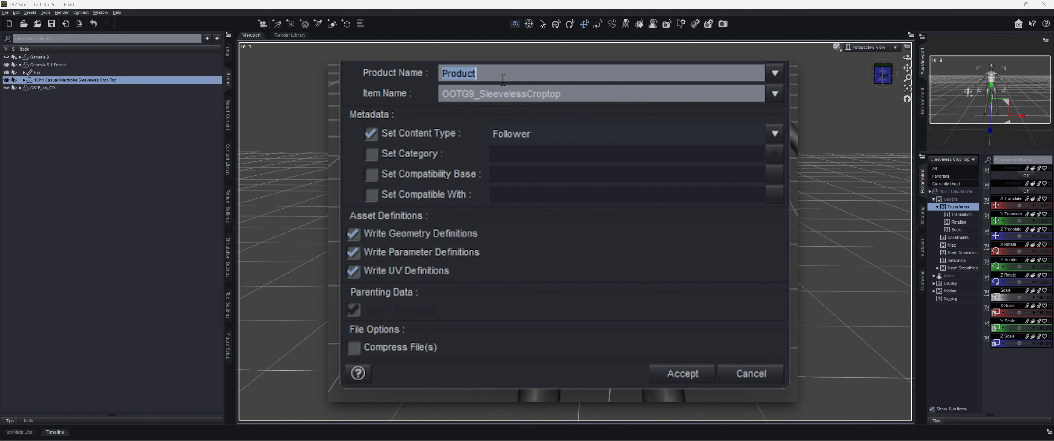
type("OOTG9_S")
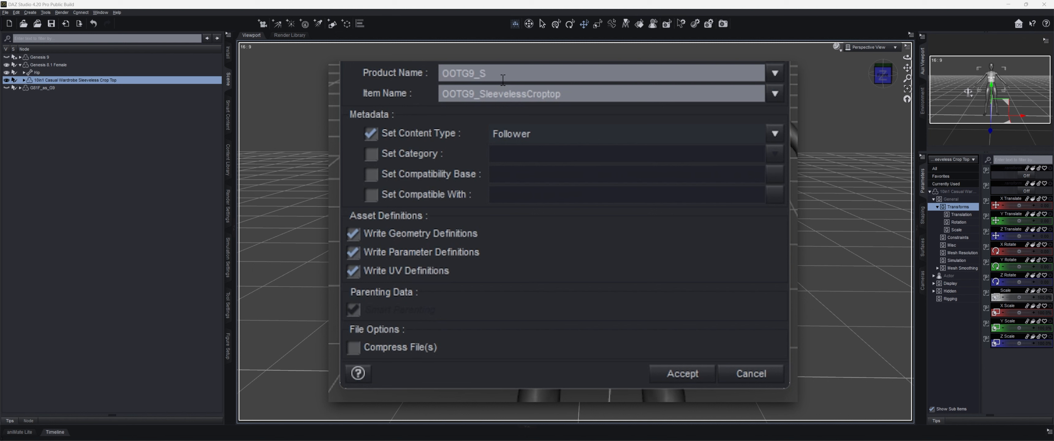
type("LCT")
left_click(681, 378)
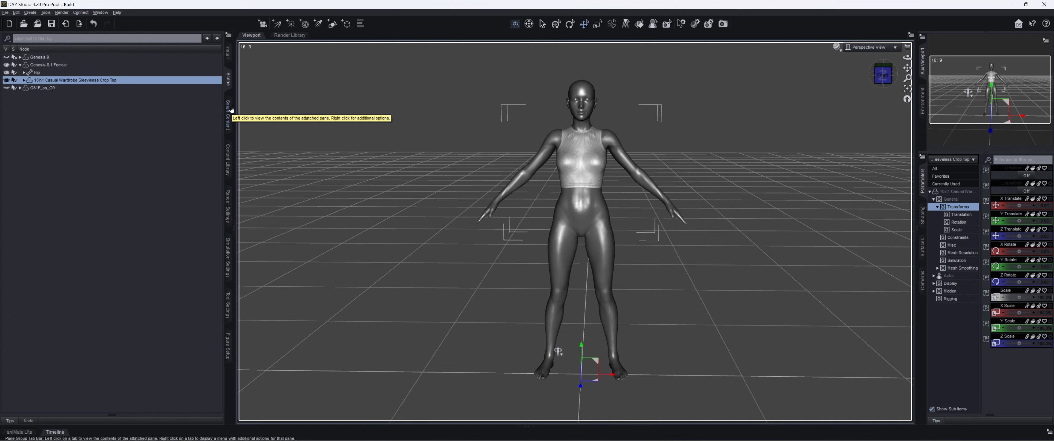
- Load the converted 10in1 pants onto Genesis 8.1 Female from MissFortune's Conversions clothing folder
left_click(228, 159)
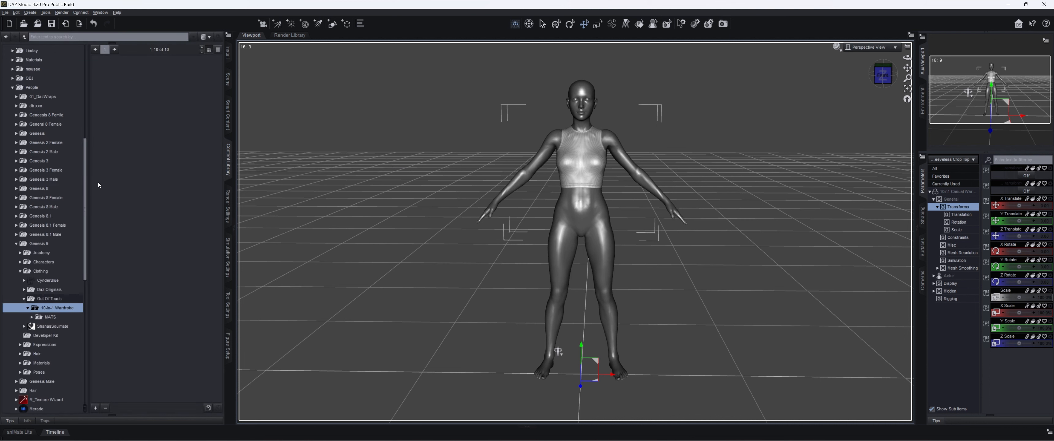
scroll(28, 187, "down", 3)
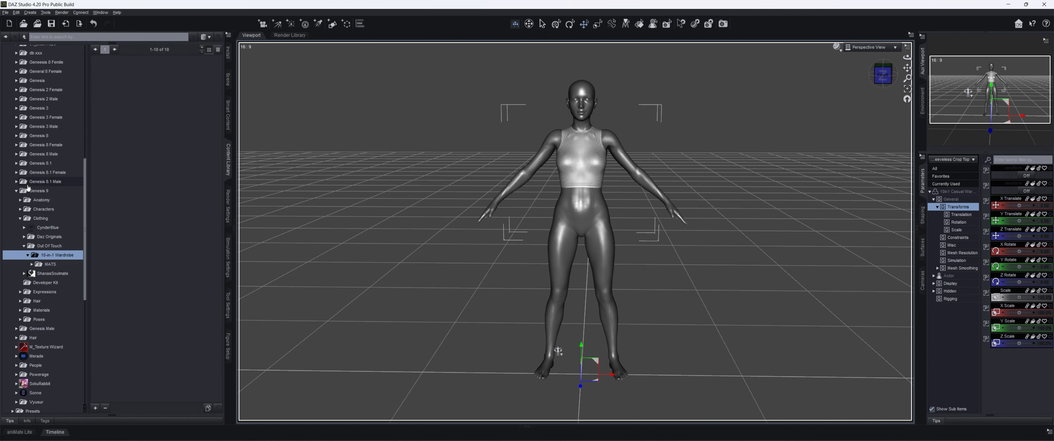
left_click(16, 172)
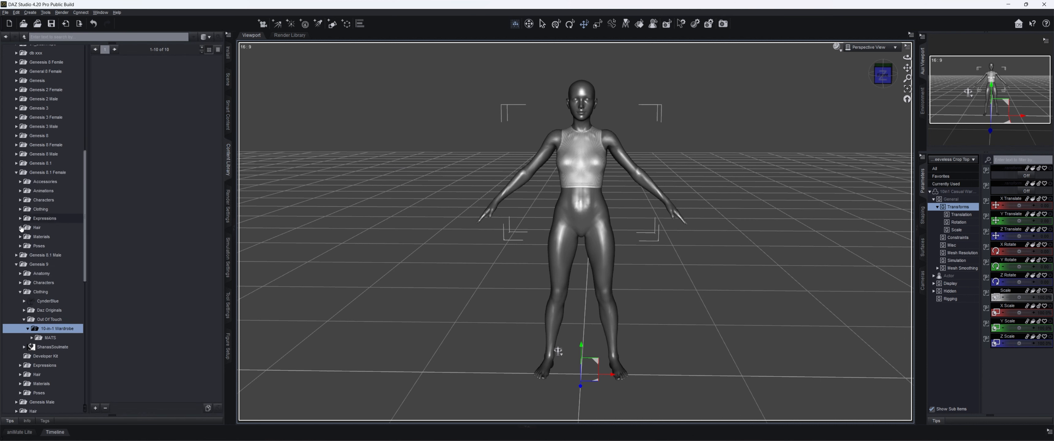
left_click(20, 210)
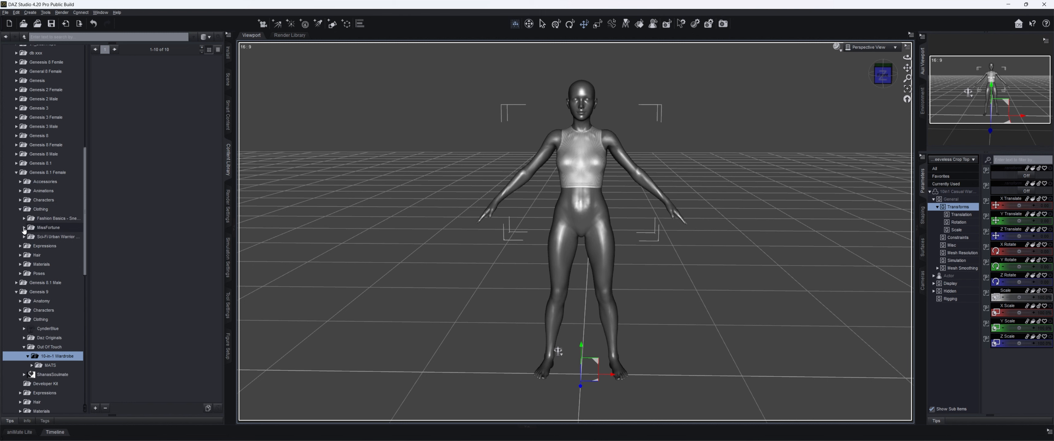
left_click(25, 227)
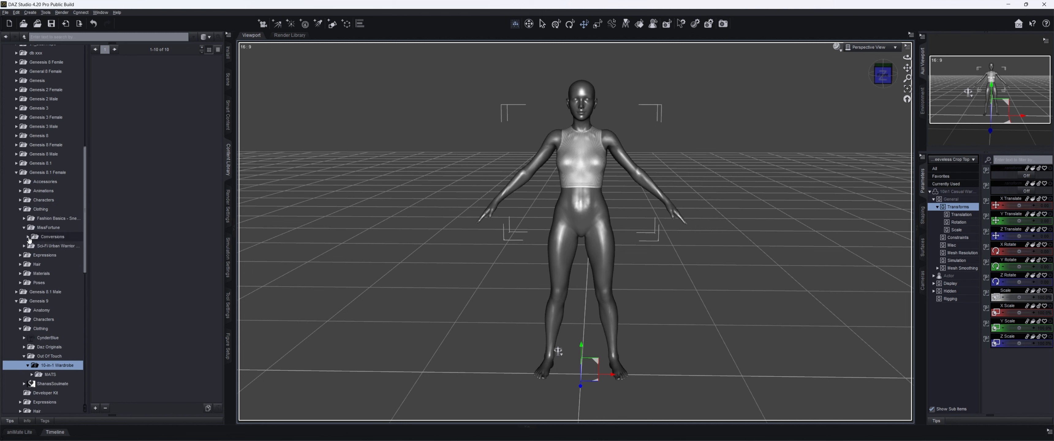
left_click(28, 236)
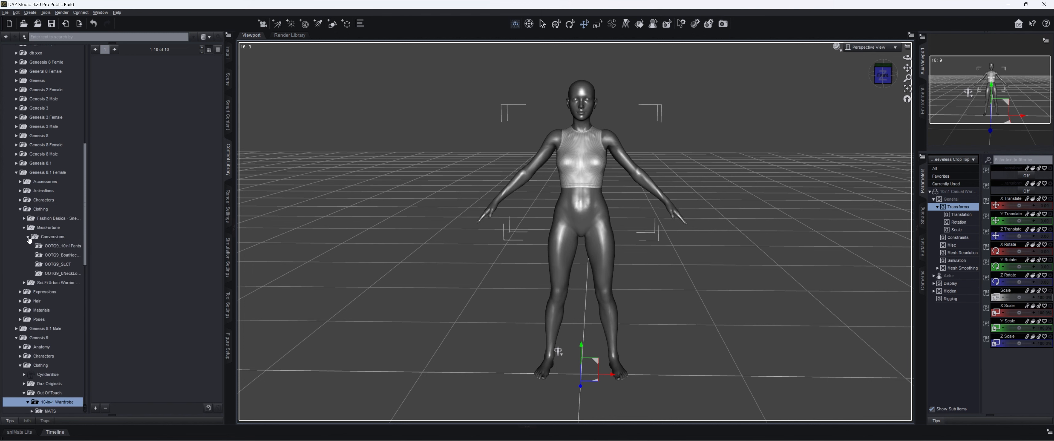
left_click(55, 250)
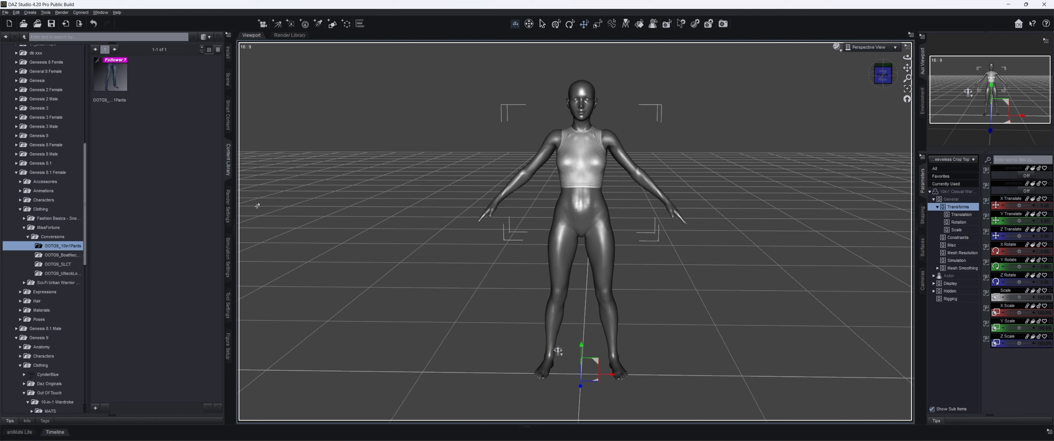
double_click(125, 85)
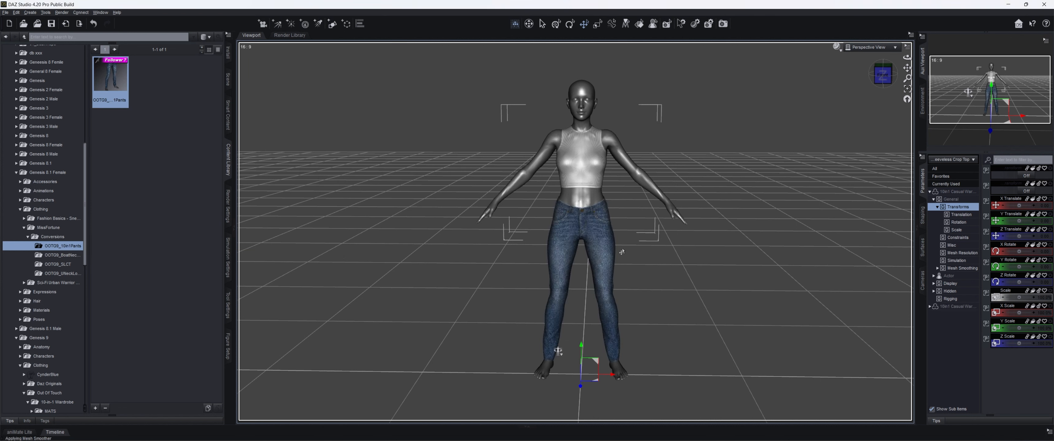
- Open the 10-in-1 Wardrobe's Pants 4K materials for Genesis 9 and select the Mid Grey Full 4K preset
scroll(44, 217, "down", 5)
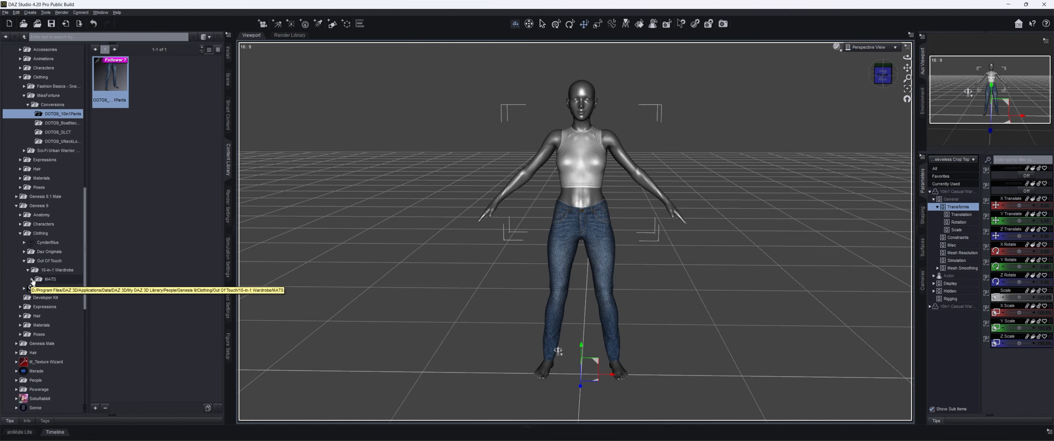
left_click(32, 280)
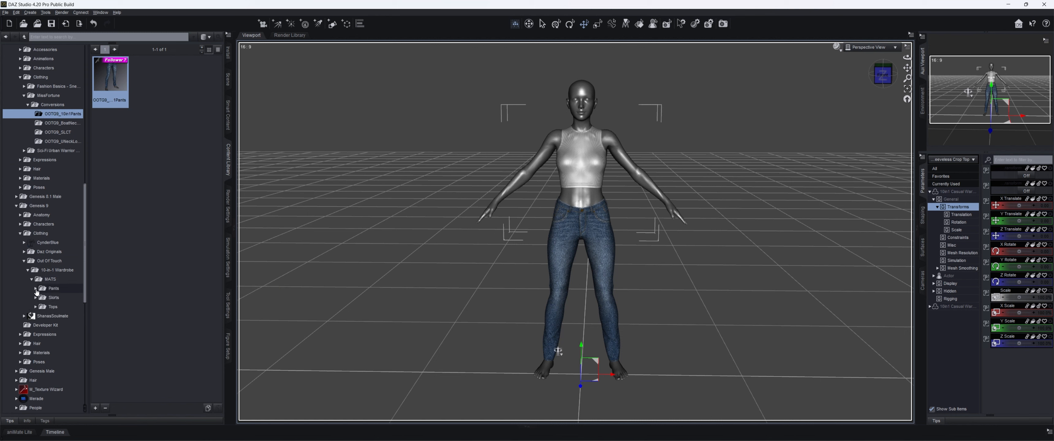
left_click(35, 289)
scroll(36, 292, "down", 1)
left_click(57, 270)
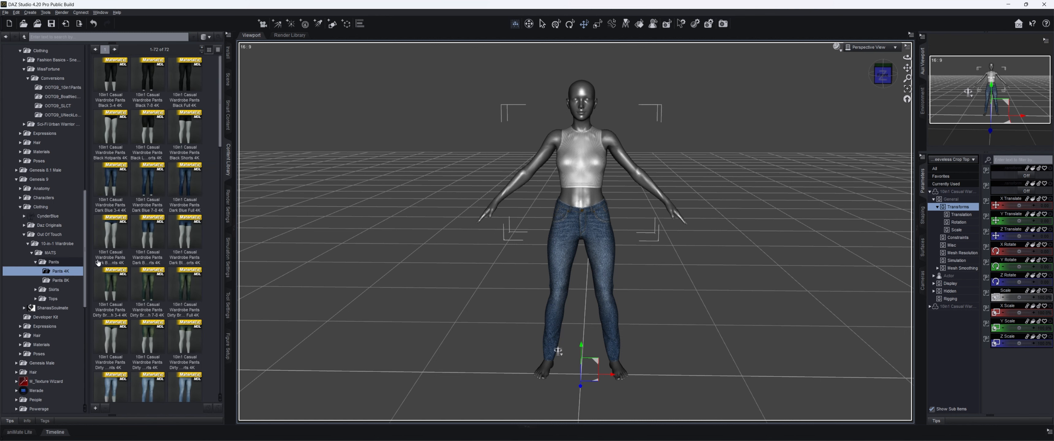
scroll(144, 244, "up", 4)
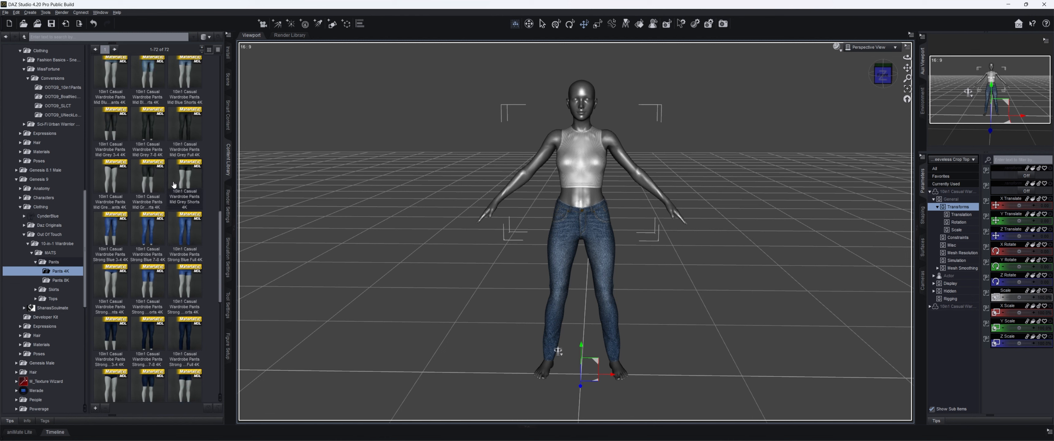
left_click(189, 229)
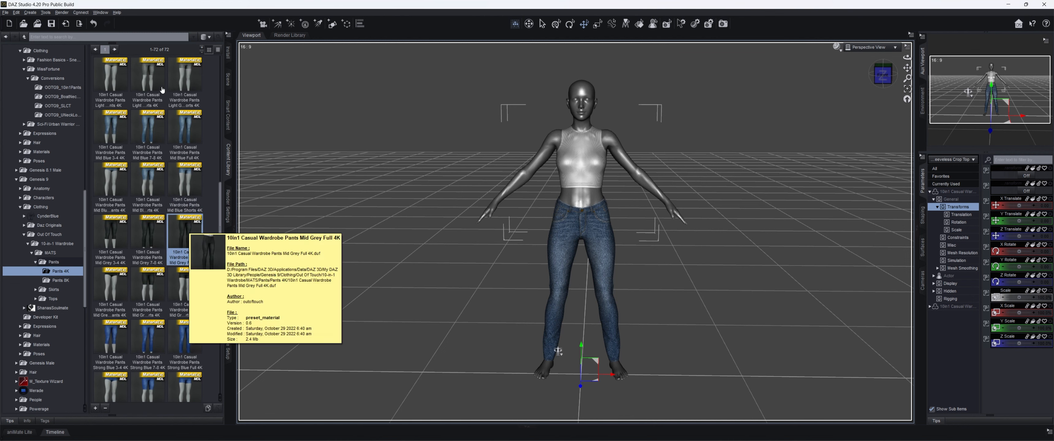
- Move the 10in1 Casual Wardrobe Pants out from under the Sleeveless Crop Top to sit directly under Genesis 8.1 Female
left_click(228, 80)
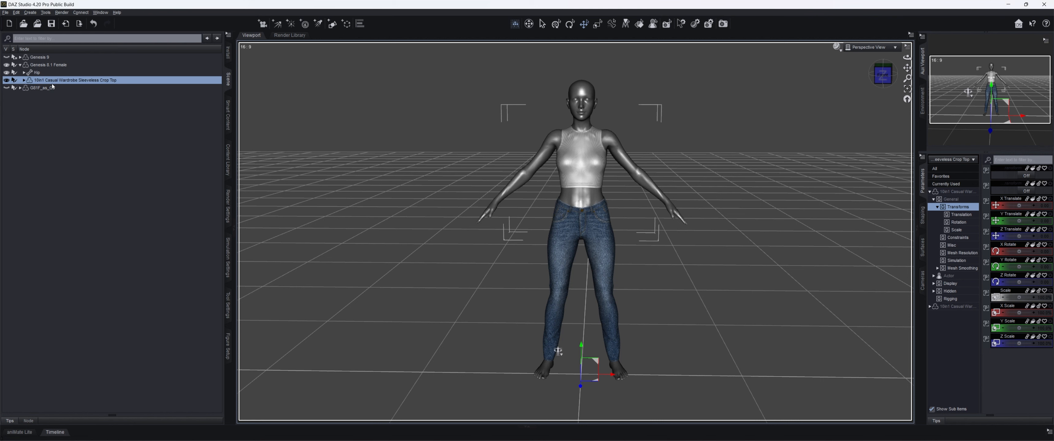
left_click(24, 81)
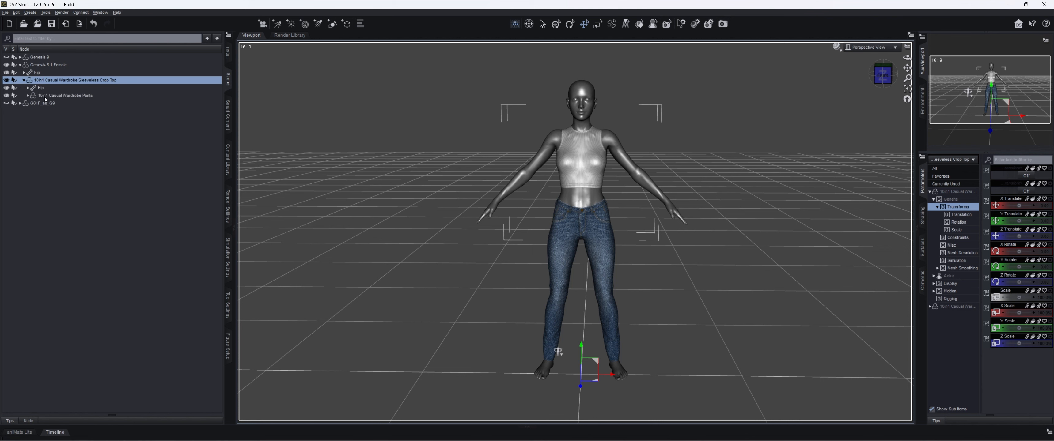
left_click_drag(46, 97, 56, 65)
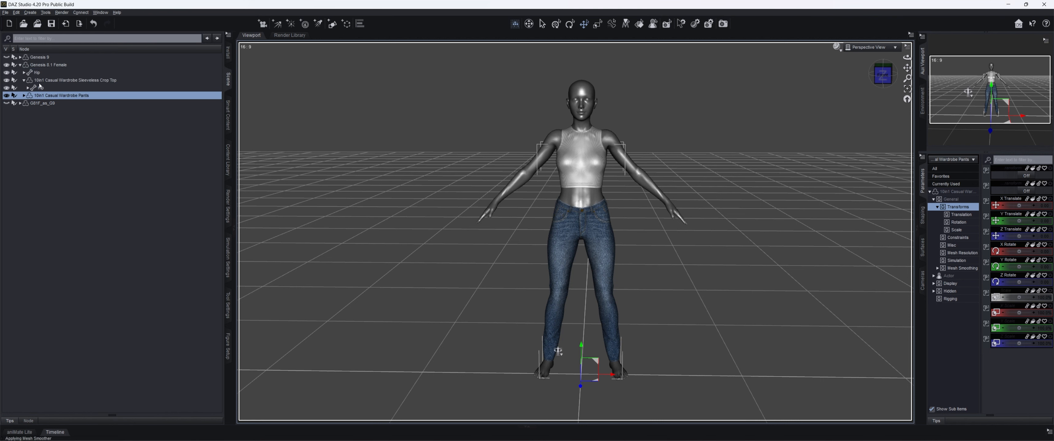
left_click(24, 81)
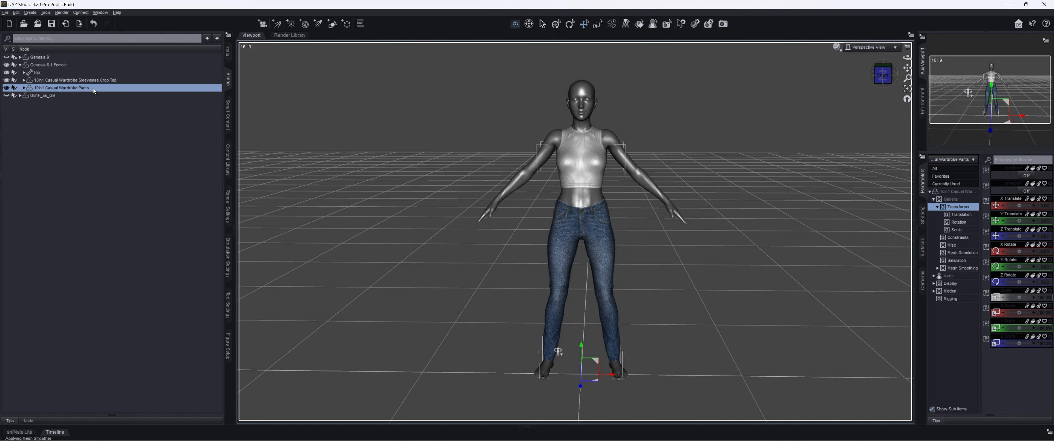
- Apply the Mid Grey Full 4K material to the pants and examine their fit around the waist and thighs
left_click(230, 150)
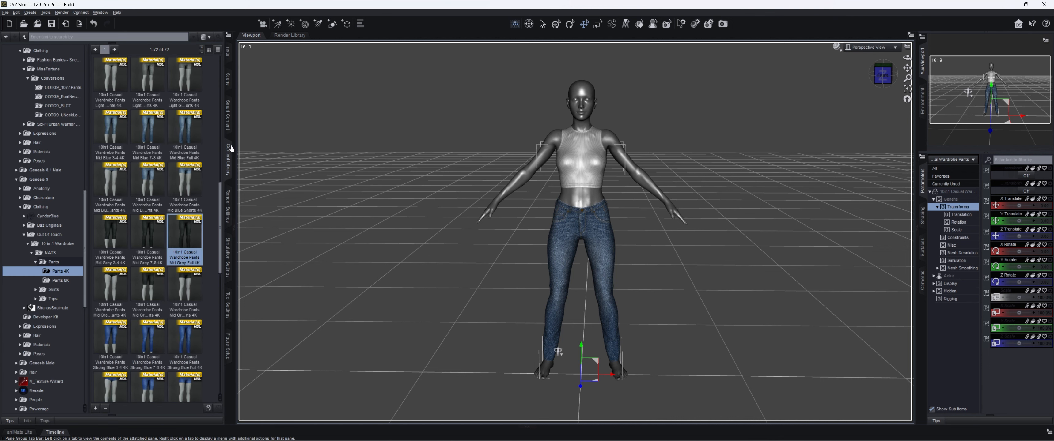
double_click(174, 243)
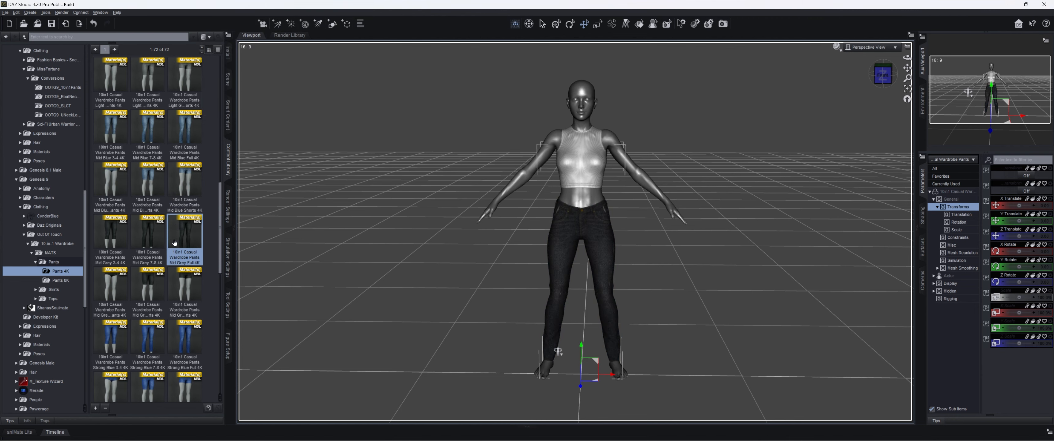
left_click_drag(883, 77, 848, 68)
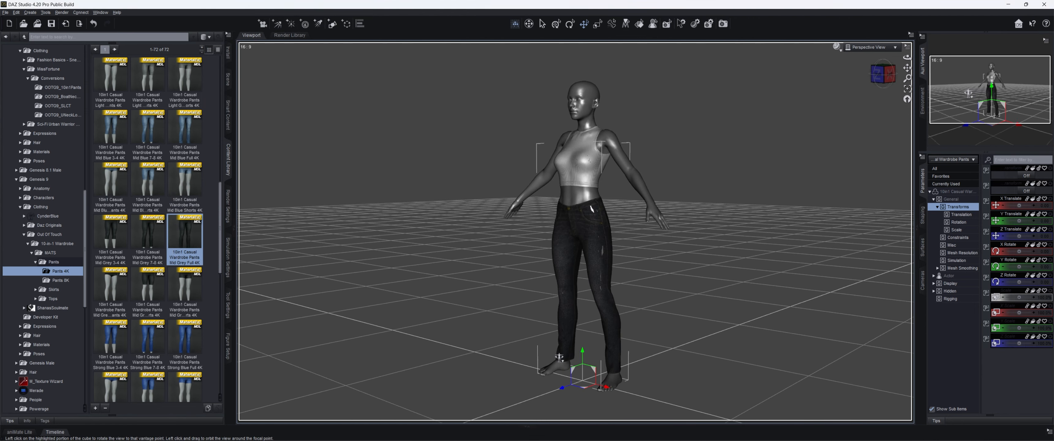
scroll(773, 198, "up", 8)
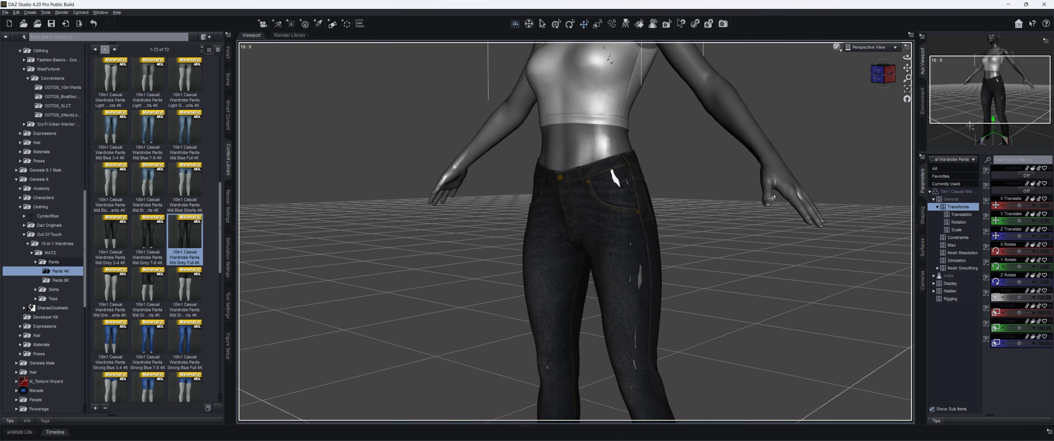
scroll(773, 197, "up", 3)
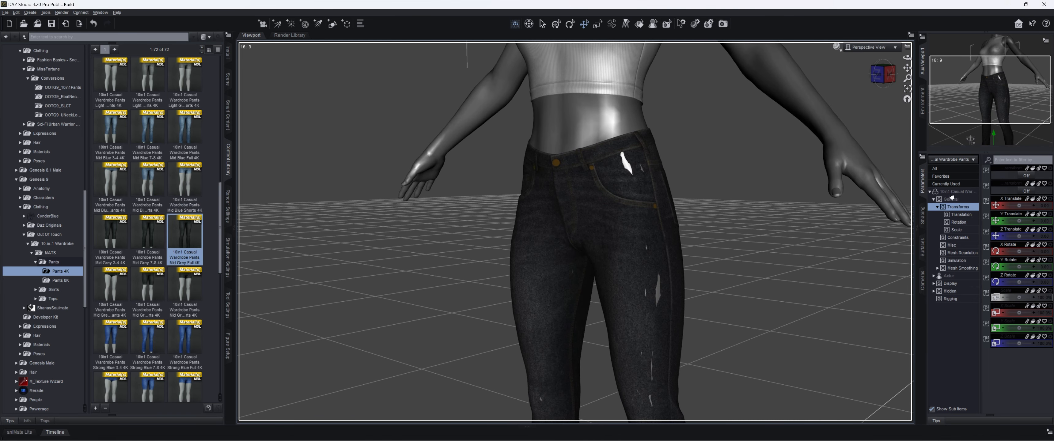
- Display the full parameter list of the pants and turn off parameter Edit Mode
left_click(947, 192)
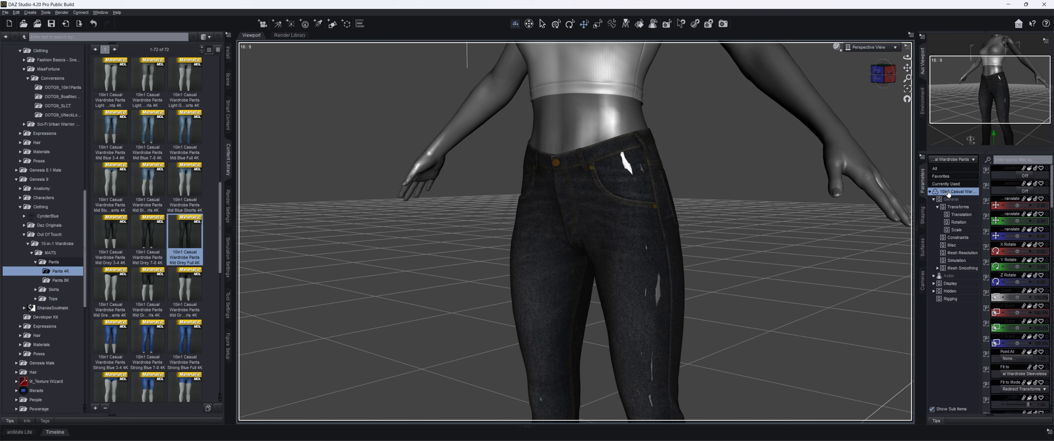
left_click(923, 156)
left_click(918, 165)
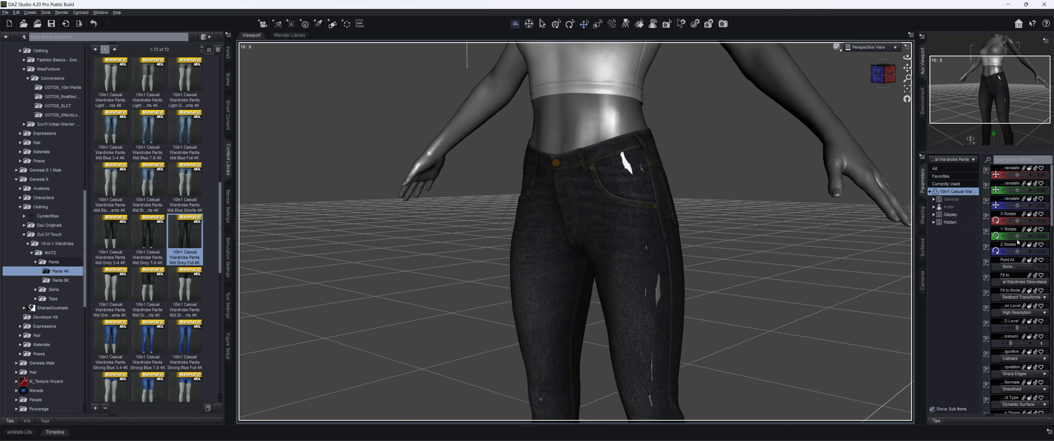
right_click(1008, 230)
left_click(1007, 233)
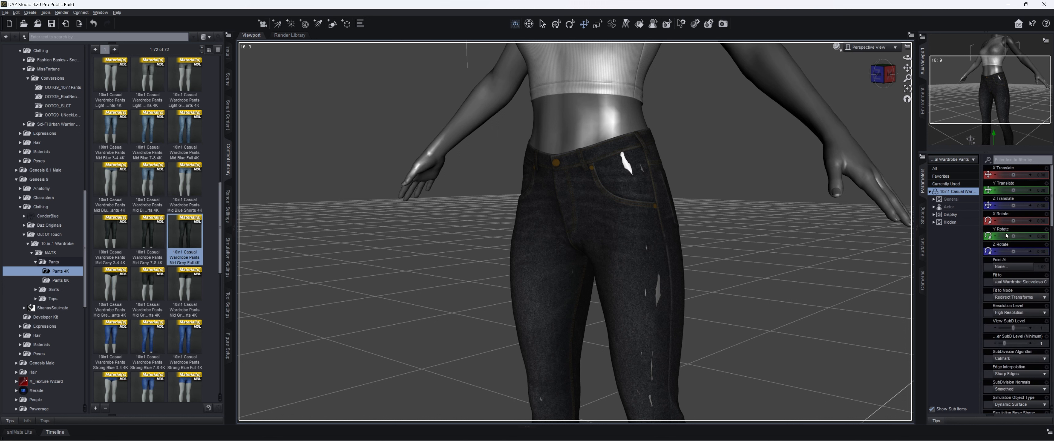
- Set the pants' Loosen Thighs morph to 22.1% and Loosen Waist Upper to about 29%
scroll(1009, 241, "down", 10)
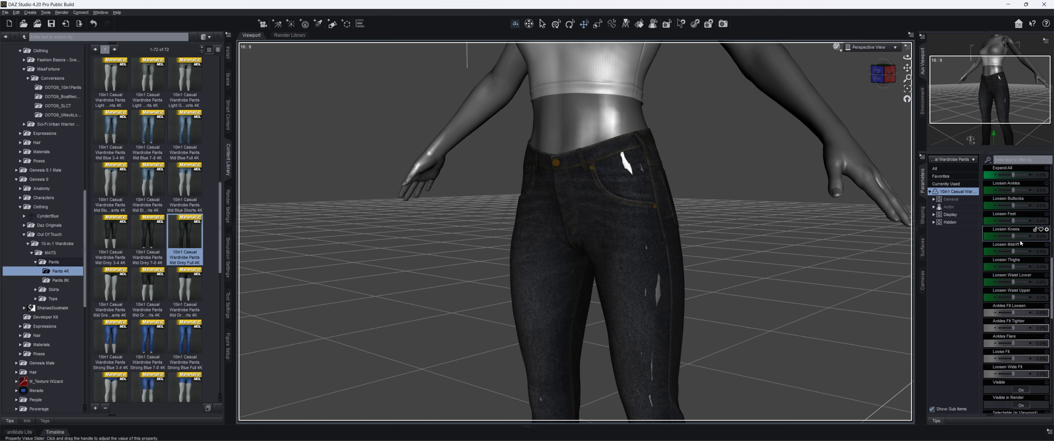
left_click_drag(1013, 270, 1018, 274)
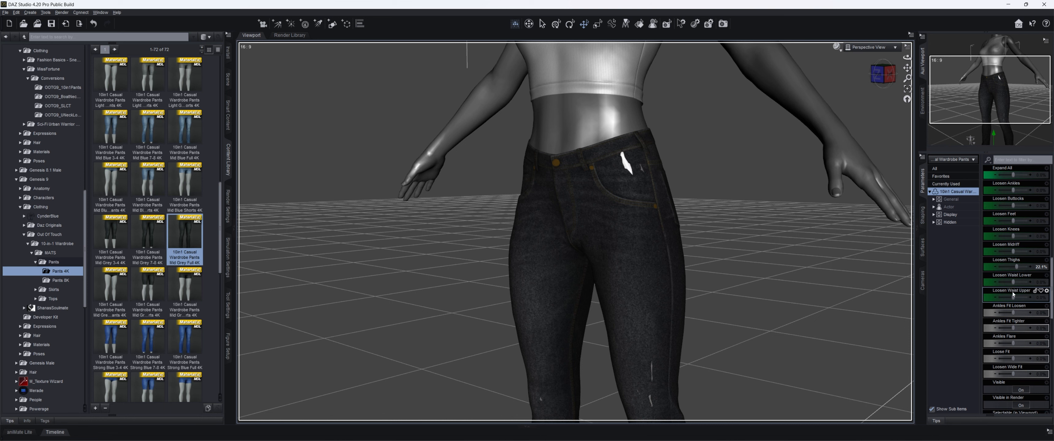
left_click_drag(1013, 297, 1018, 298)
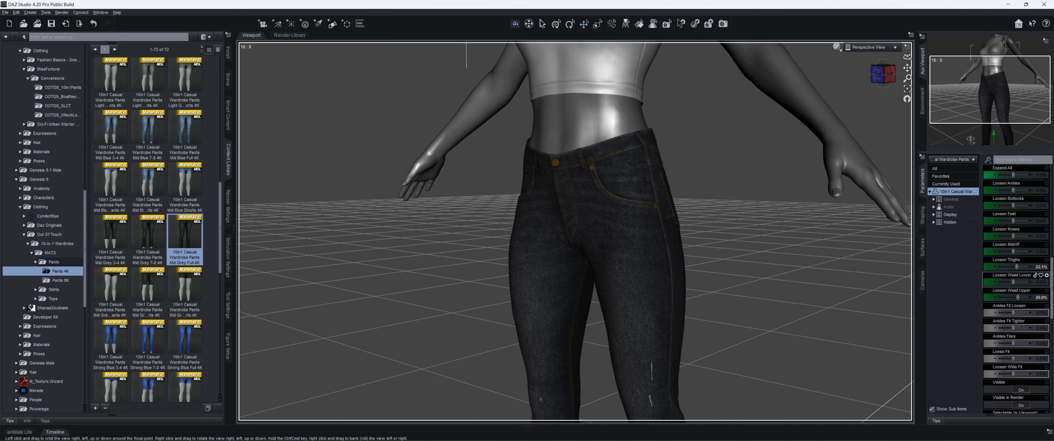
- Reduce the pants' Loosen Thighs morph to 14.3% and set Loosen Knees to about 19%
left_click_drag(907, 68, 910, 14)
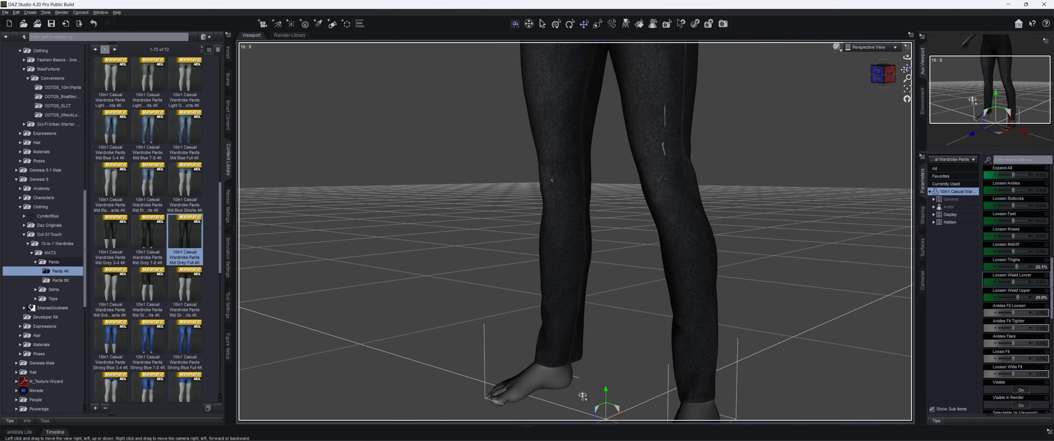
left_click_drag(1013, 237, 1016, 237)
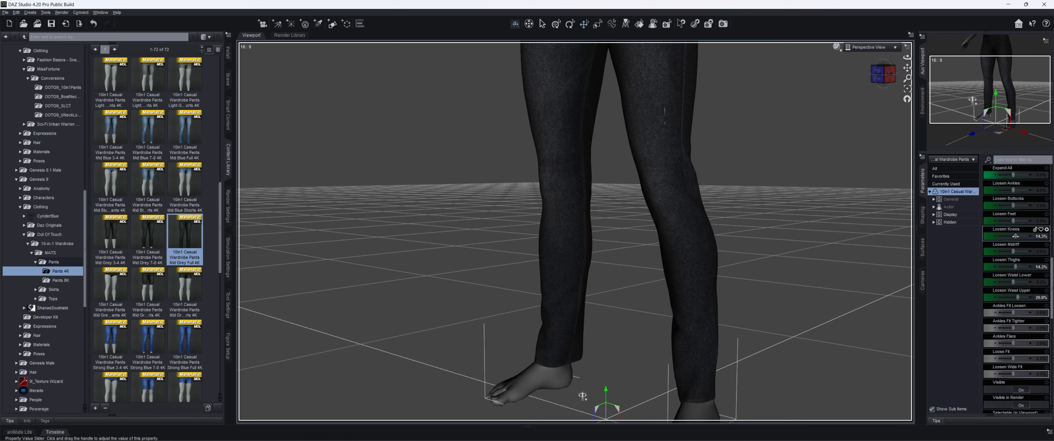
left_click_drag(1015, 236, 1017, 236)
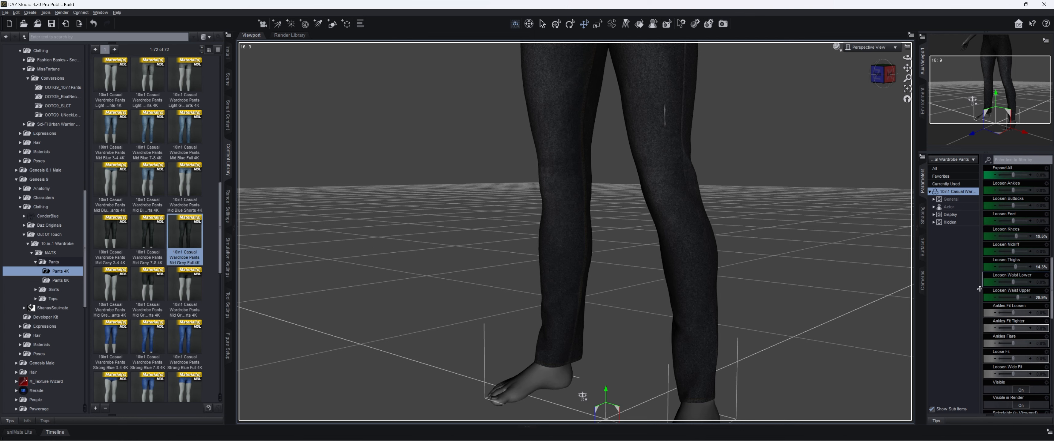
- Set the pants' Ankles Fit Tighter morph to 53.6% and examine the fit at the ankles
mouse_move(884, 75)
left_mouse_down()
mouse_move(914, 81)
mouse_move(849, 90)
mouse_move(892, 77)
left_mouse_up()
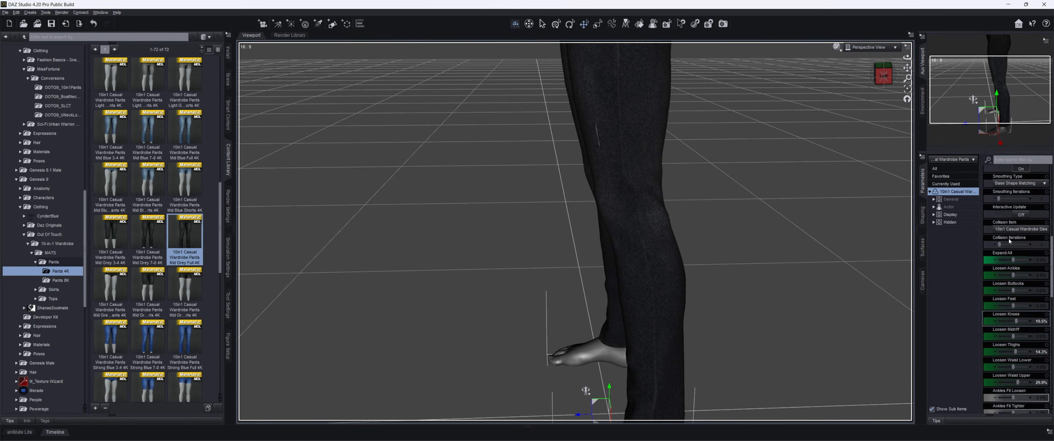
scroll(1015, 244, "up", 1)
scroll(1015, 243, "down", 3)
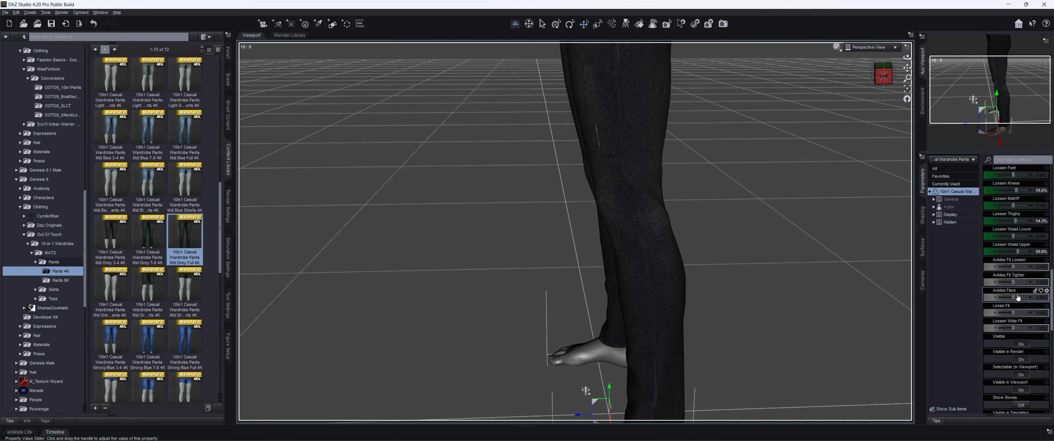
left_click_drag(1013, 282, 1019, 285)
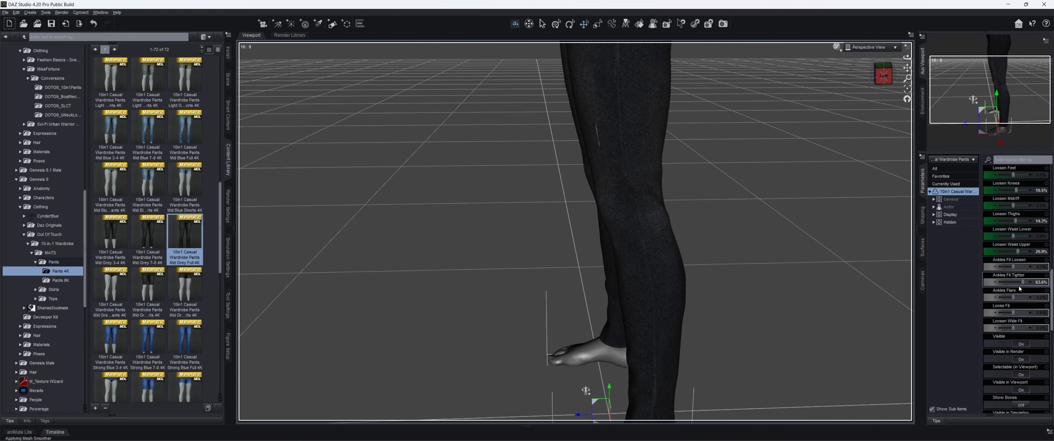
left_click_drag(907, 71, 907, 87)
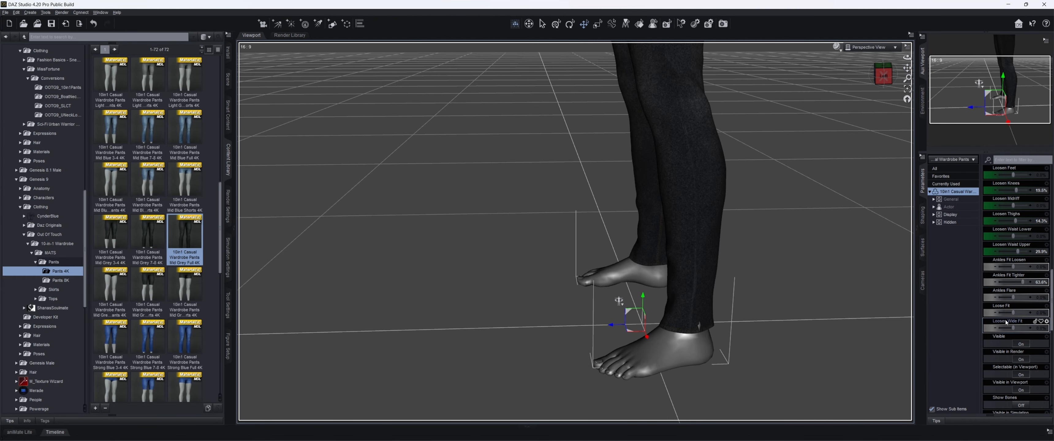
- Set the pants' Ankles Fit Tighter morph to about 61% and Ankles Flare to about 6.6%, and examine the overall leg fit
left_click_drag(1023, 281, 1023, 282)
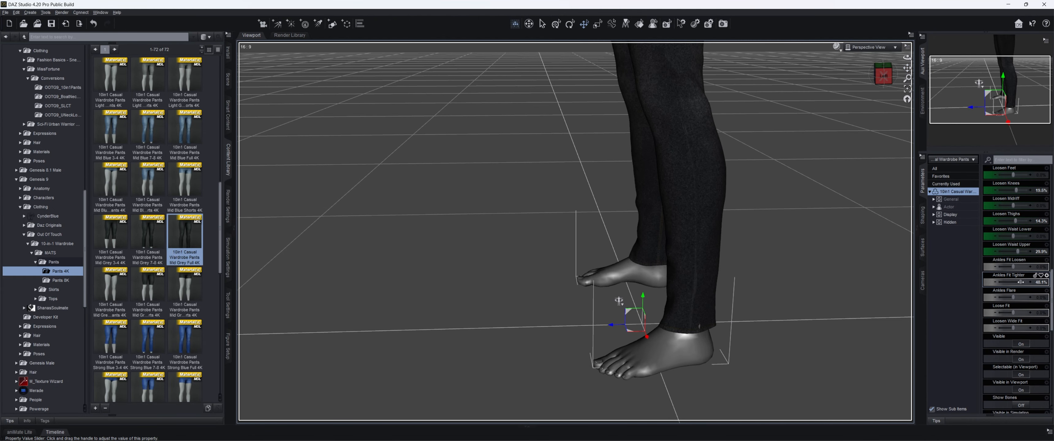
left_click_drag(1013, 297, 1014, 298)
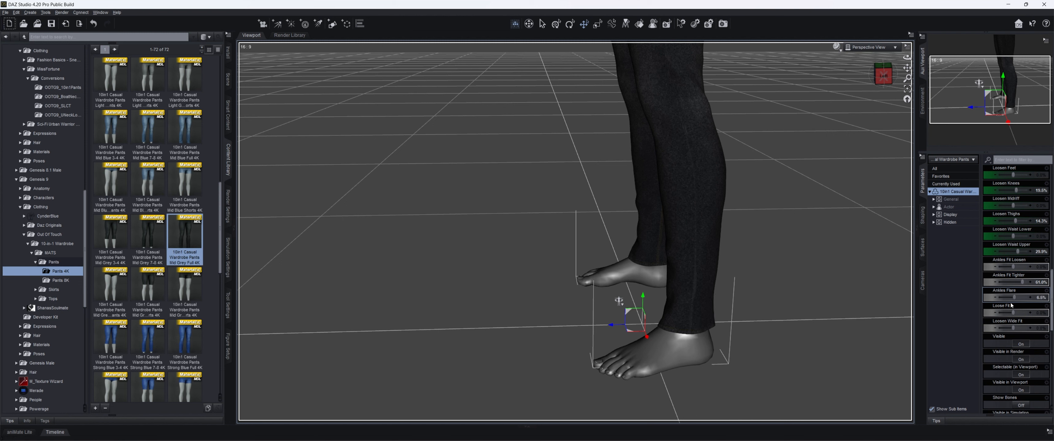
scroll(1015, 311, "down", 5)
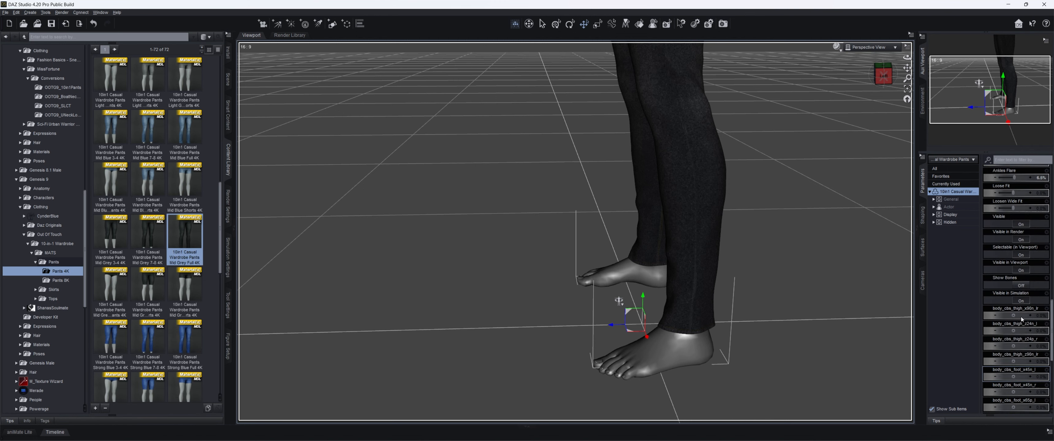
scroll(1022, 319, "up", 7)
left_click_drag(884, 75, 904, 174)
mouse_move(882, 76)
left_mouse_down()
mouse_move(834, 73)
mouse_move(878, 87)
mouse_move(893, 87)
mouse_move(904, 70)
mouse_move(893, 74)
left_mouse_up()
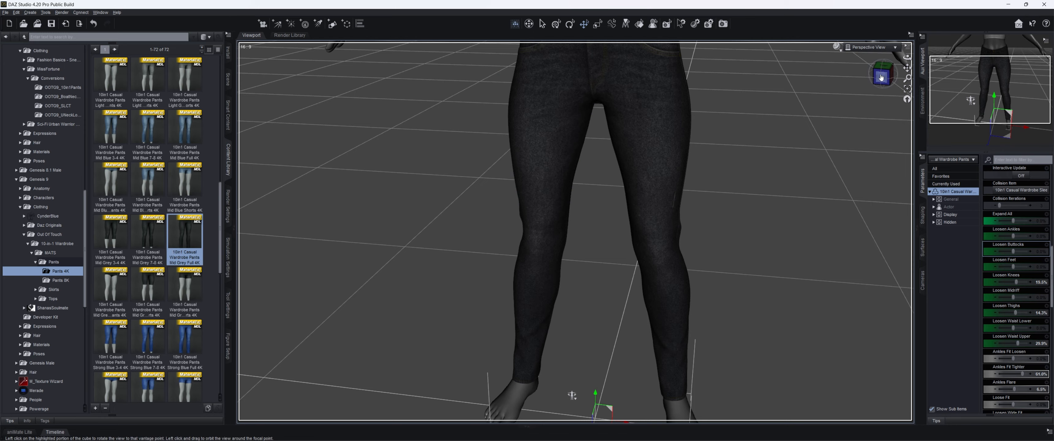
mouse_move(883, 77)
left_mouse_down()
mouse_move(851, 80)
mouse_move(885, 75)
left_mouse_up()
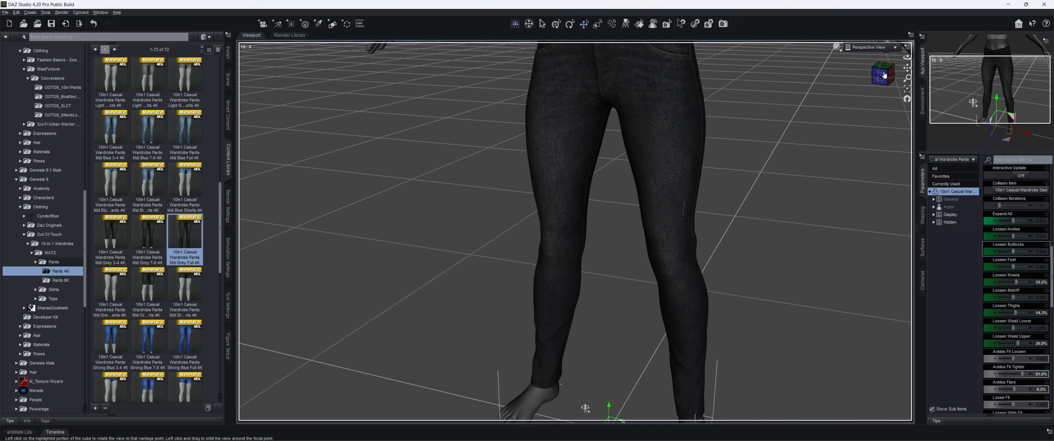
left_click(885, 76)
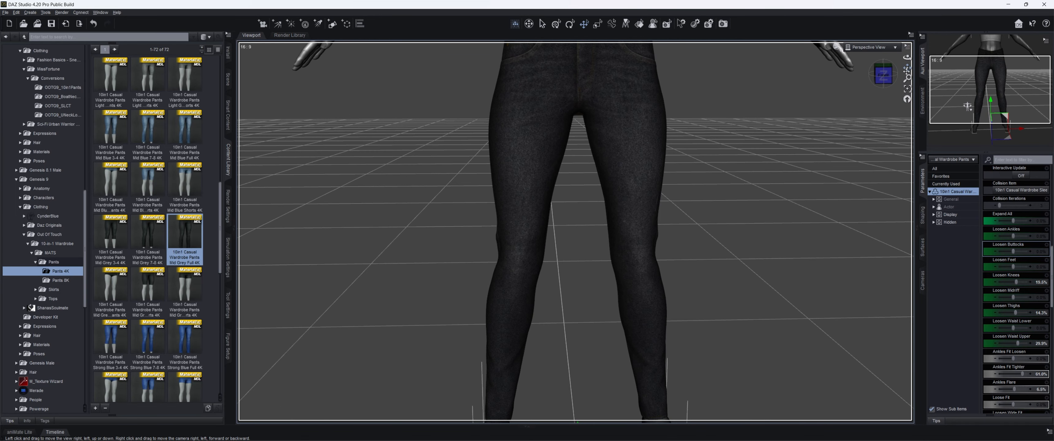
mouse_move(885, 77)
left_mouse_down()
mouse_move(863, 85)
mouse_move(901, 83)
left_mouse_up()
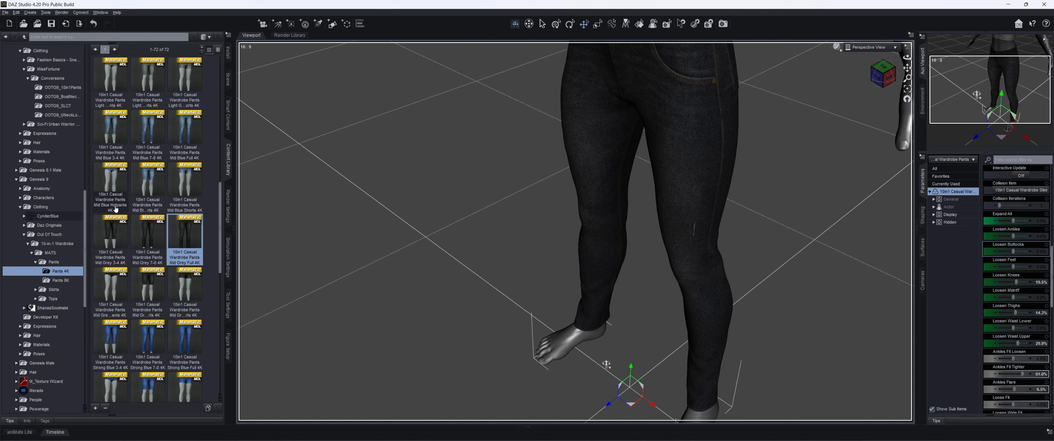
- Display the scene's node hierarchy and collapse the Genesis 8.1 Female figure's branch
mouse_move(116, 209)
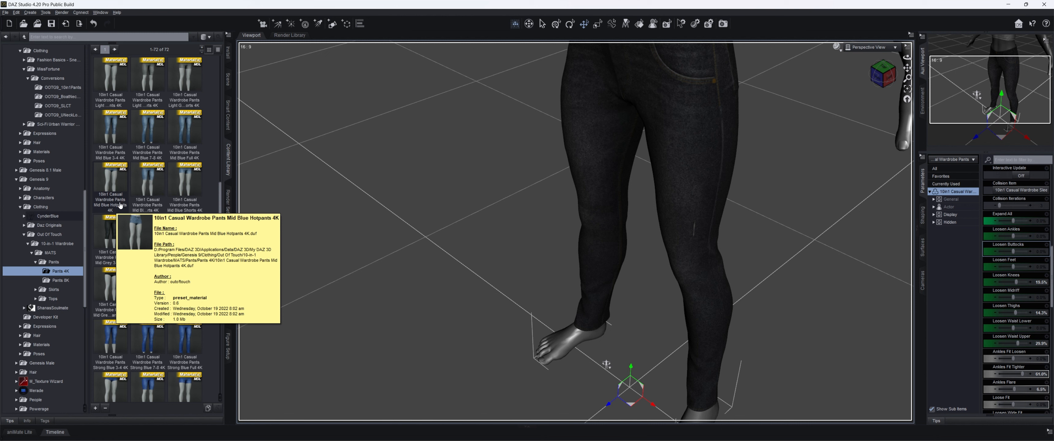
scroll(57, 200, "up", 6)
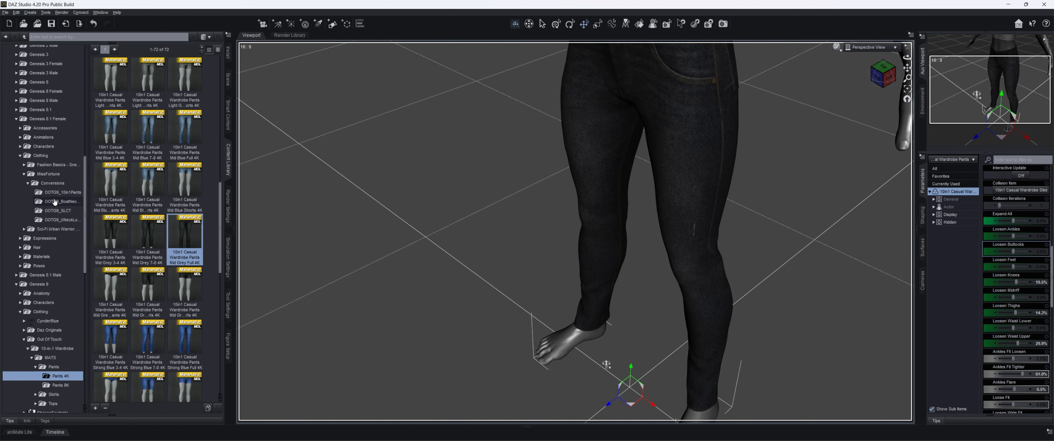
scroll(59, 200, "up", 1)
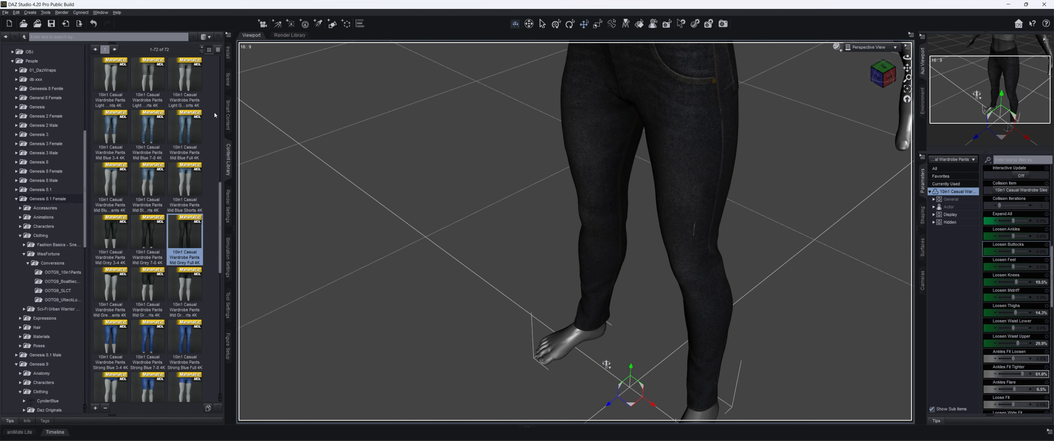
left_click(231, 107)
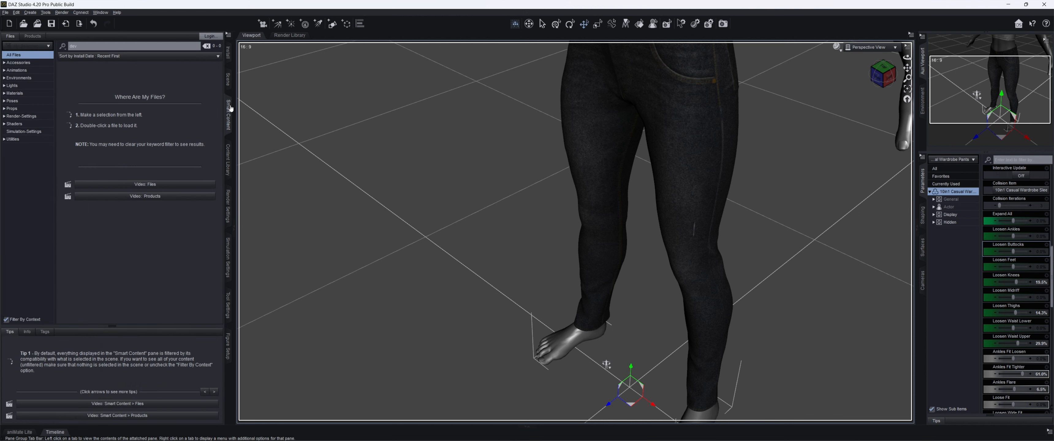
left_click(228, 84)
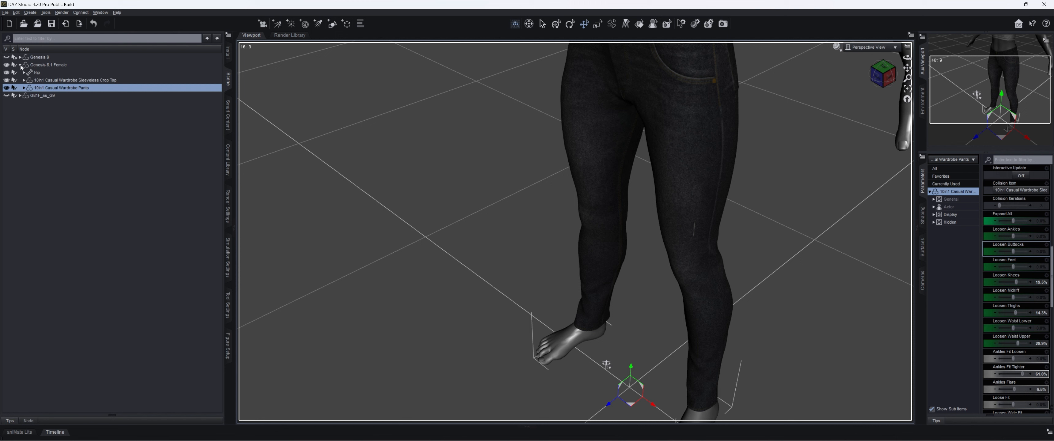
left_click(21, 65)
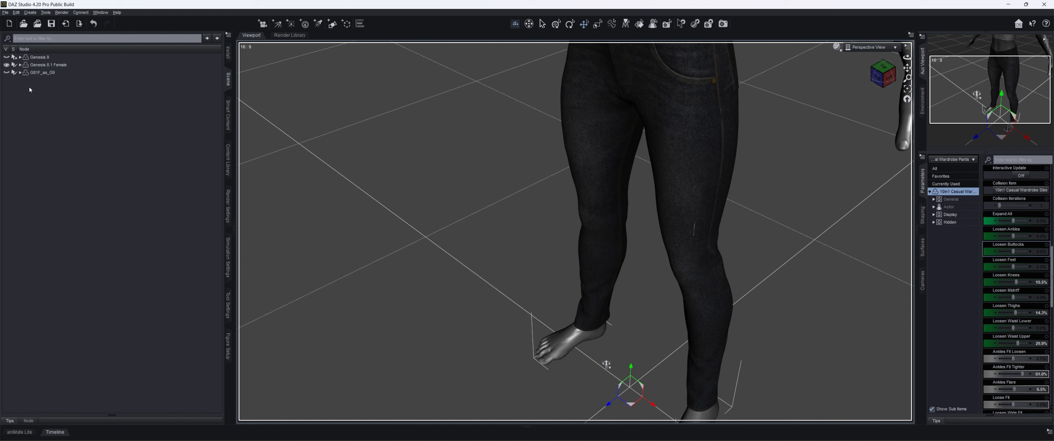